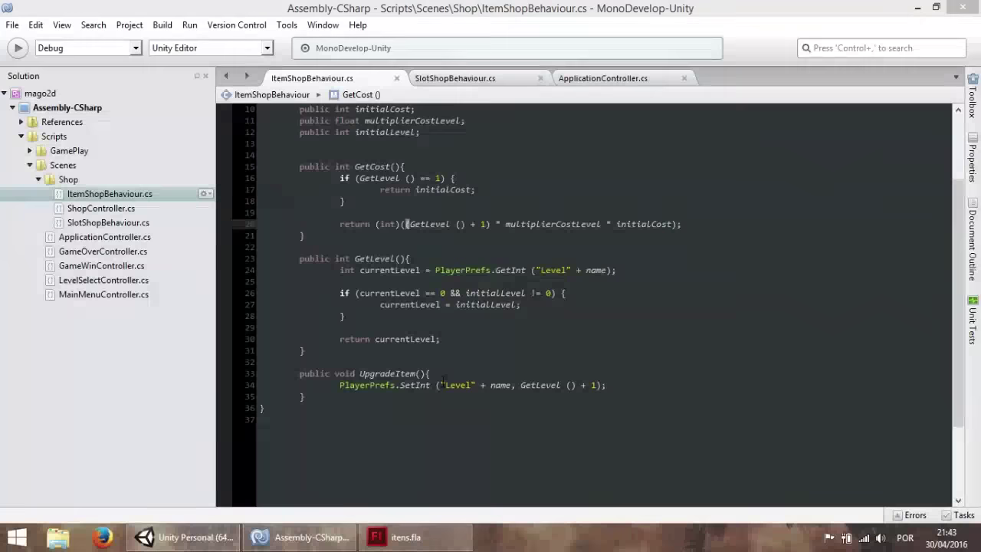
Step: Delete the ' + 1' after GetLevel () in GetCost's cost formula on line 20
mouse_move(444, 379)
left_click(203, 547)
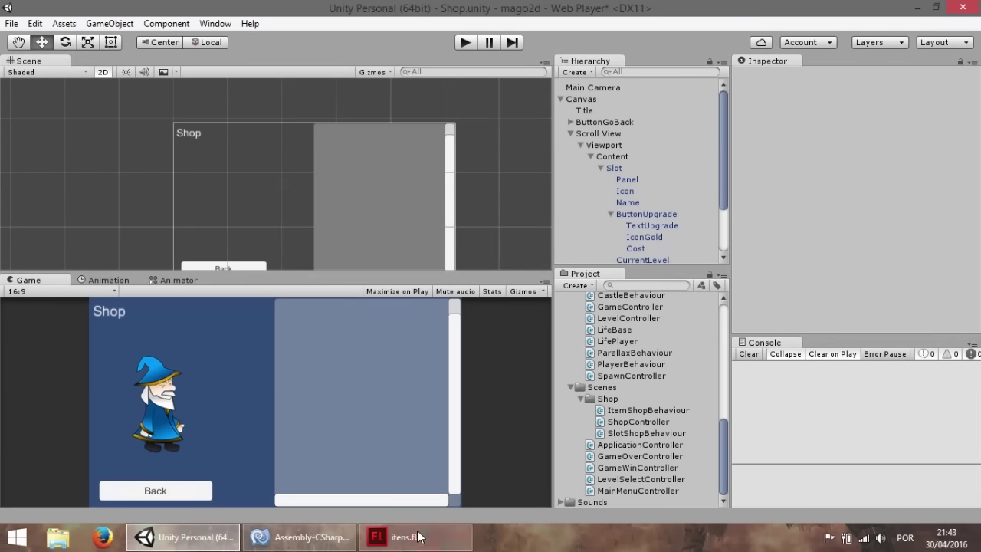
left_click(299, 536)
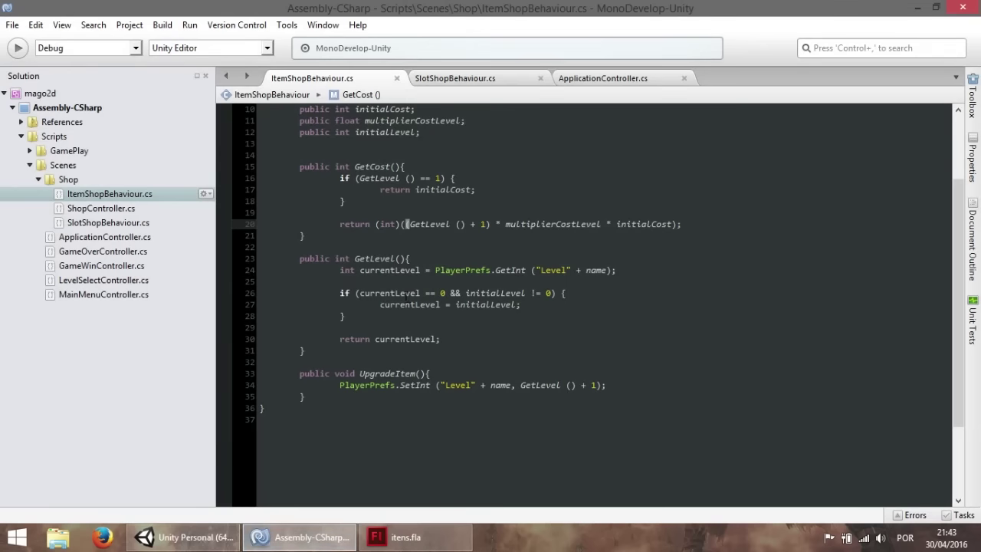
left_click(406, 294)
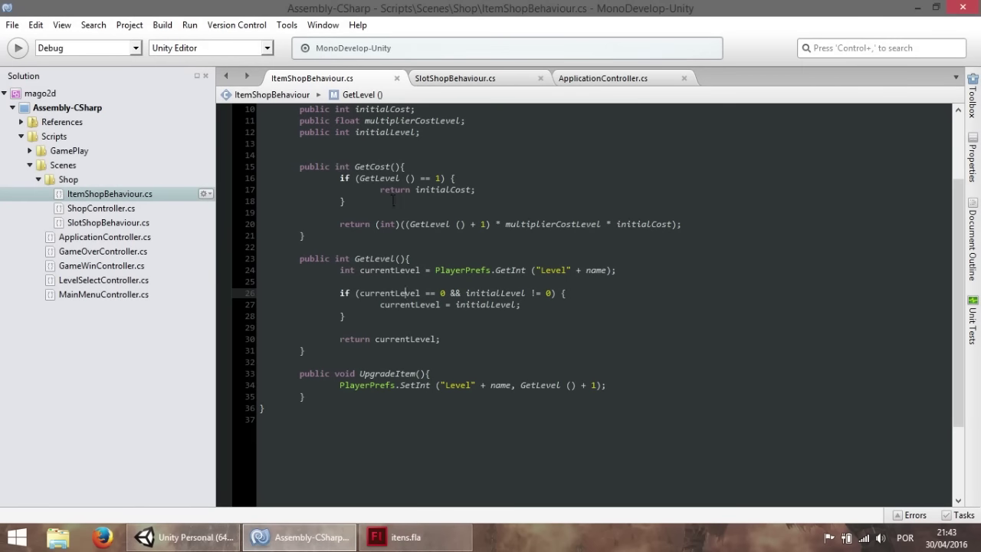
left_click(482, 225)
key("BackSpace")
key("BackSpace")
key("BackSpace")
key("Delete")
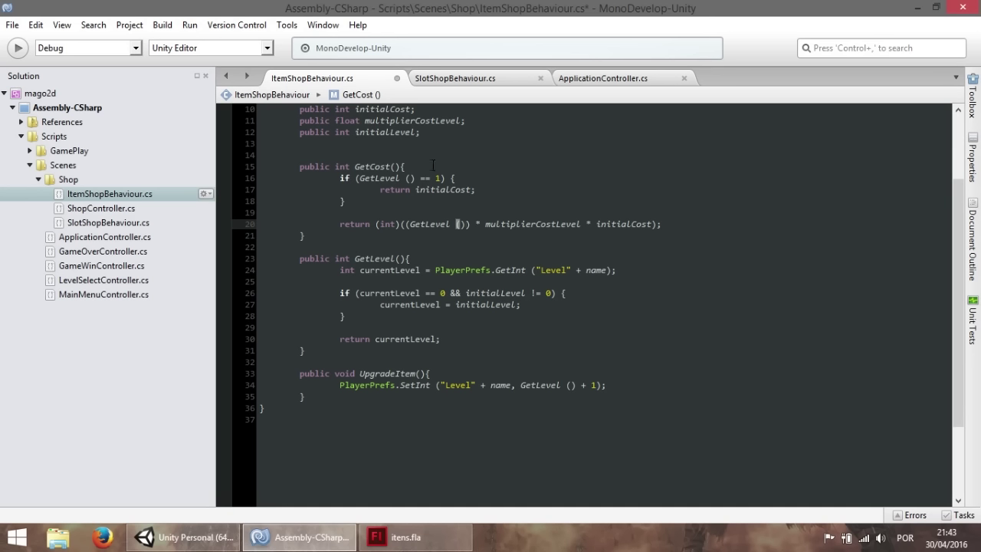
Step: Save ItemShopBehaviour.cs and bring the Unity editor to the front
left_click(456, 178)
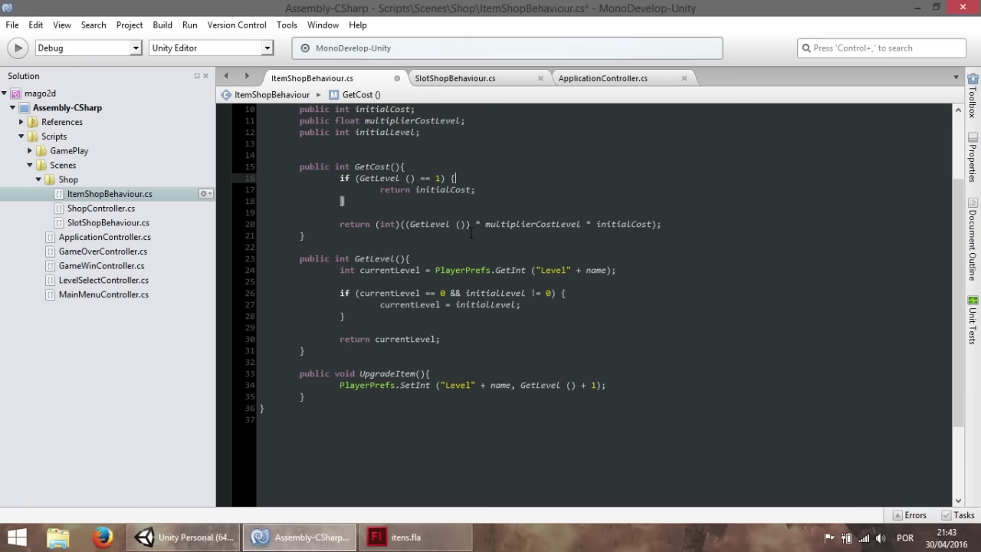
key("Down")
key("Down")
key("Down")
key("Up")
key("ctrl+s")
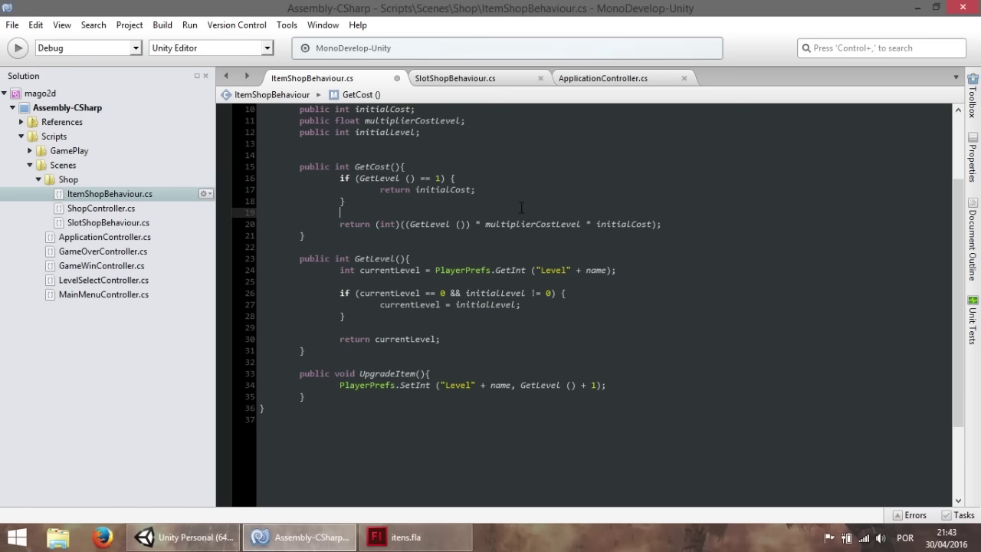
left_click(184, 536)
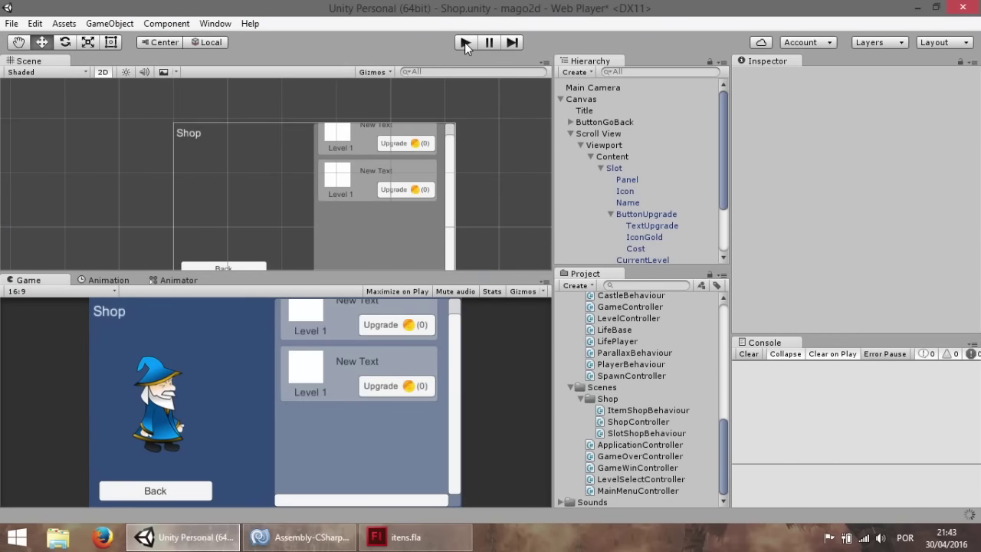
Step: Play the Shop scene, confirm Fire Ball slots show Level 1 at (90), then return to ItemShopBehaviour.cs
left_click(464, 42)
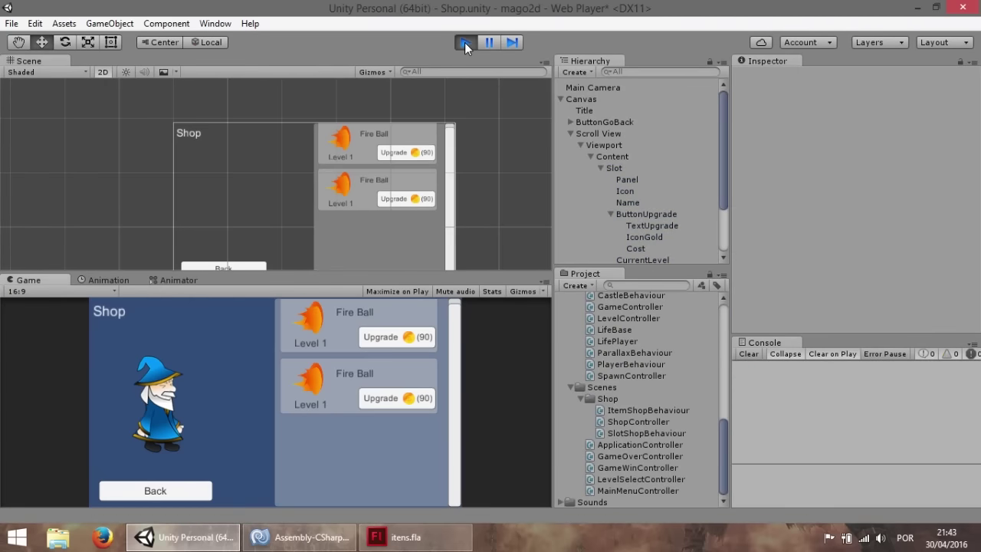
left_click_drag(329, 317, 320, 413)
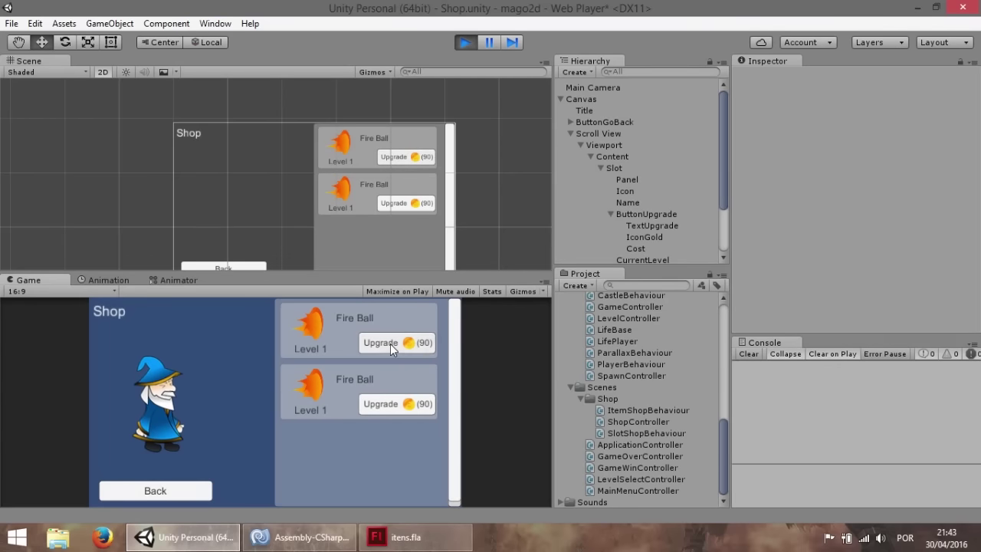
left_click(299, 537)
mouse_move(387, 385)
left_mouse_down()
mouse_move(607, 385)
mouse_move(364, 385)
left_mouse_up()
left_click(632, 384)
Step: Review SlotShopBehaviour's gold-versus-cost check on line 33 of UpgradeItem
left_click(503, 385)
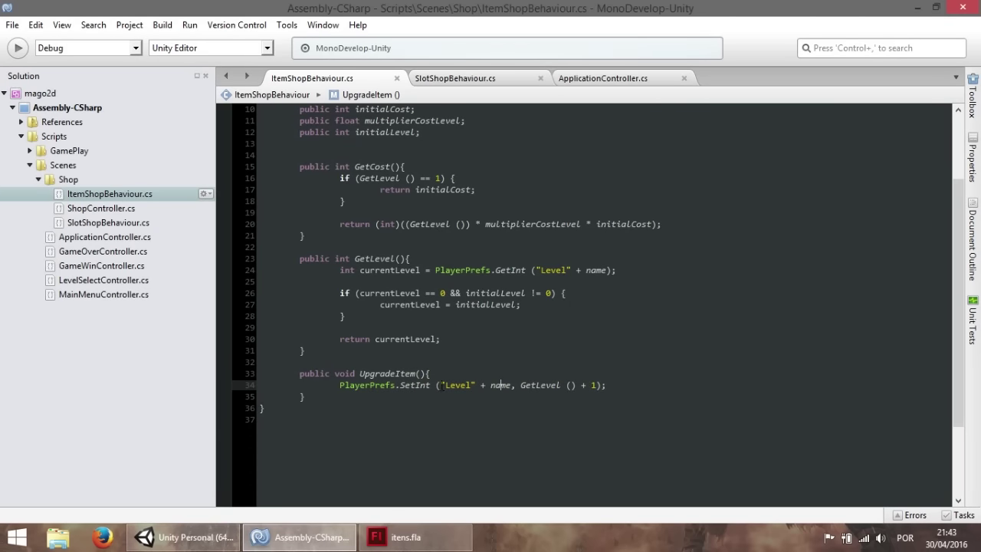
left_click(465, 78)
scroll(367, 276, "down", 2)
left_click_drag(356, 254, 657, 254)
left_click(562, 254)
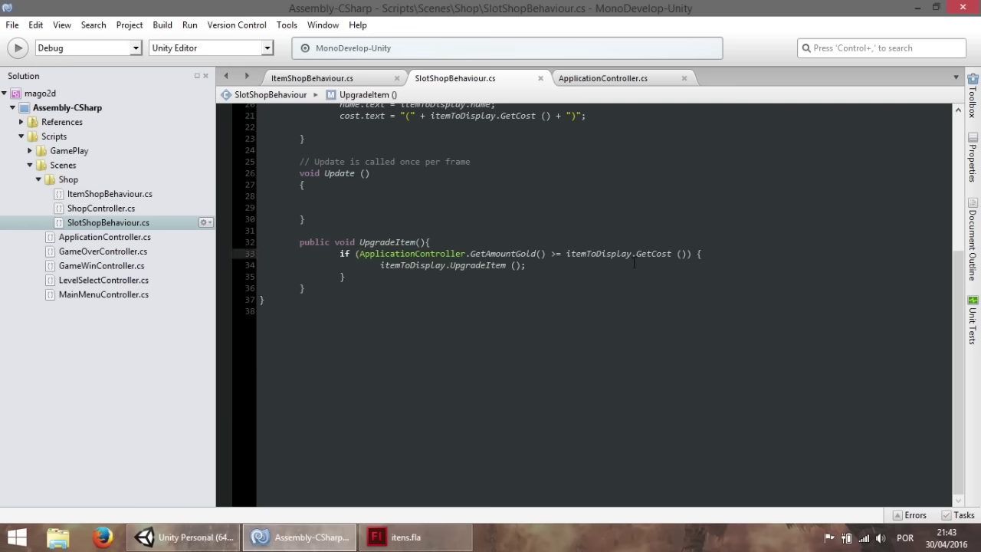
scroll(613, 276, "up", 3)
scroll(589, 309, "up", 2)
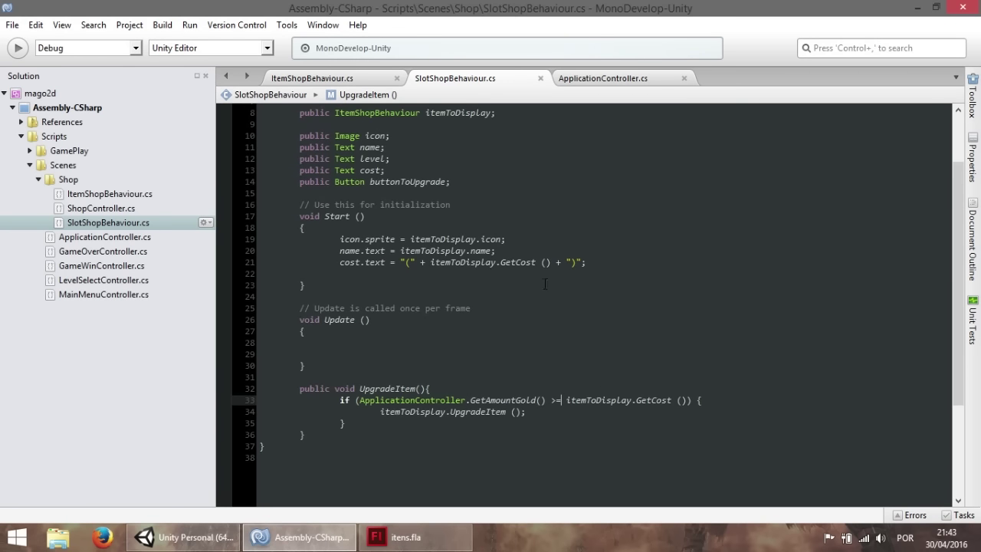
Step: Glance at the running shop and ItemShopBehaviour, then view ApplicationController.cs's AddGold and GetAmountGold
left_click(184, 537)
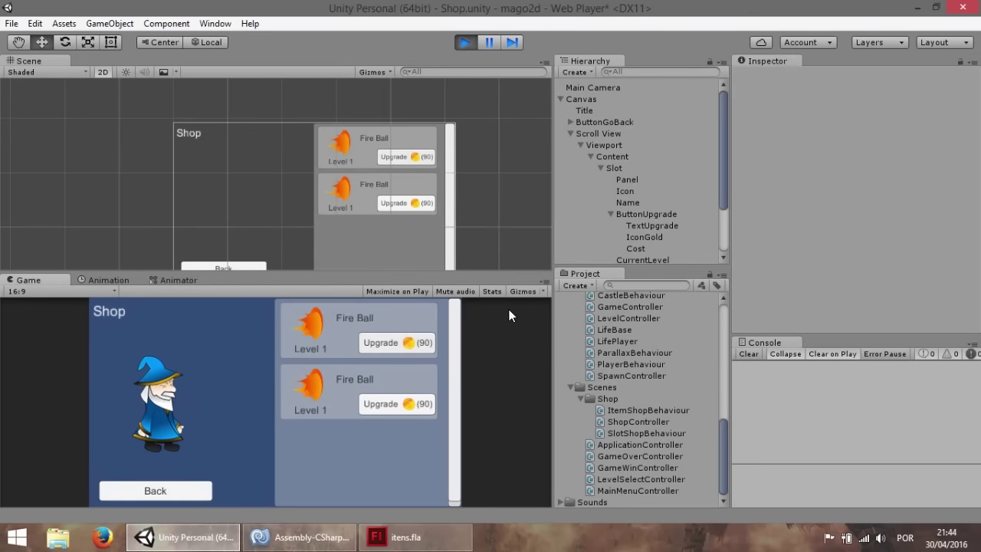
left_click(300, 536)
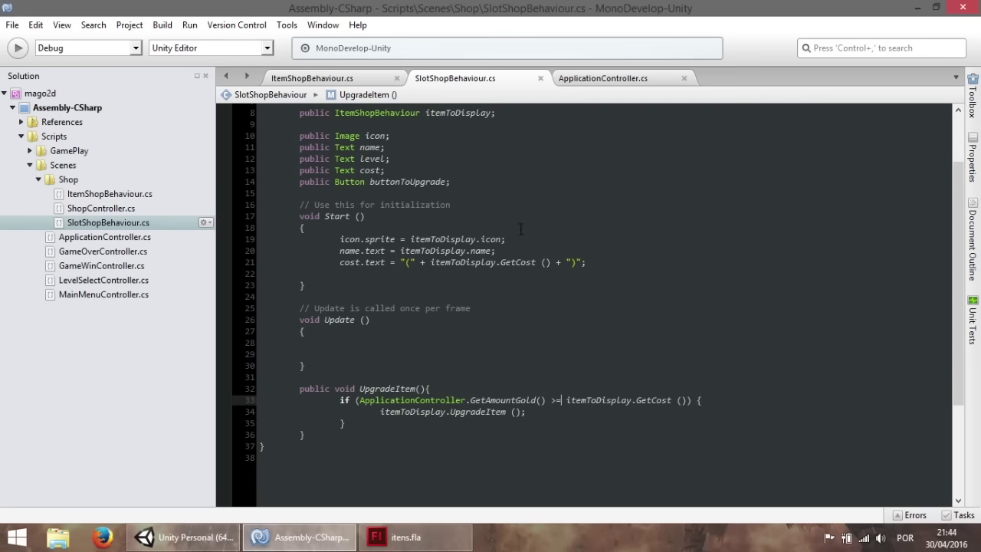
left_click(364, 78)
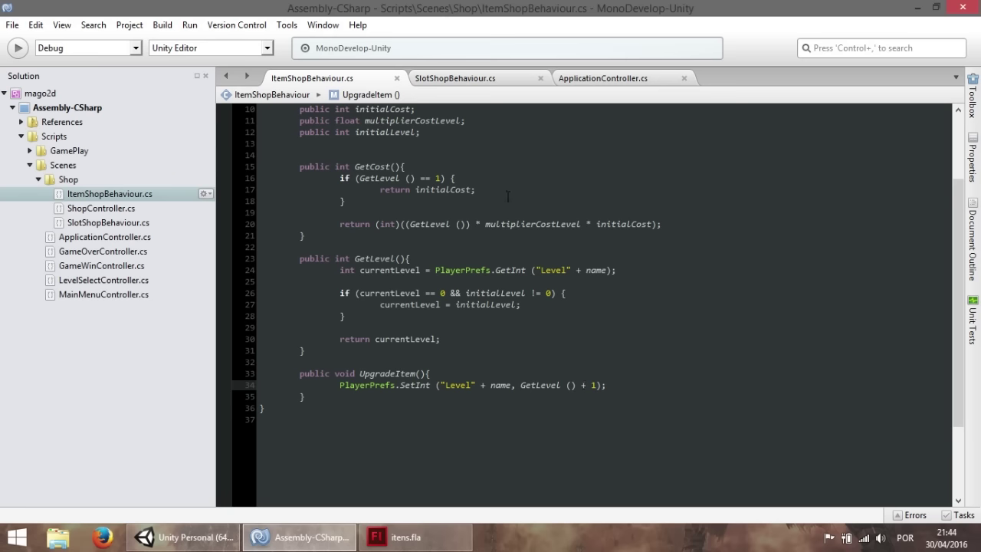
left_click(456, 78)
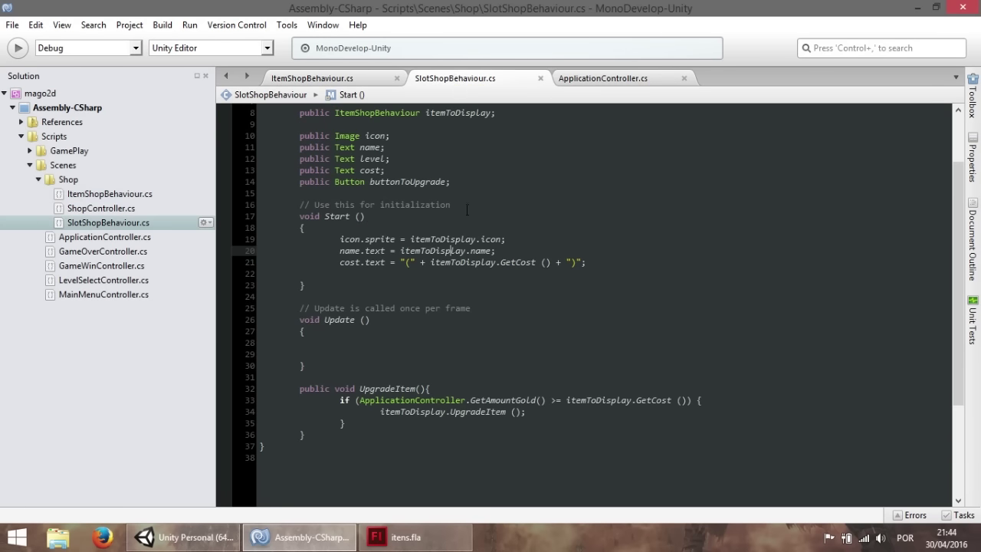
left_click(549, 416)
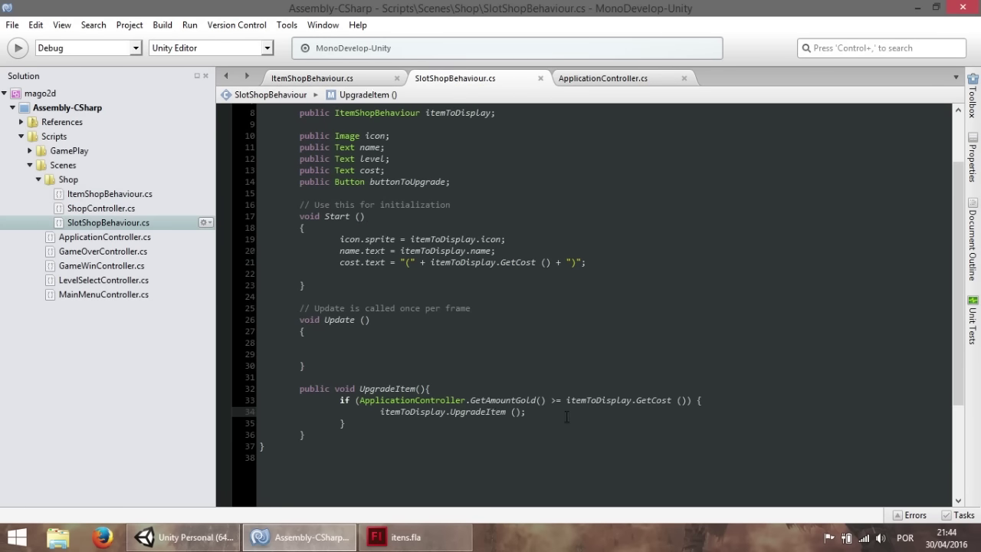
left_click(598, 80)
scroll(452, 340, "up", 3)
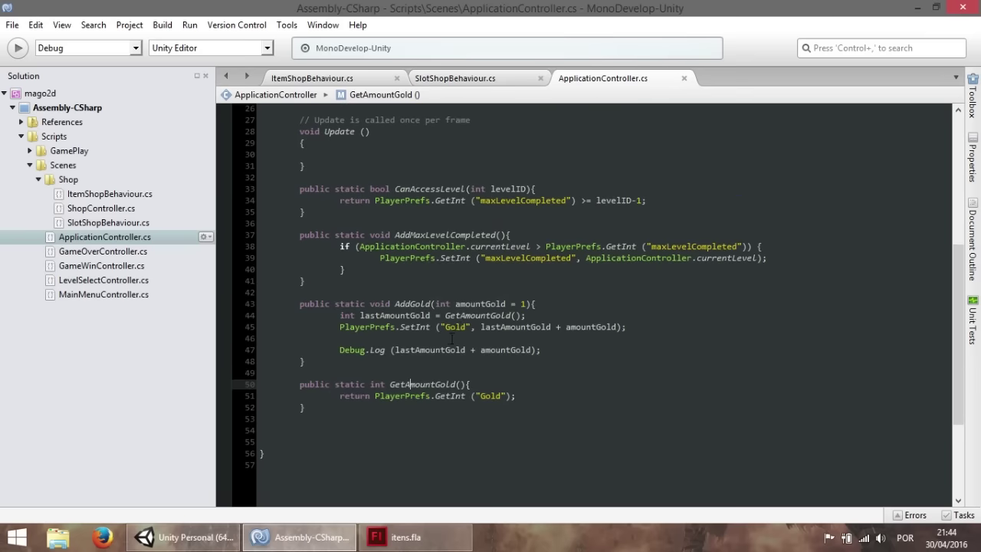
Step: Duplicate the AddGold method directly below itself
scroll(421, 347, "up", 2)
scroll(356, 327, "down", 2)
left_click_drag(300, 301, 307, 362)
key("ctrl+c")
left_click(308, 361)
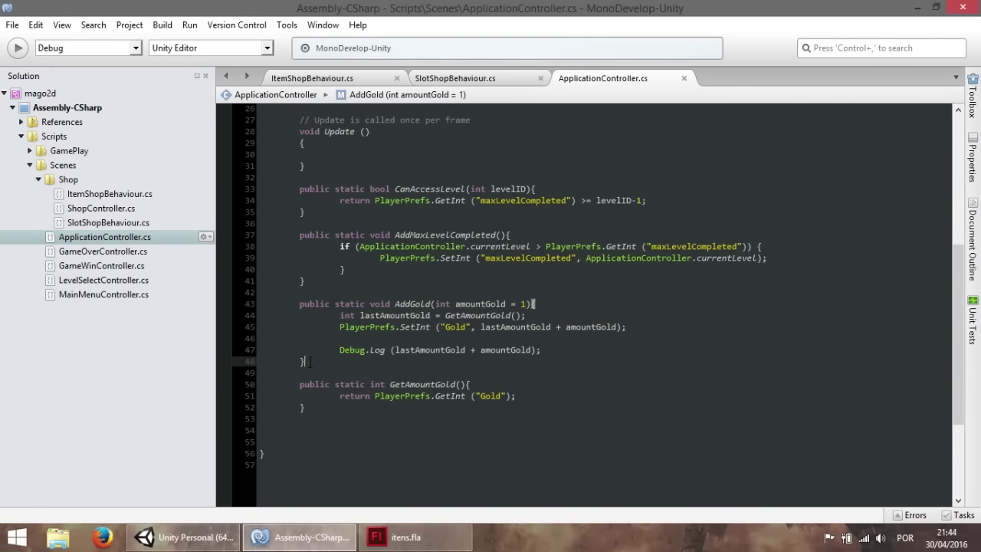
key("Return")
key("Return")
key("ctrl+v")
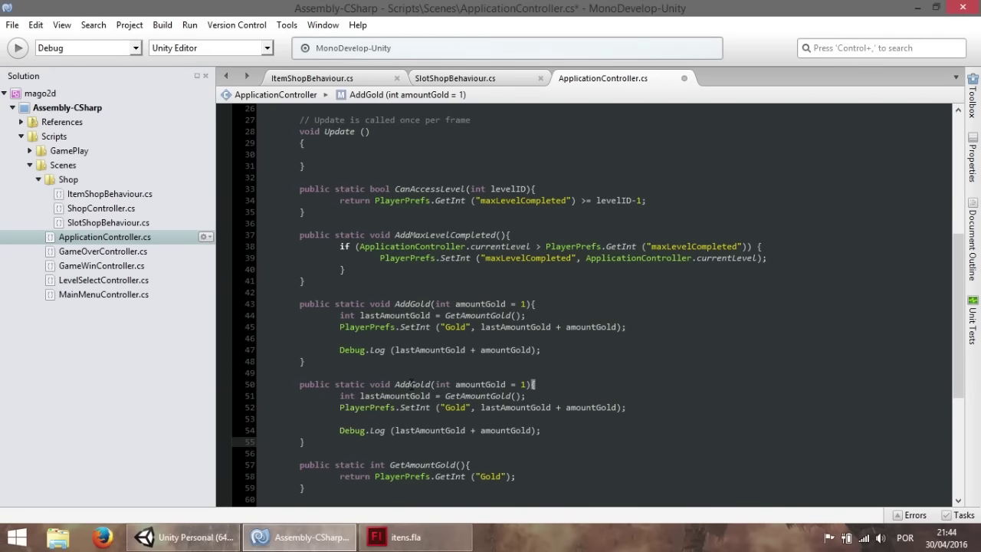
Step: Rename the duplicate to RemoveGold and drop its parameter's default value
left_click_drag(411, 384, 395, 384)
type("RTemove")
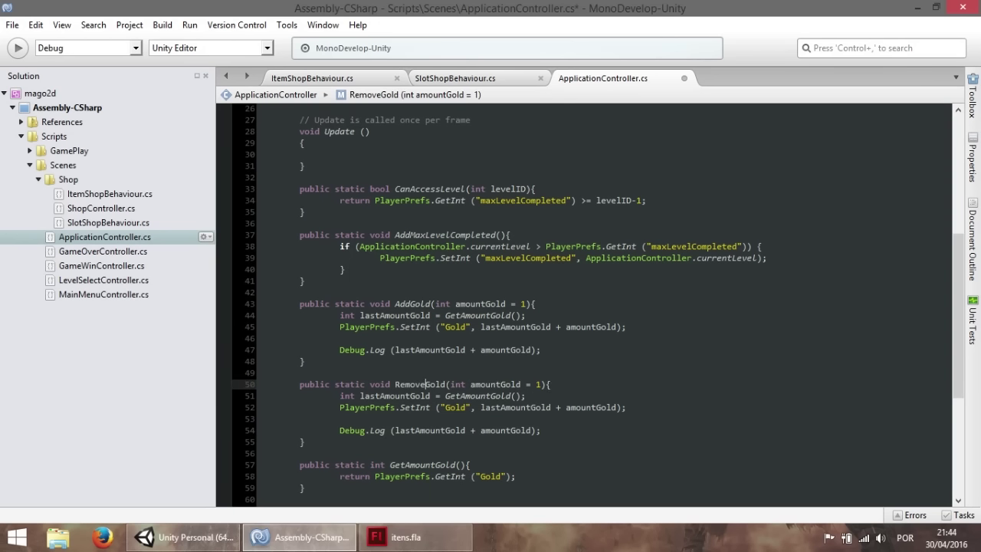
key("BackSpace")
key("BackSpace")
key("BackSpace")
left_click(565, 398)
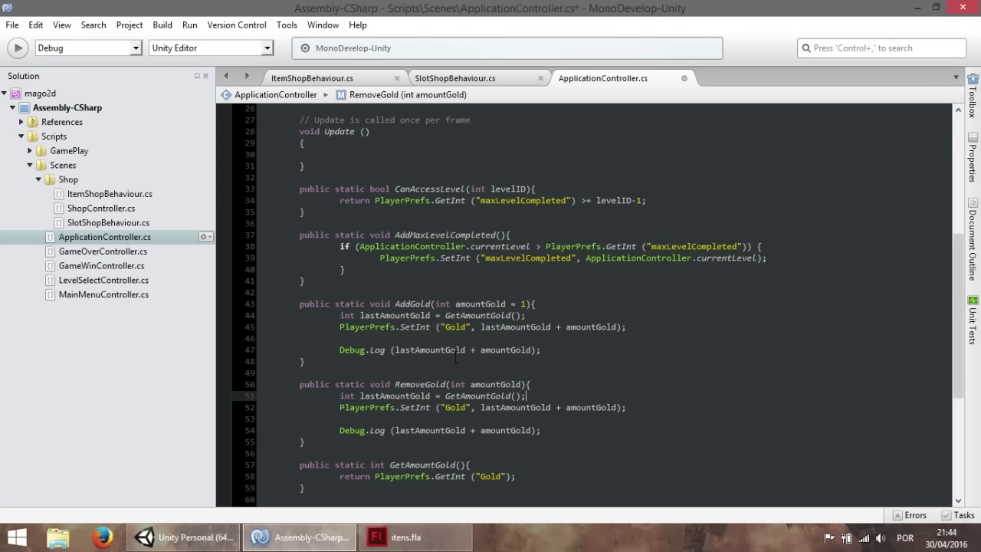
left_click(557, 407)
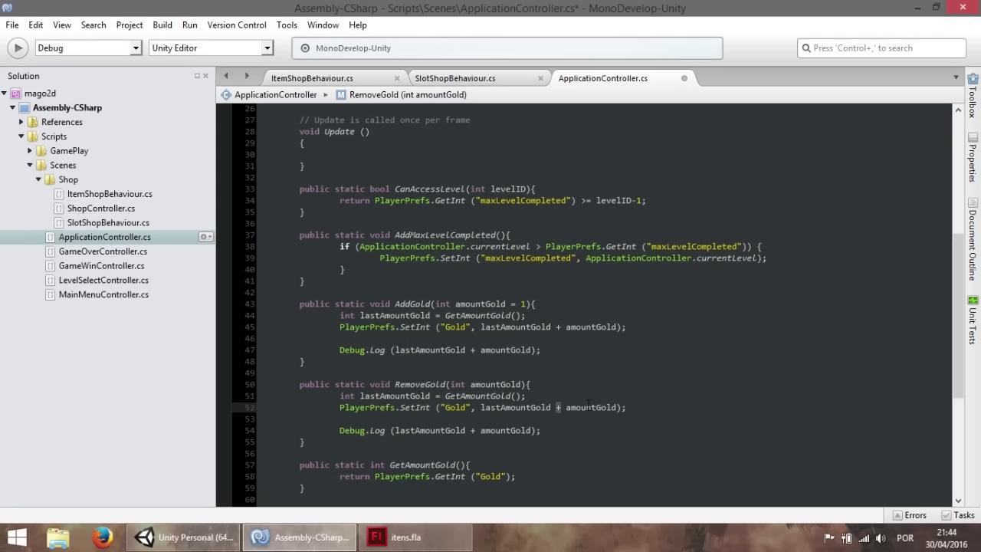
type("-")
Step: Delete the Debug.Log lines from AddGold and RemoveGold, clearing RemoveGold's old body
left_click_drag(540, 431, 187, 430)
key("BackSpace")
key("BackSpace")
left_click(549, 350)
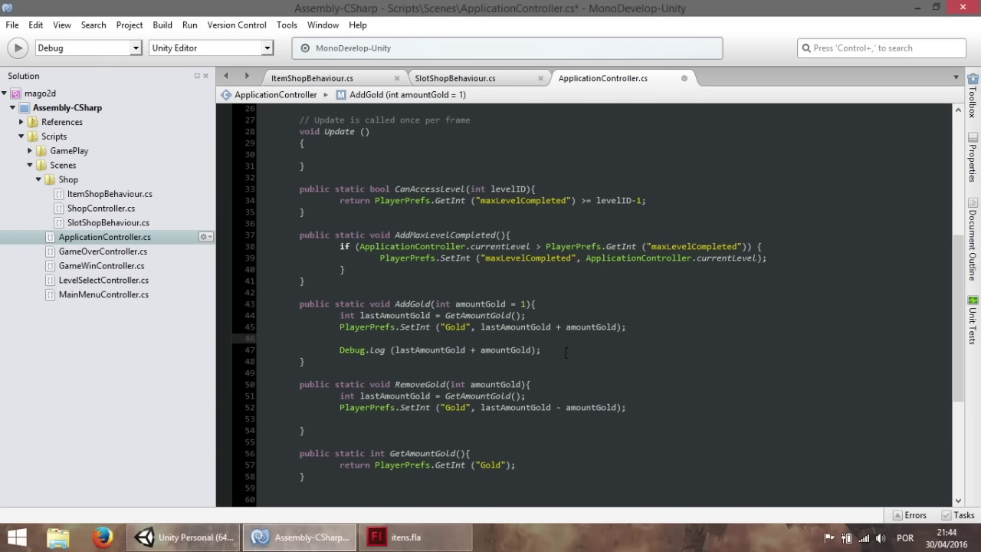
left_click_drag(541, 350, 245, 351)
key("BackSpace")
key("BackSpace")
key("BackSpace")
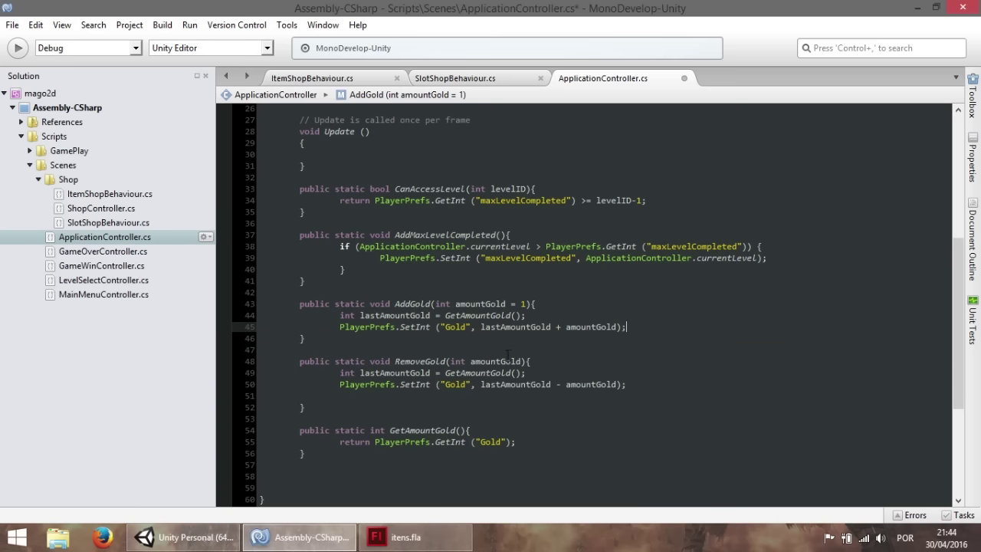
left_click(471, 384)
left_click_drag(340, 372, 636, 384)
key("BackSpace")
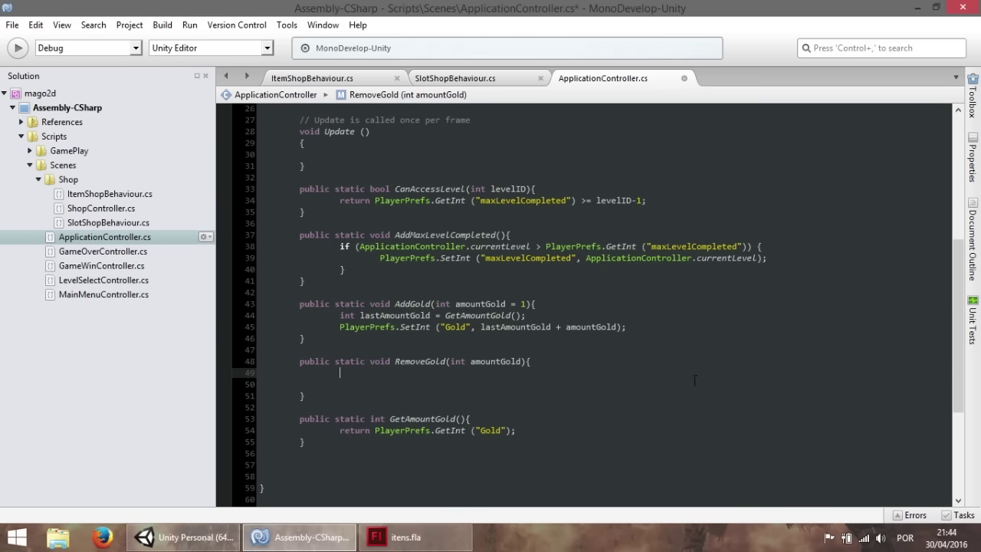
Step: Make RemoveGold's body call AddGold (amountGold * -1); and save ApplicationController.cs
double_click(414, 303)
key("ctrl+c")
left_click(364, 373)
key("ctrl+v")
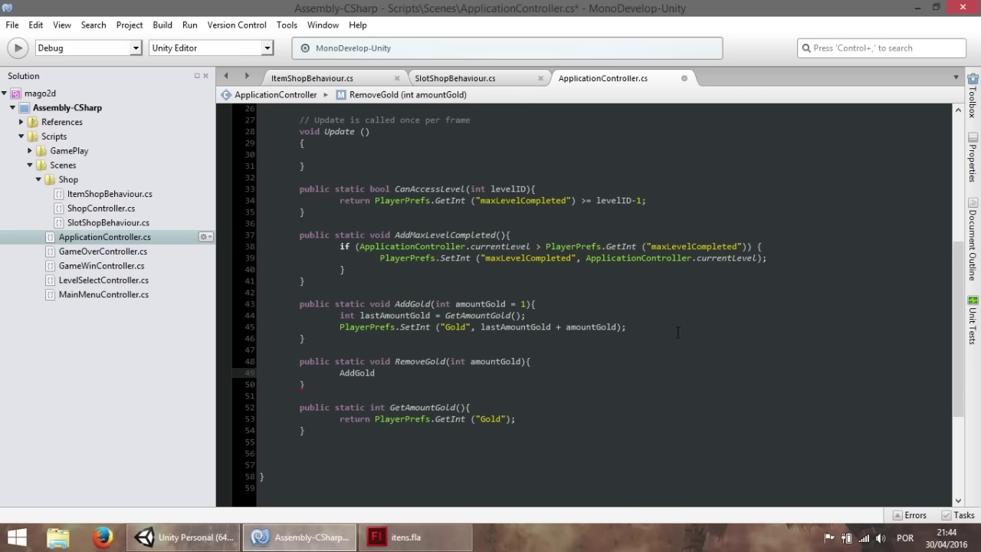
type("(")
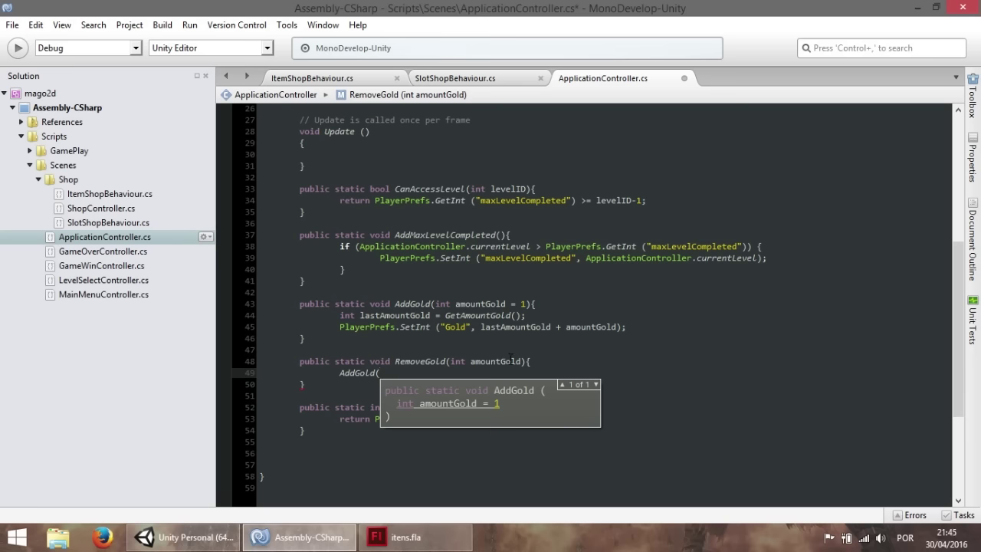
key("Escape")
type("amountGold * -1")
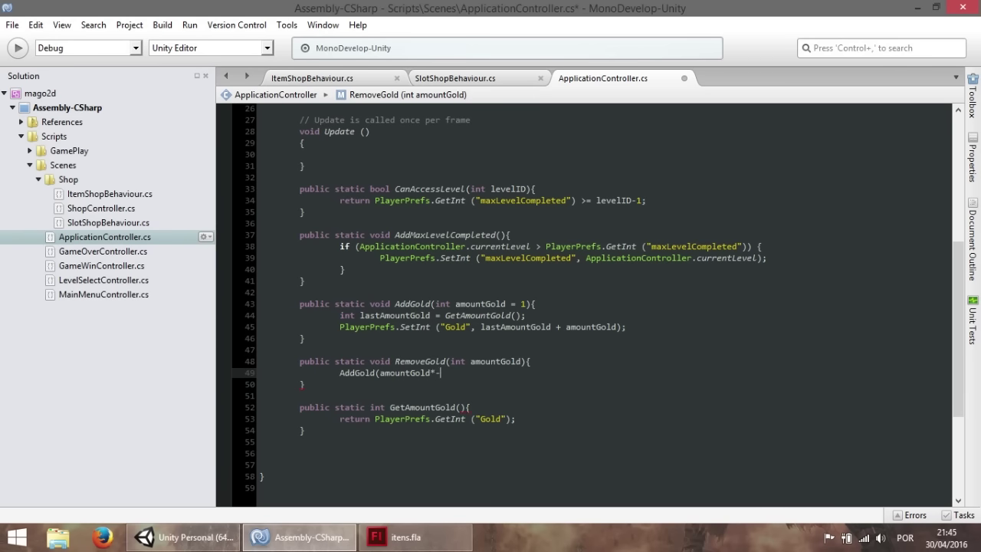
type(");")
left_click(406, 361)
key("ctrl+s")
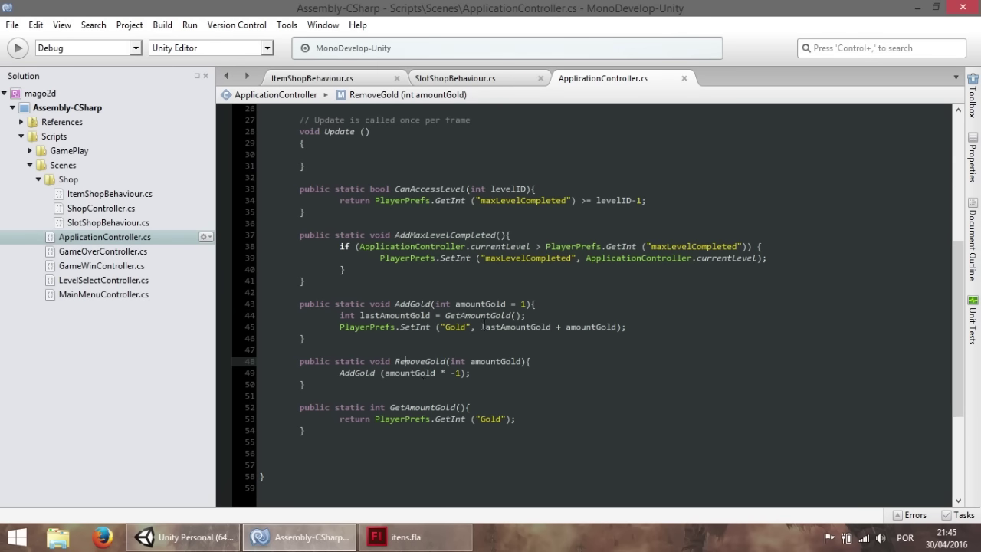
Step: Stop play mode in Unity, check RemoveGold's parameter, and reopen SlotShopBehaviour.cs
left_click(188, 536)
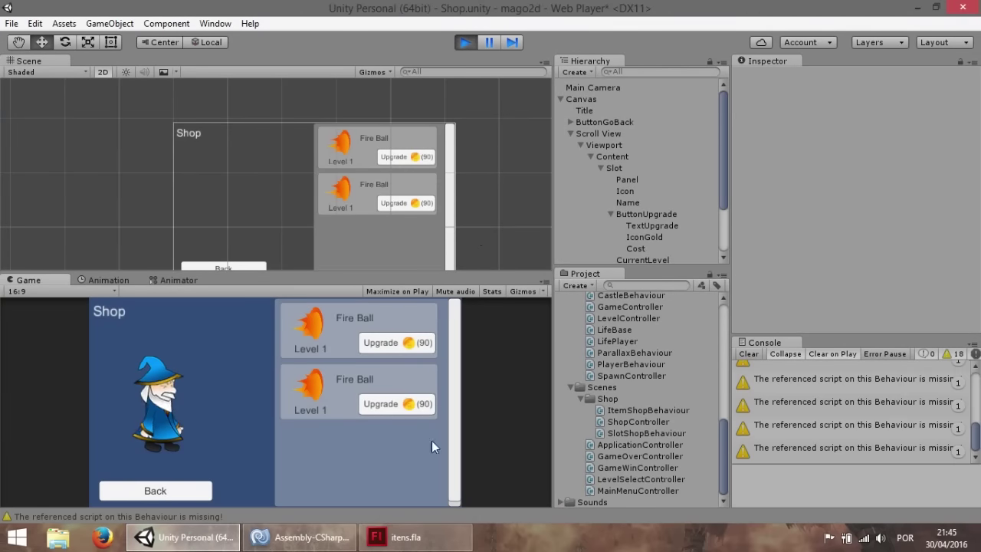
left_click(467, 42)
left_click(307, 537)
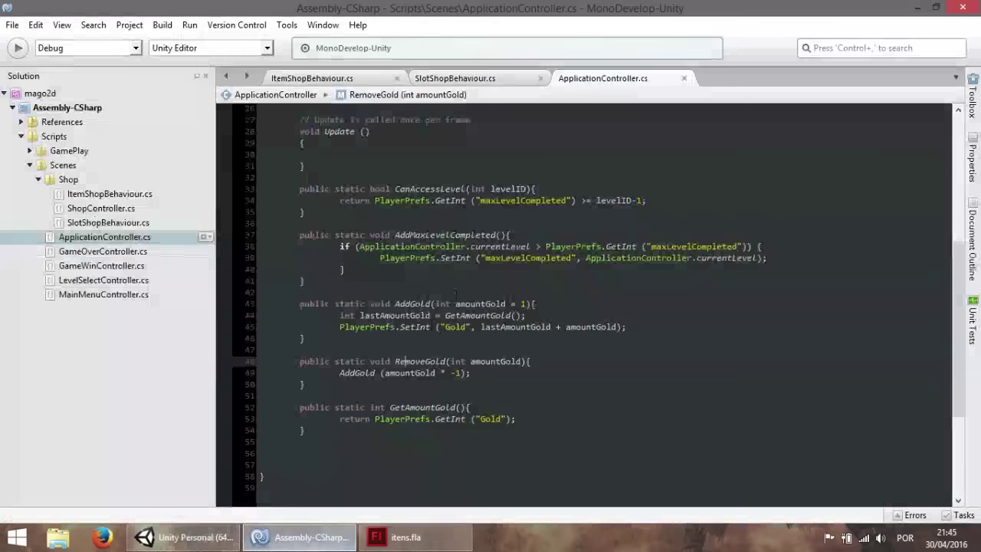
left_click(423, 361)
left_click(457, 77)
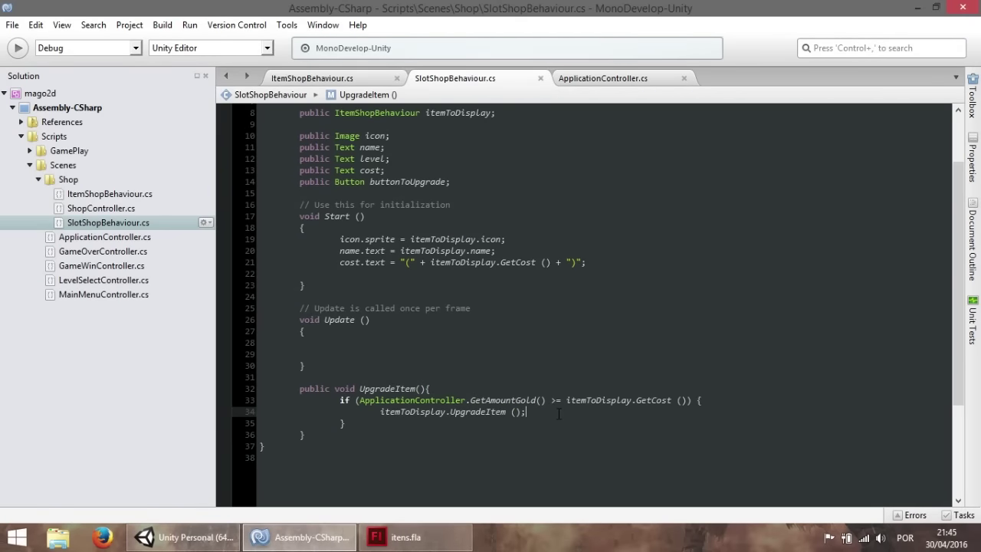
Step: Start a new line after itemToDisplay.UpgradeItem() calling ApplicationController.RemoveGold(
key("Return")
type("public")
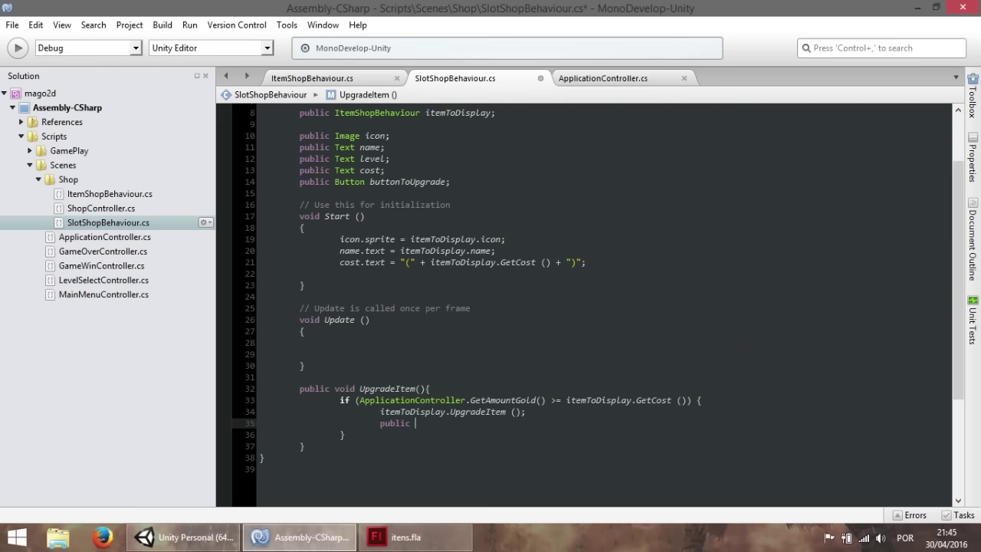
key("BackSpace")
key("BackSpace")
key("BackSpace")
key("BackSpace")
key("BackSpace")
key("BackSpace")
type("App")
key("Down")
key("Return")
type(".")
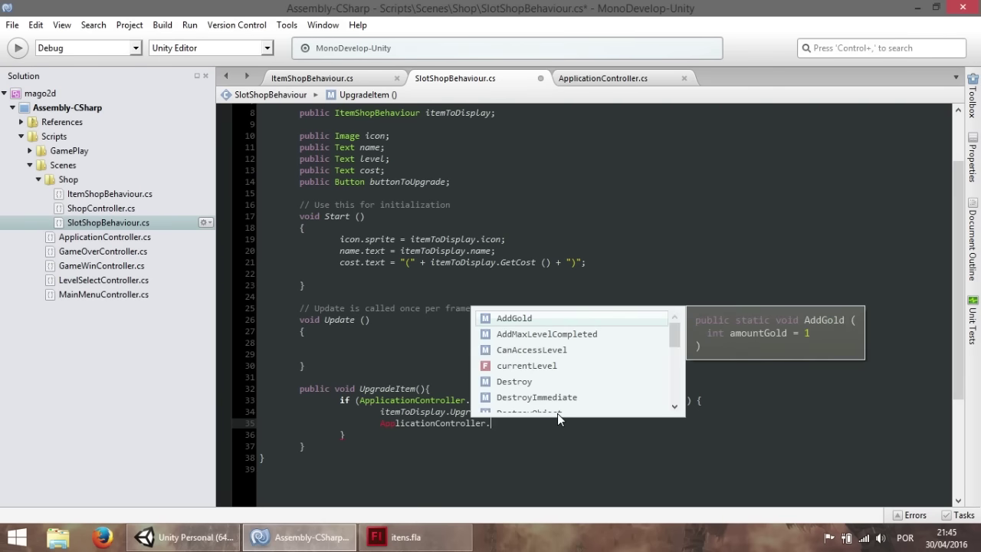
type("RemoveGold(")
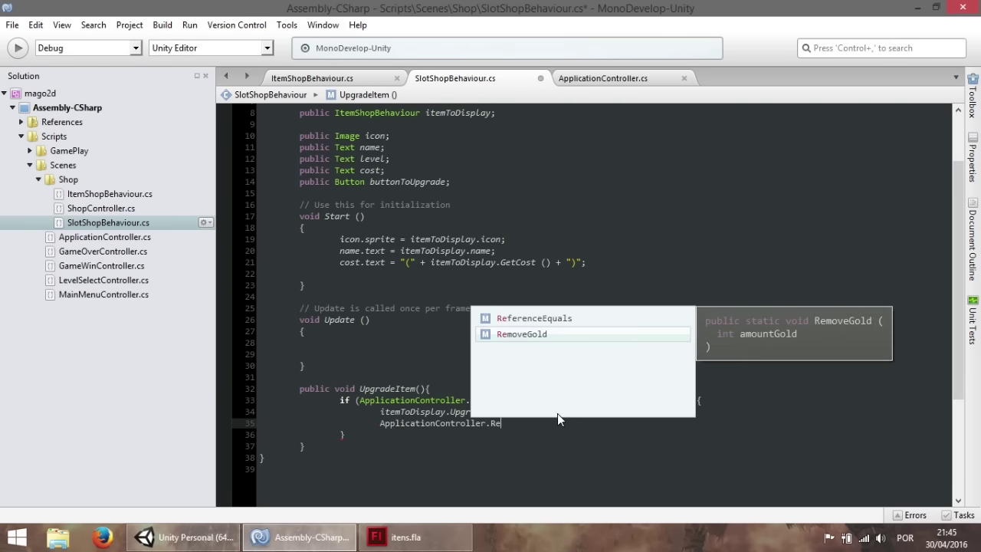
key("Return")
type("(")
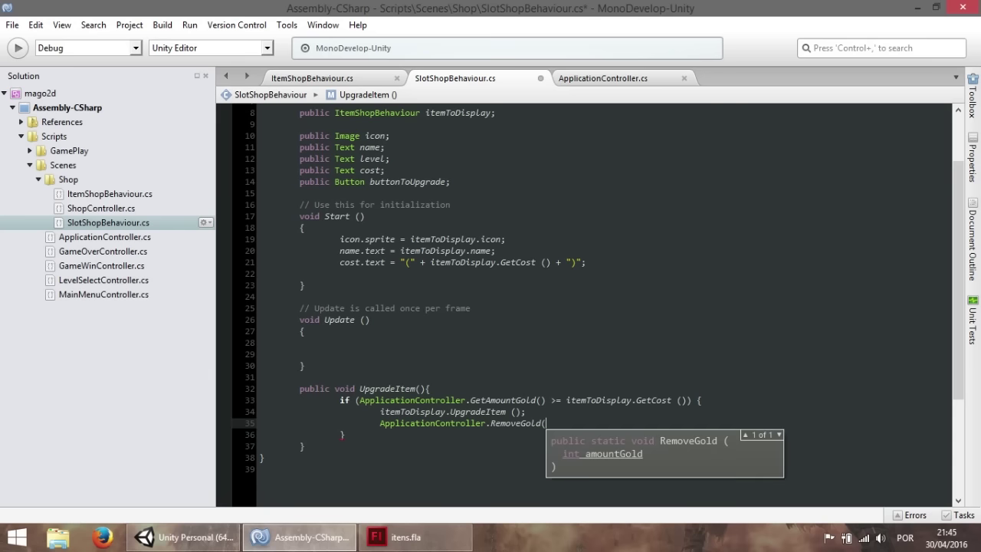
key("Escape")
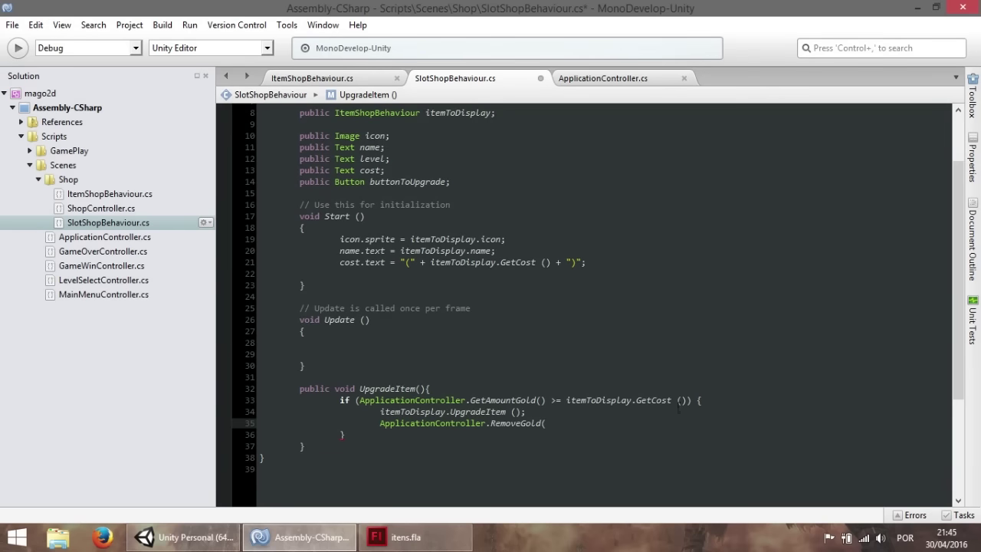
Step: Pass itemToDisplay.GetCost () as RemoveGold's amount, close the call, and save the script
left_click_drag(689, 400, 566, 400)
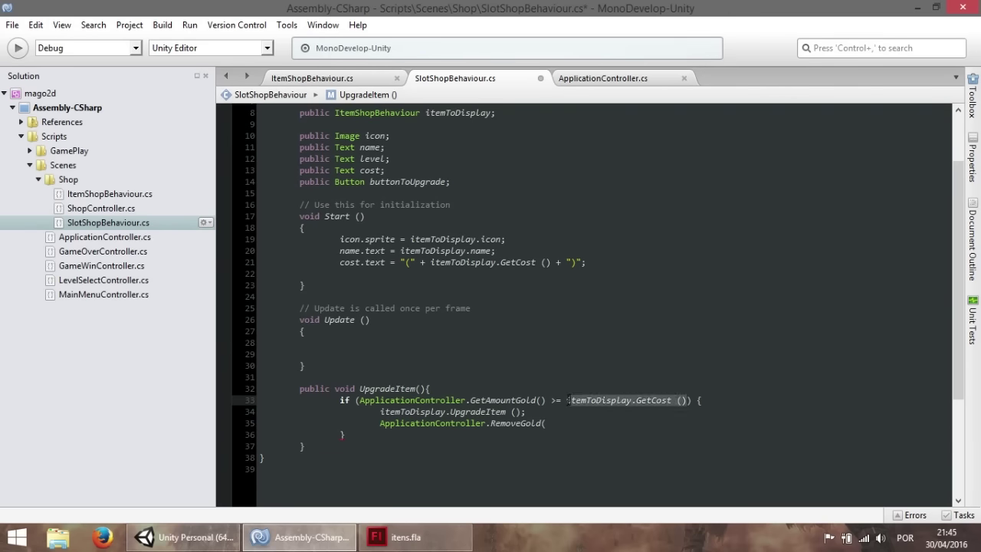
key("ctrl+c")
left_click(555, 425)
key("ctrl+v")
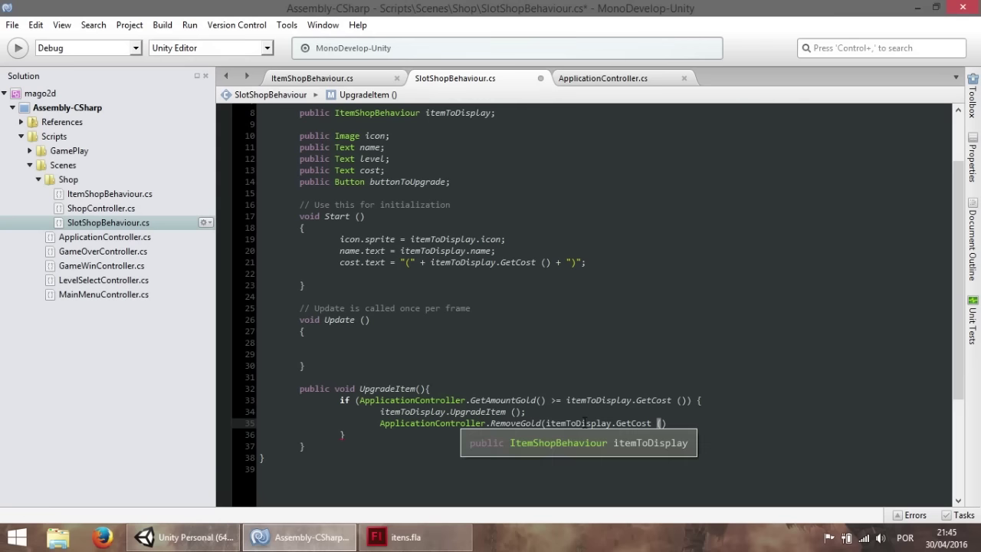
type(");")
left_click(622, 400)
key("ctrl+s")
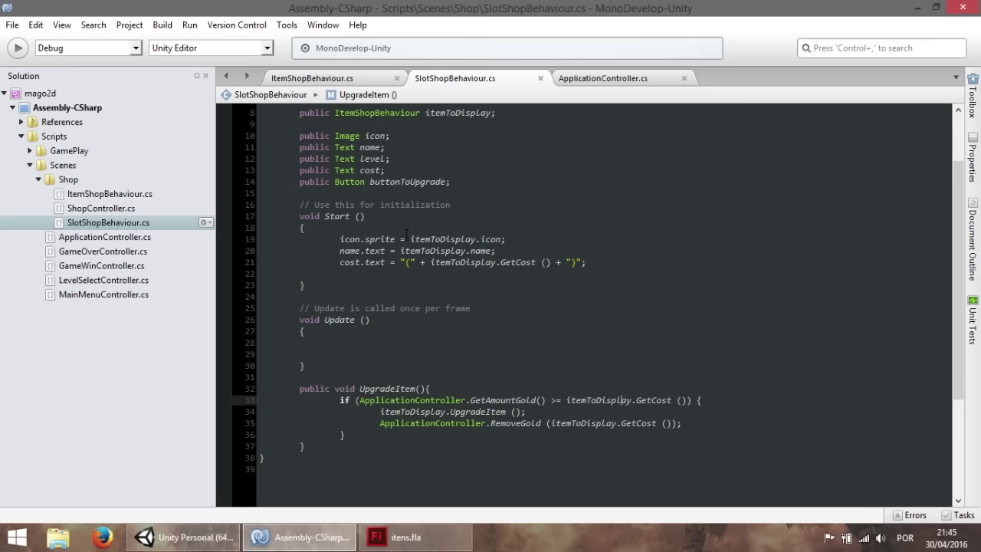
left_click(437, 357)
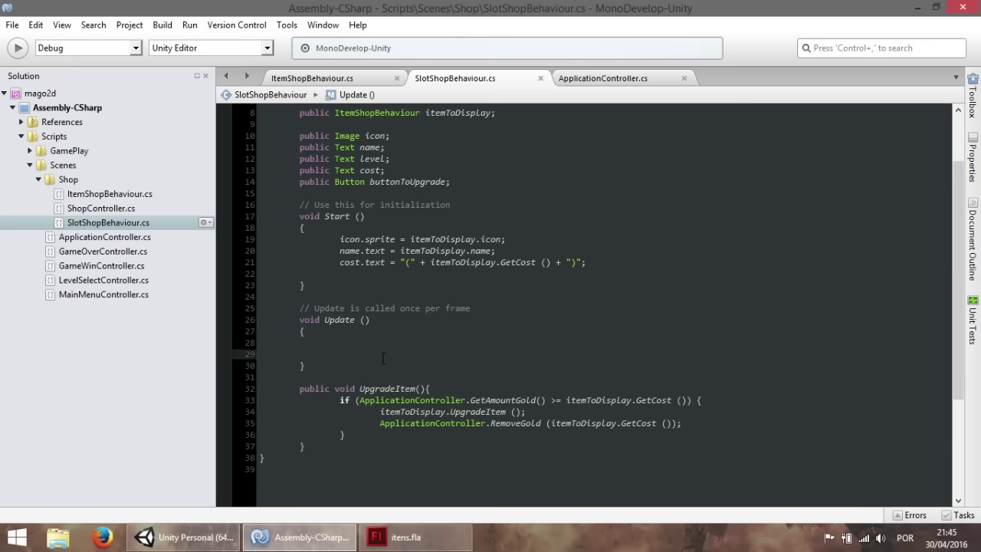
Step: Add an empty public void RefreshInfo() method below UpgradeItem and save
left_click(326, 445)
key("Return")
key("Return")
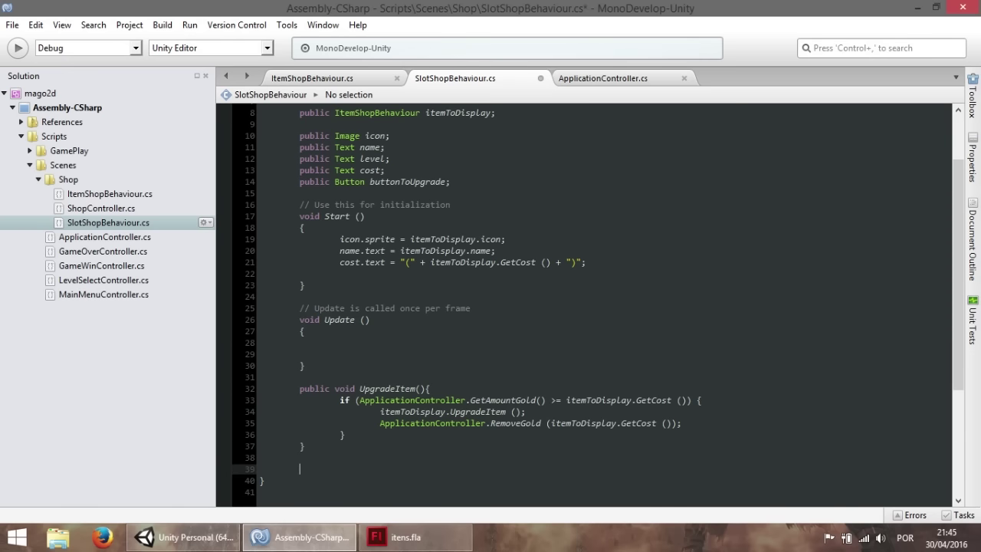
type("public ")
type("void")
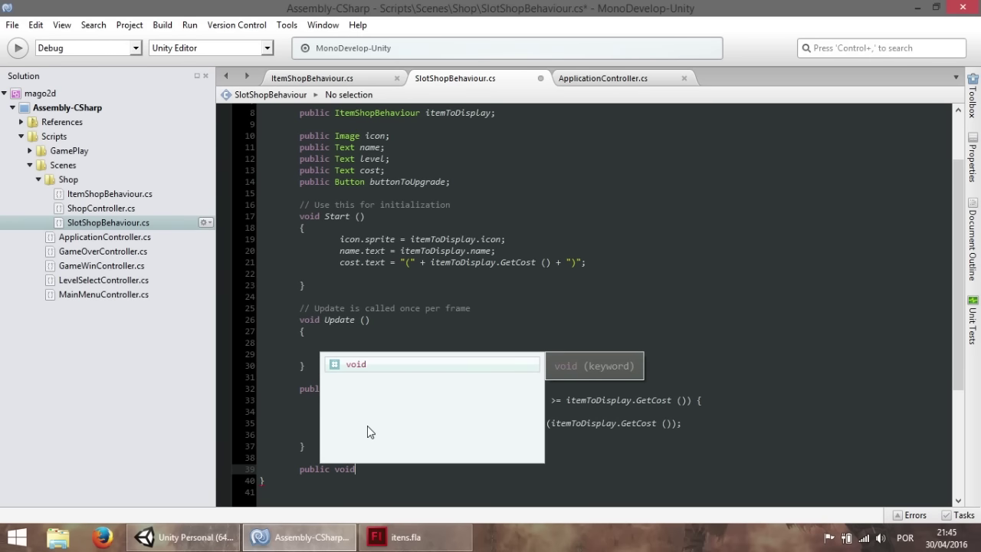
type(" Refresh")
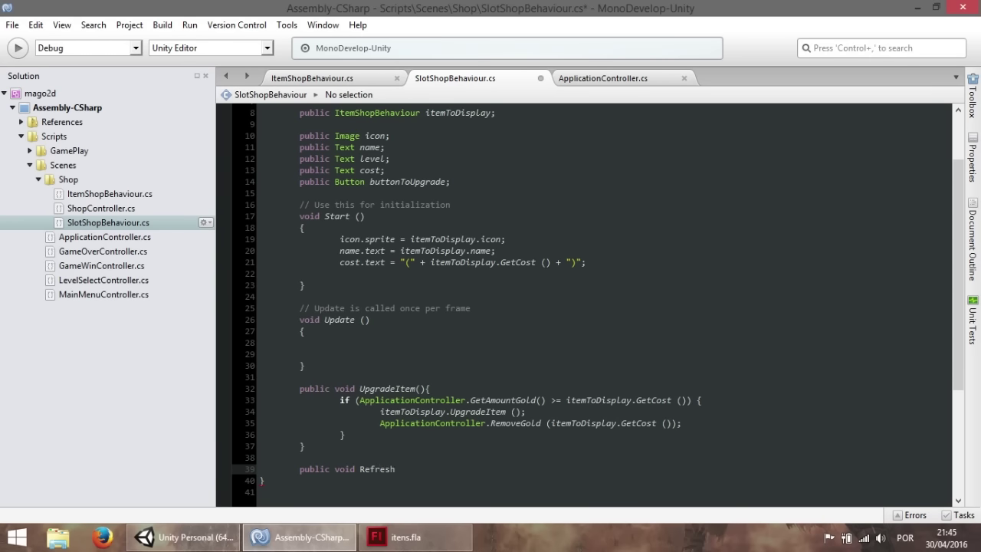
type("Info(){")
key("Return")
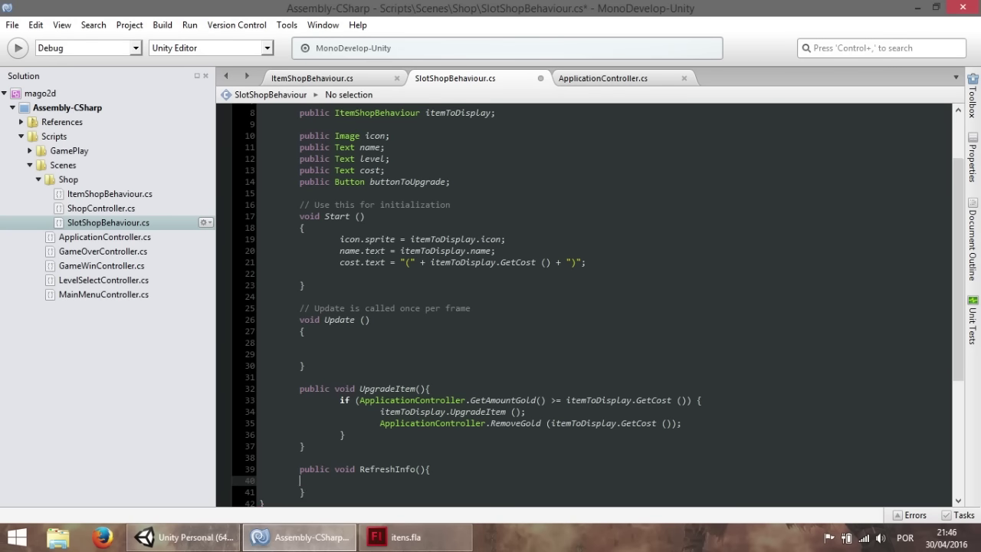
key("ctrl+s")
Step: Move Start()'s three itemToDisplay assignments into RefreshInfo's body
mouse_move(572, 222)
left_mouse_down()
mouse_move(616, 262)
mouse_move(340, 239)
left_mouse_up()
left_click(616, 262)
key("Delete")
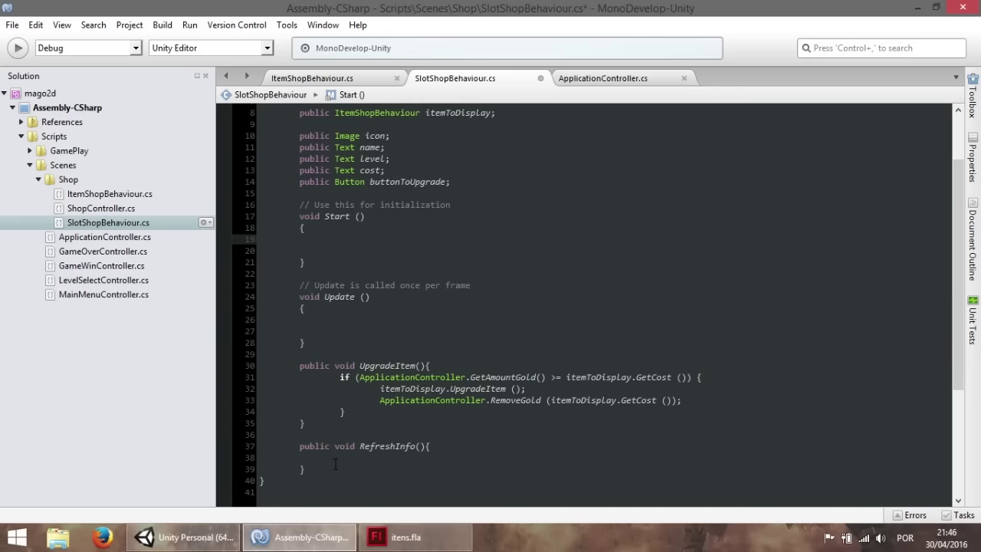
left_click(389, 460)
key("ctrl+v")
left_click(481, 470)
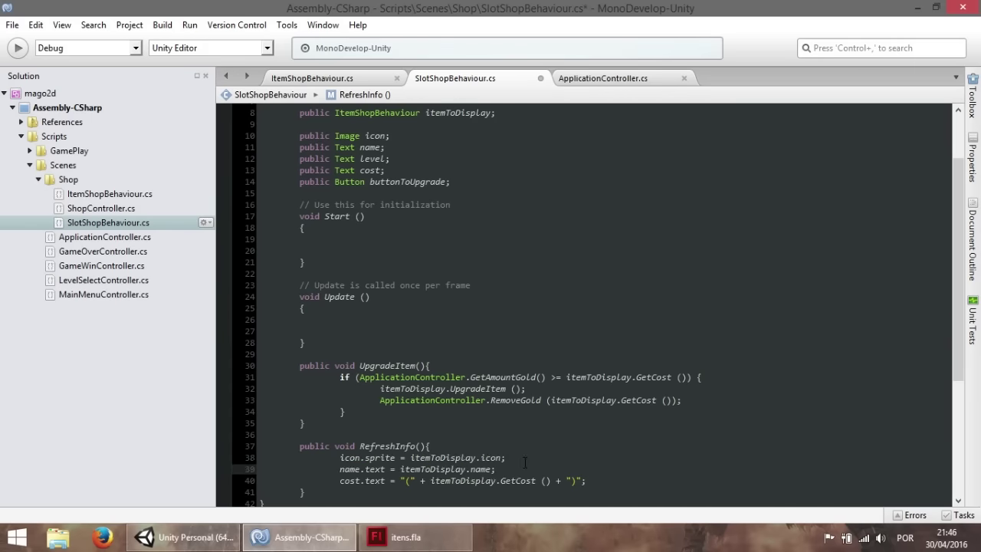
Step: Move the icon.sprite and name.text assignments back into Start(), leaving cost.text in RefreshInfo
left_click_drag(506, 458, 340, 457)
key("BackSpace")
left_click(325, 233)
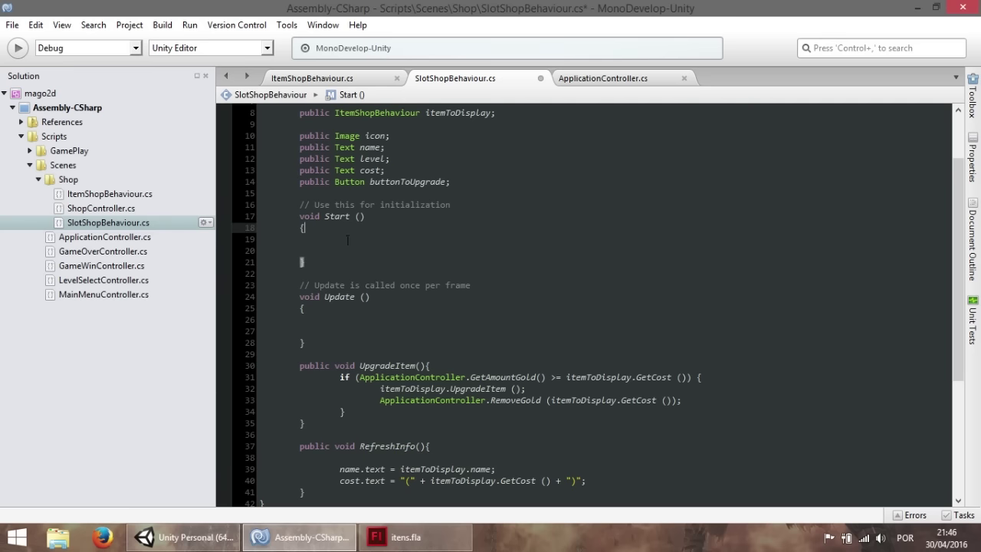
key("Down")
key("ctrl+v")
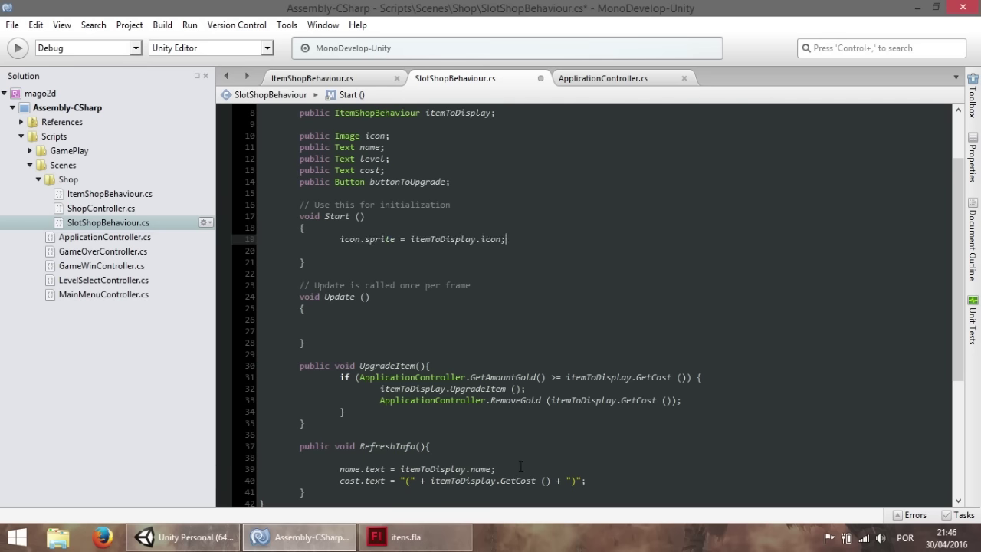
left_click_drag(521, 469, 339, 469)
key("BackSpace")
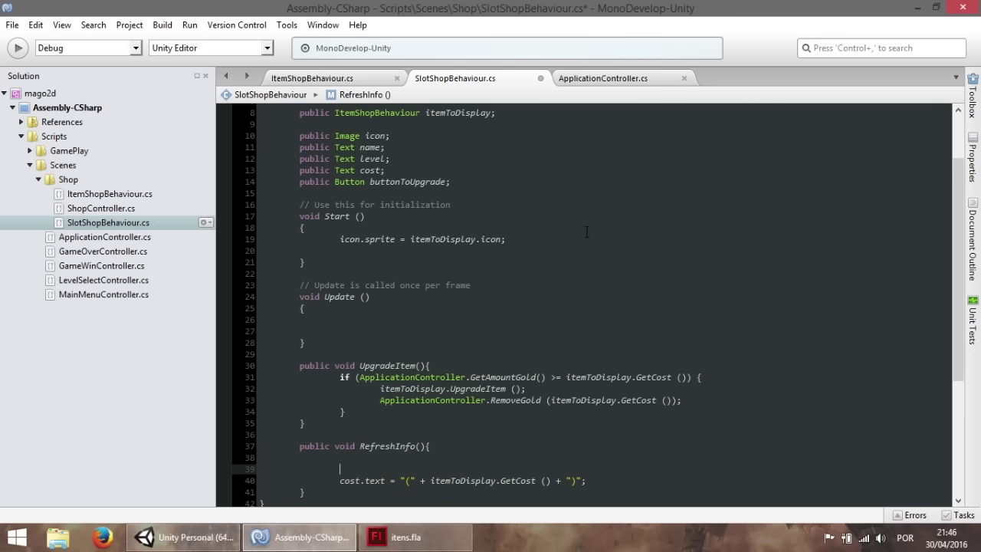
left_click(586, 231)
left_click(566, 241)
key("Return")
key("ctrl+v")
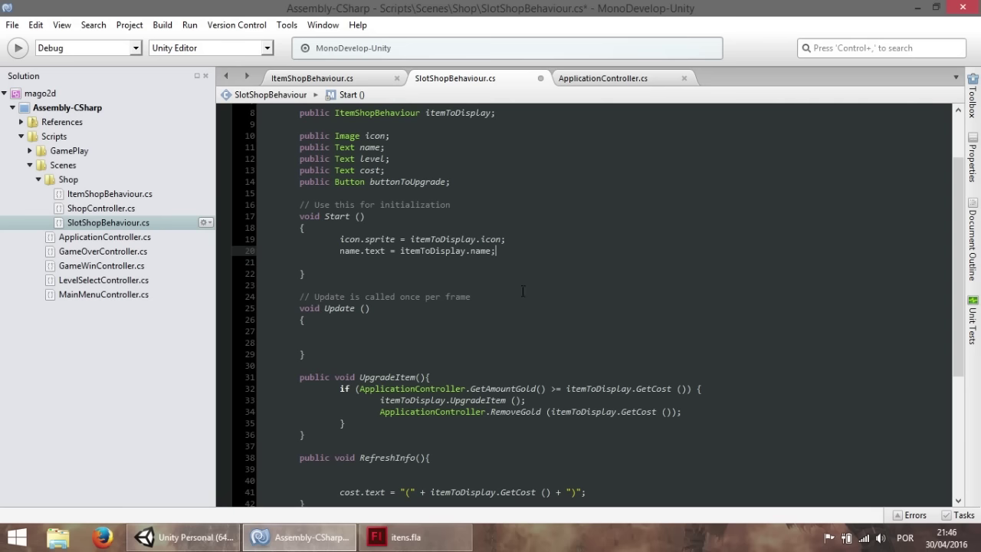
left_click(523, 292)
Step: Remove the leftover blank lines from RefreshInfo
left_click(319, 469)
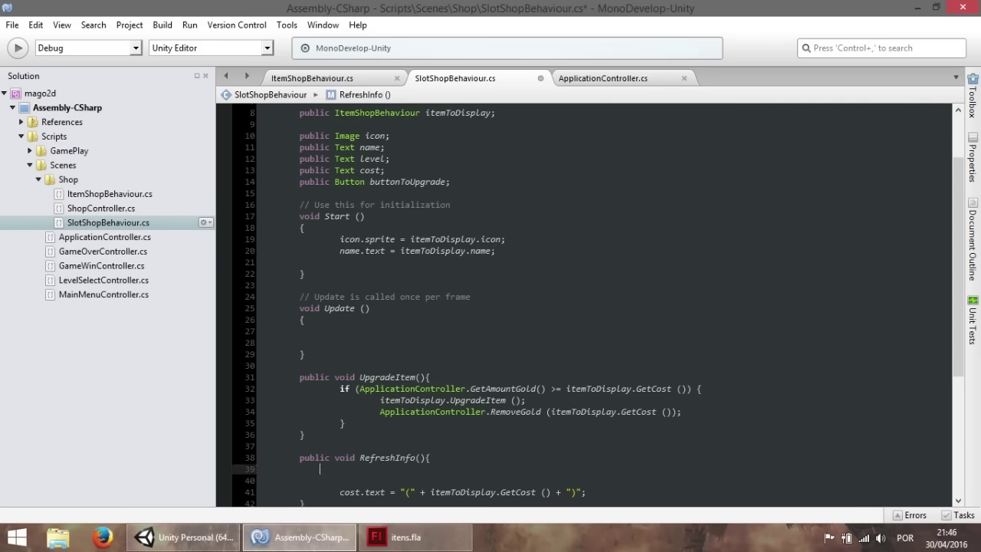
key("BackSpace")
key("Delete")
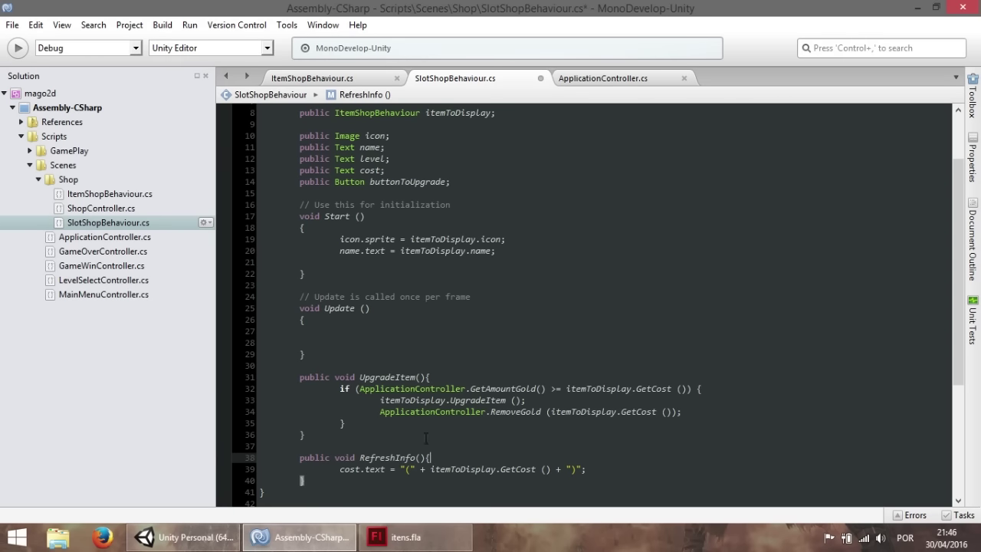
type("}")
left_click(519, 243)
left_click(502, 253)
Step: Add a RefreshInfo (); call inside Start() of SlotShopBehaviour.cs
key("Return")
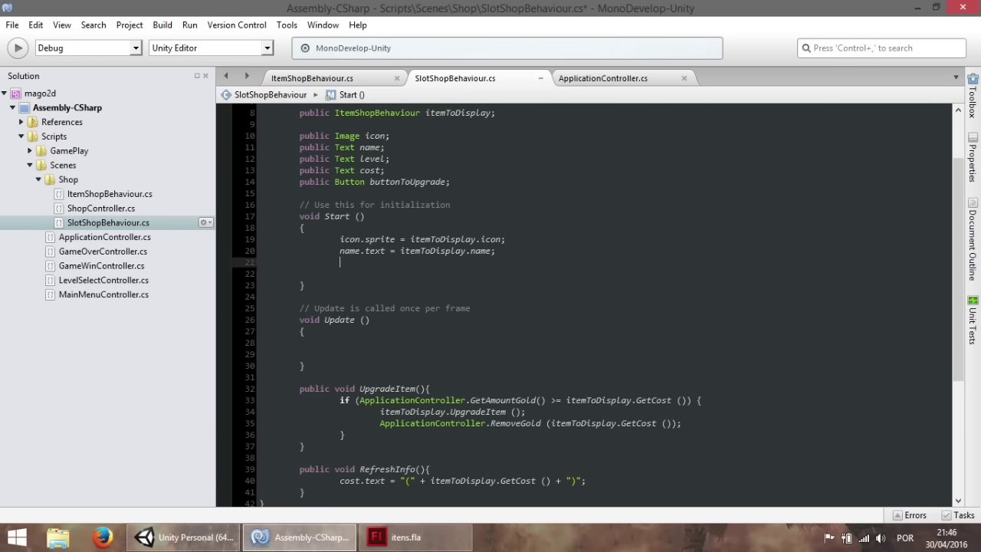
key("Return")
type("Refre")
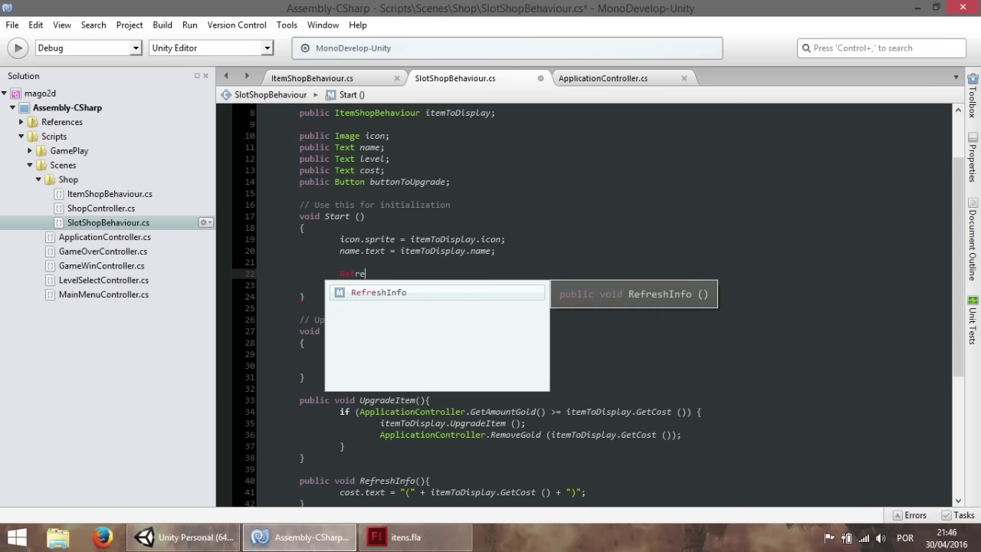
key("Return")
type("();")
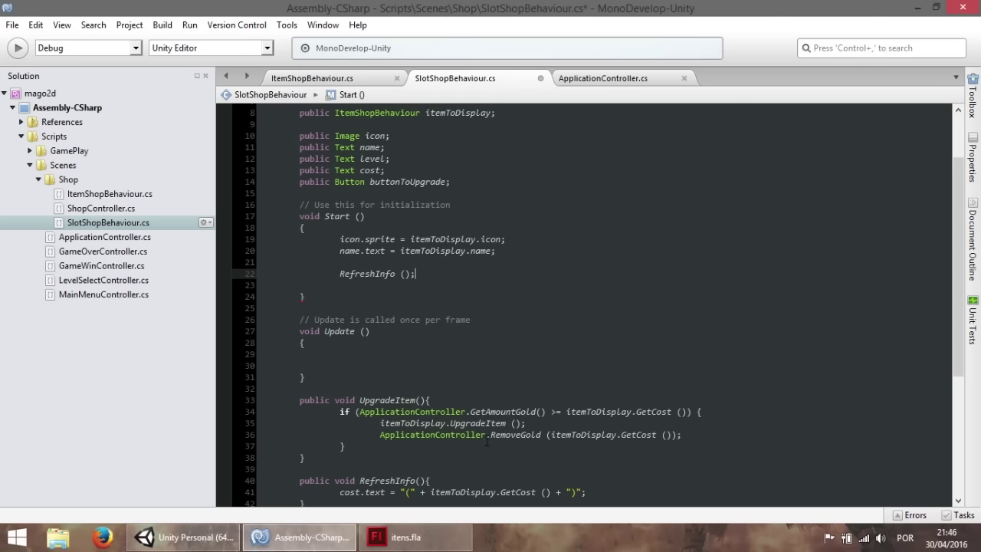
Step: Change RefreshInfo's access modifier from public to private and save the script
double_click(311, 480)
type("prive")
key("BackSpace")
type("ate")
left_click(383, 460)
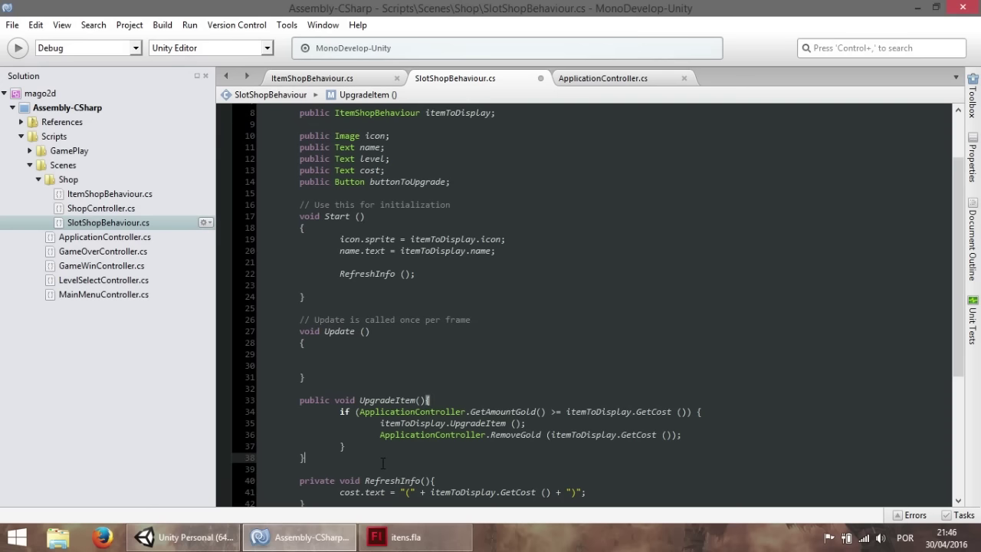
key("ctrl+s")
Step: Call RefreshInfo (); right after the RemoveGold line in UpgradeItem and save
scroll(398, 413, "down", 4)
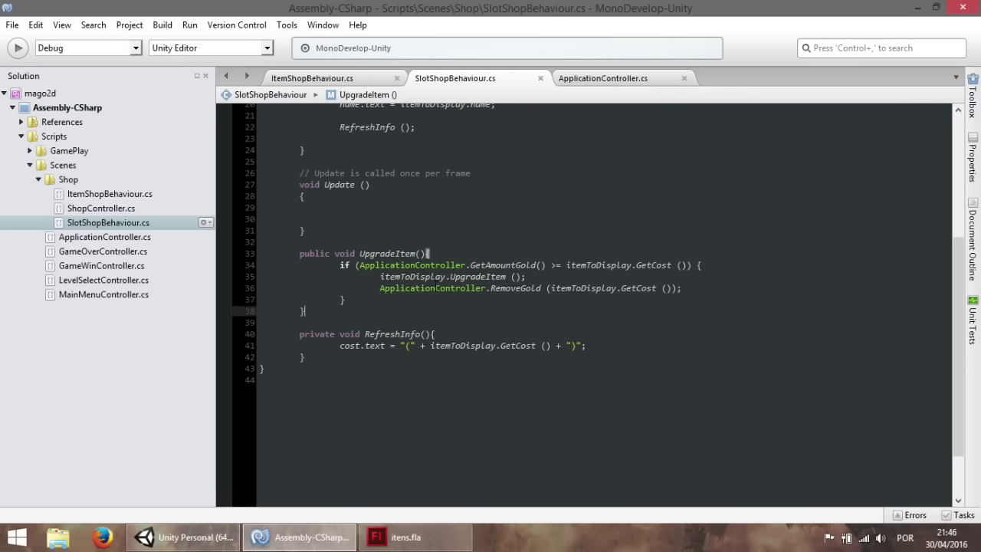
scroll(497, 285, "up", 2)
left_click(705, 337)
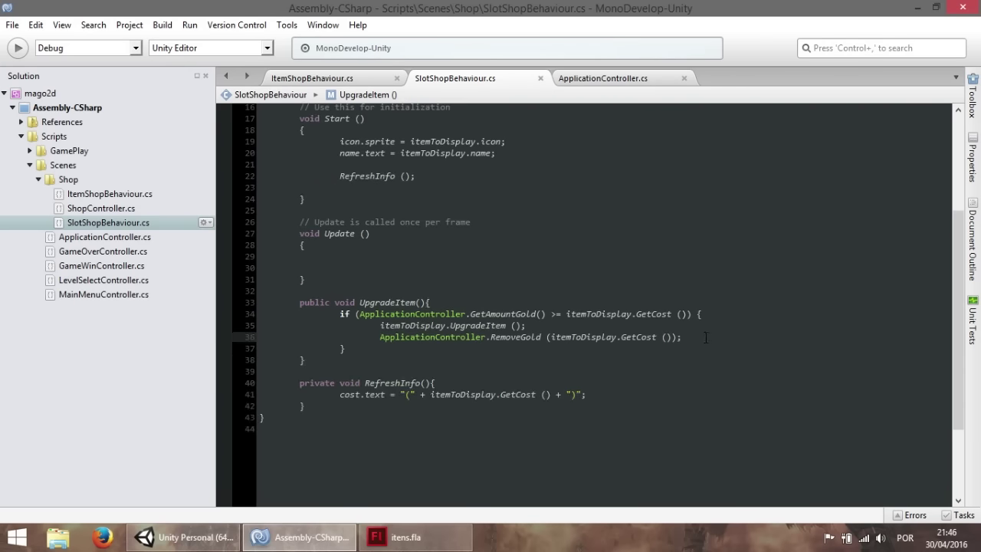
key("Return")
type("Re")
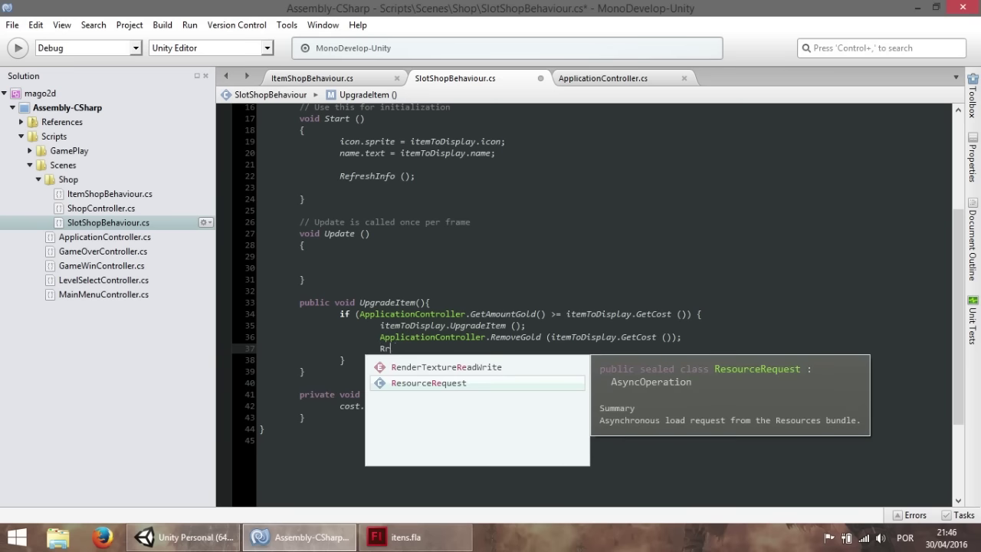
type("fre")
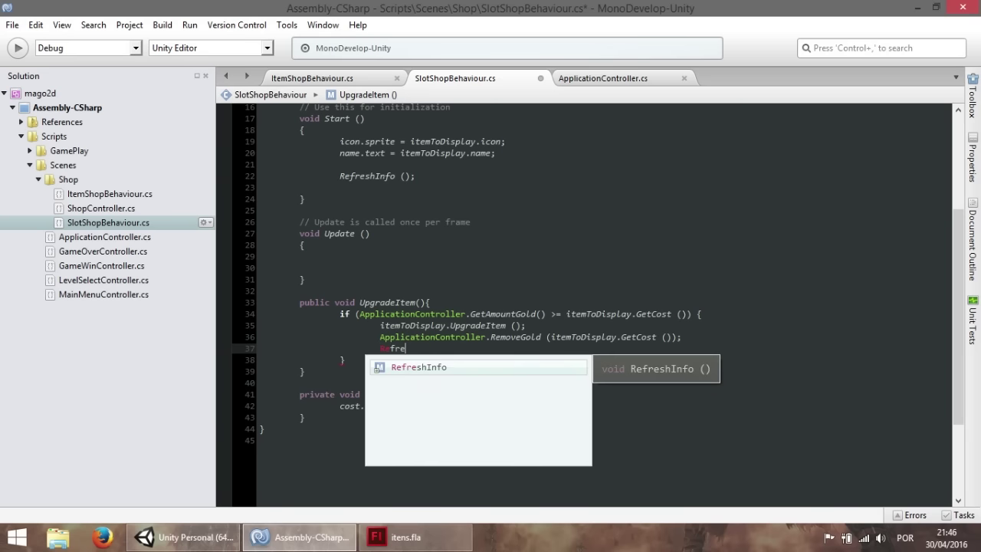
key("Return")
type("();")
key("ctrl+s")
Step: Review the RefreshInfo calls in Start and UpgradeItem and the cost assignment in RefreshInfo
scroll(470, 279, "up", 1)
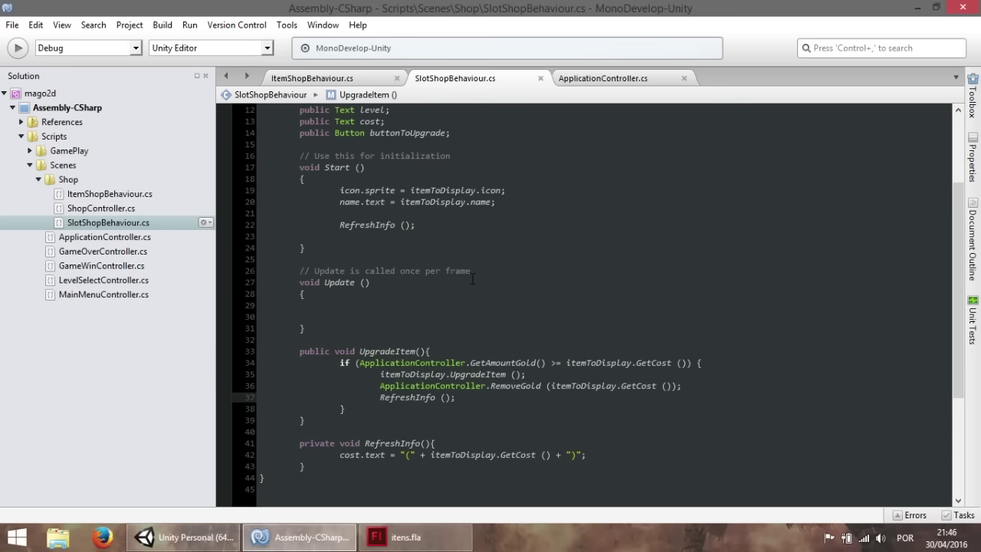
scroll(454, 393, "down", 1)
left_click_drag(315, 403, 264, 433)
left_click(386, 406)
scroll(399, 397, "up", 1)
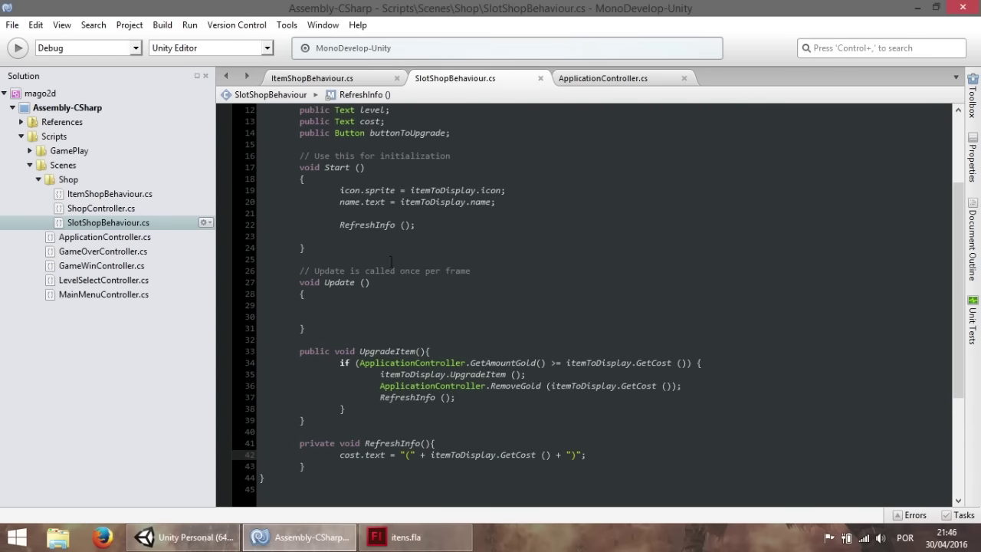
left_click(360, 224)
left_click_drag(338, 225, 467, 224)
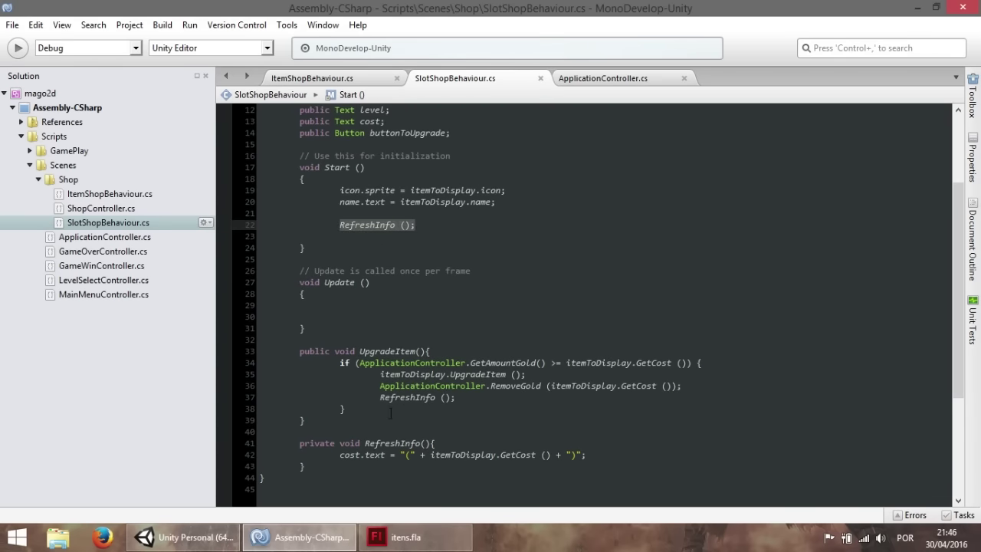
left_click_drag(380, 398, 475, 400)
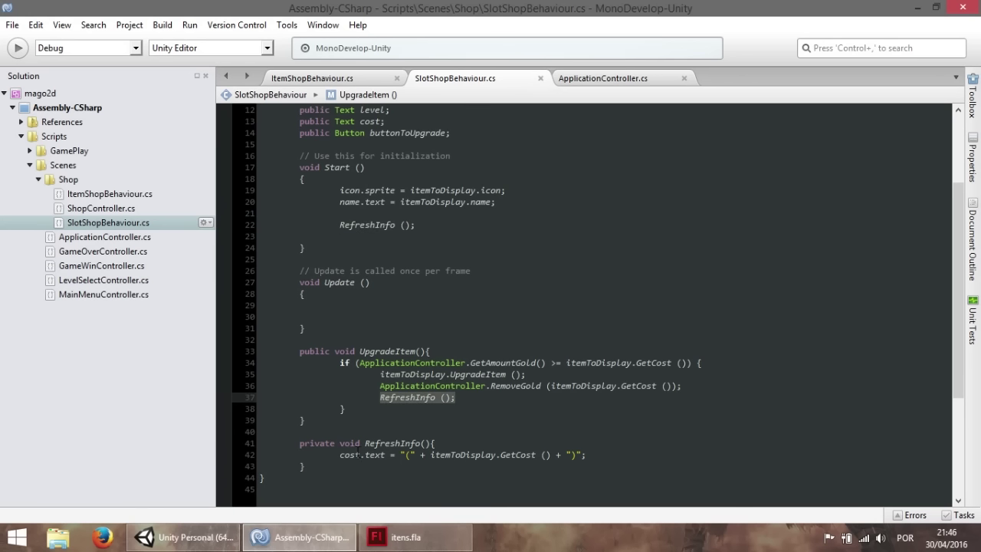
left_click_drag(340, 455, 587, 457)
left_click(622, 466)
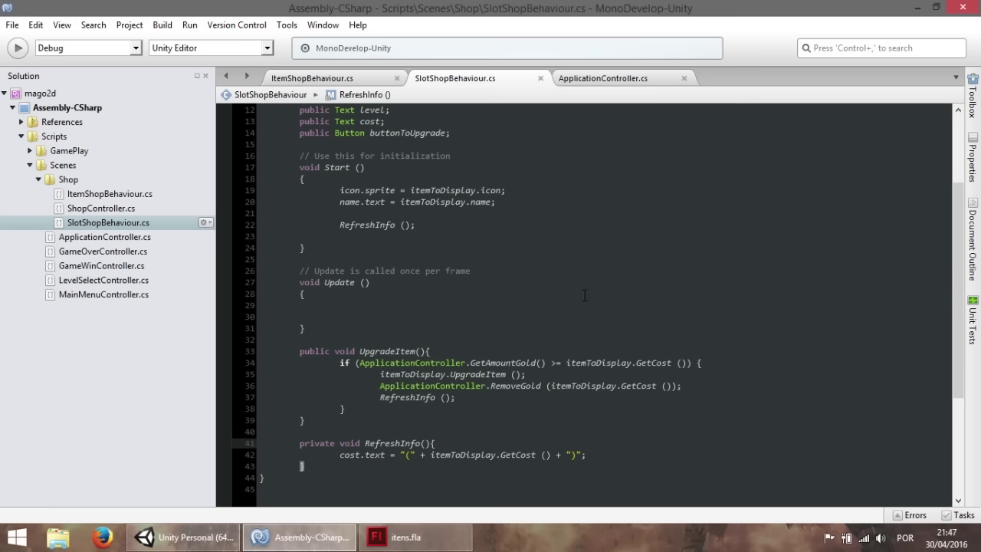
Step: Remove the blank line in Start(), save SlotShopBehaviour.cs, and switch to ItemShopBehaviour.cs
left_click(403, 214)
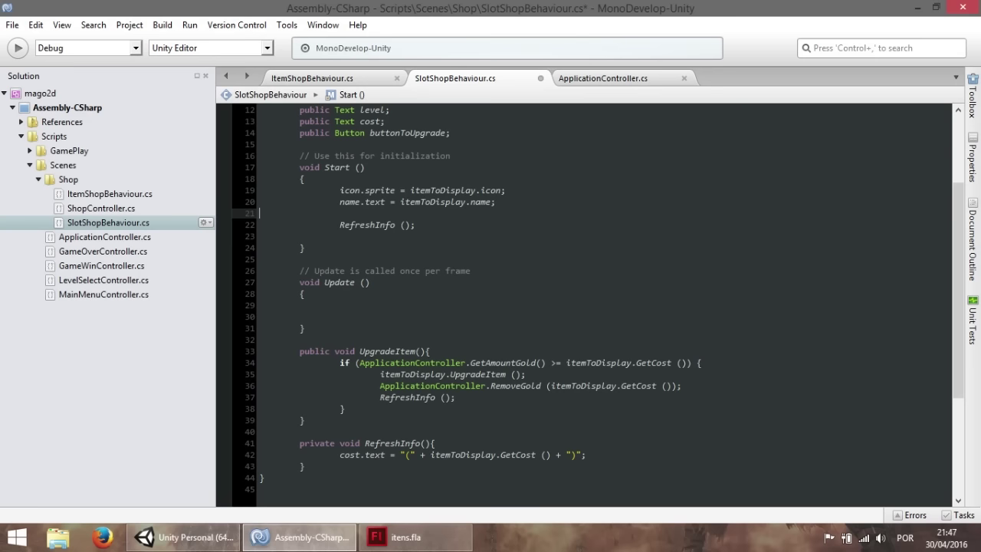
key("BackSpace")
left_click(454, 182)
key("ctrl+s")
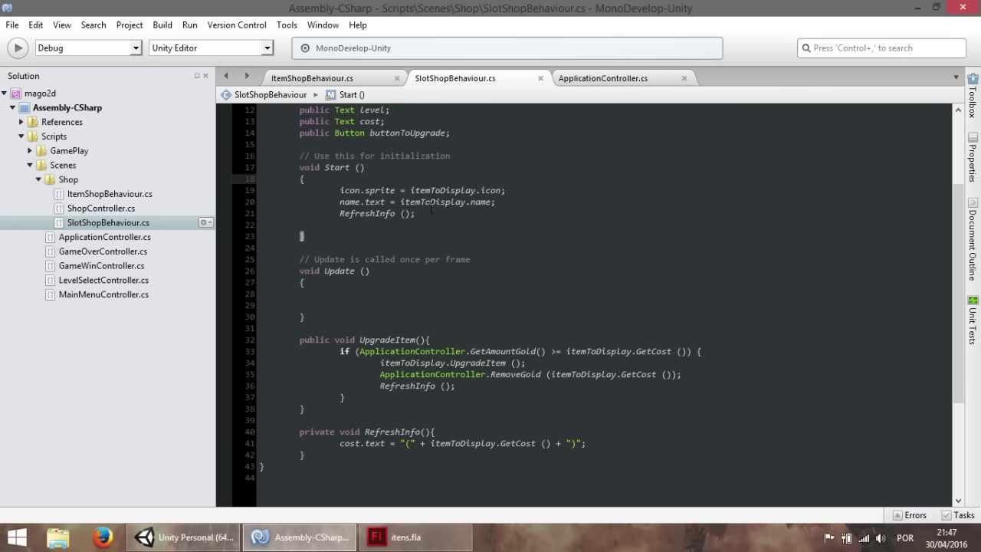
left_click(335, 84)
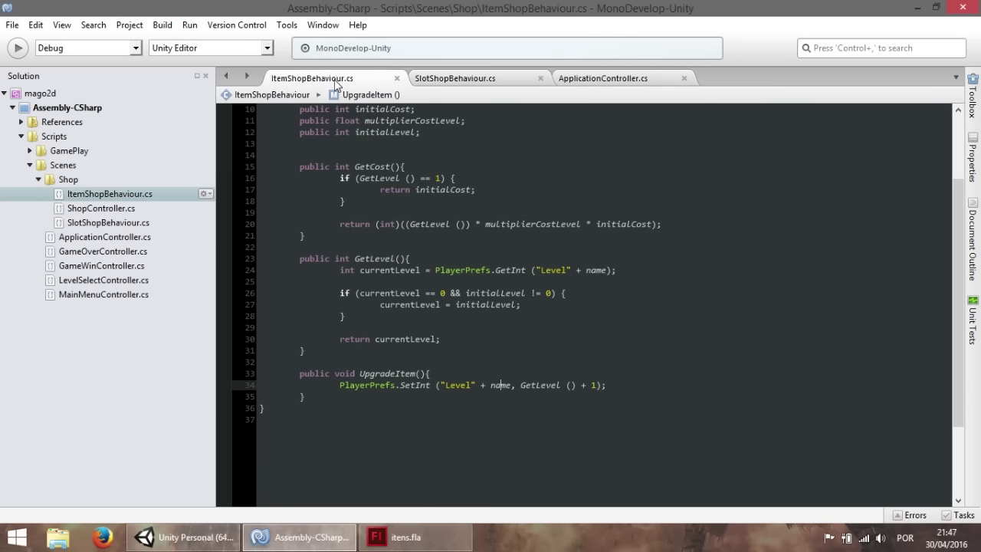
Step: In ApplicationController.cs, go to the end of the itWasSetup line in the first-time setup block
left_click(567, 80)
scroll(583, 306, "up", 6)
scroll(583, 306, "up", 3)
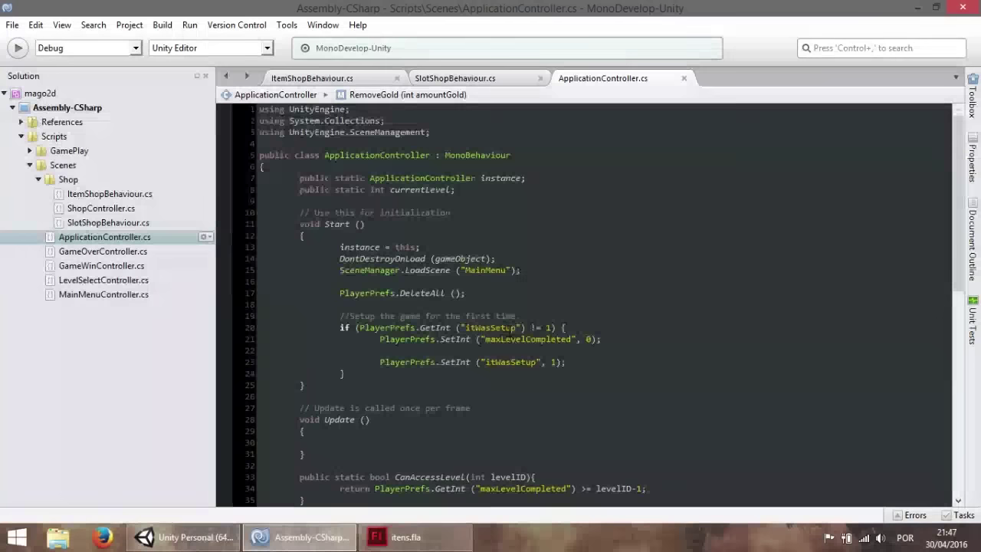
left_click(631, 360)
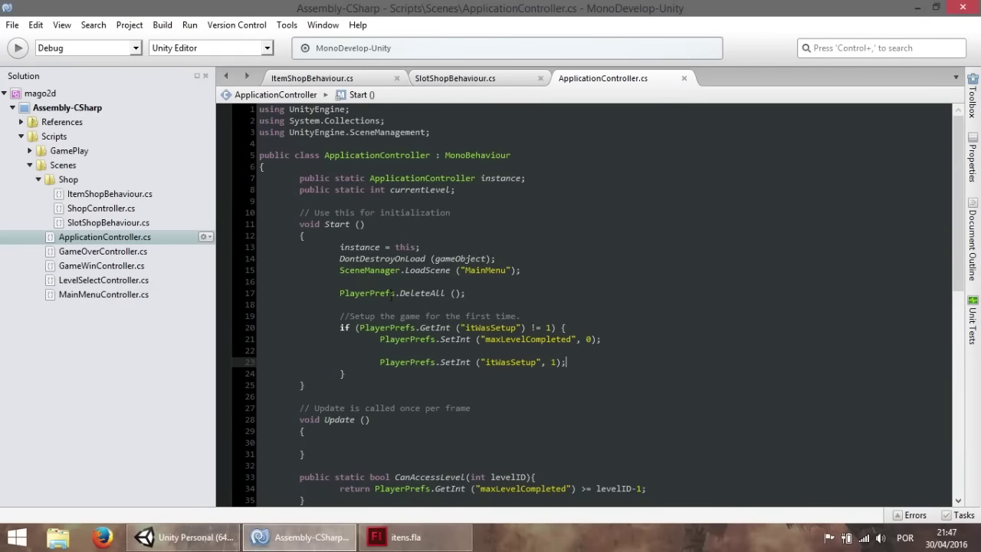
left_click(605, 350)
left_click(635, 358)
Step: Add ApplicationController.AddGold (1000); after itWasSetup, save the file, and return to Unity
key("Return")
key("Return")
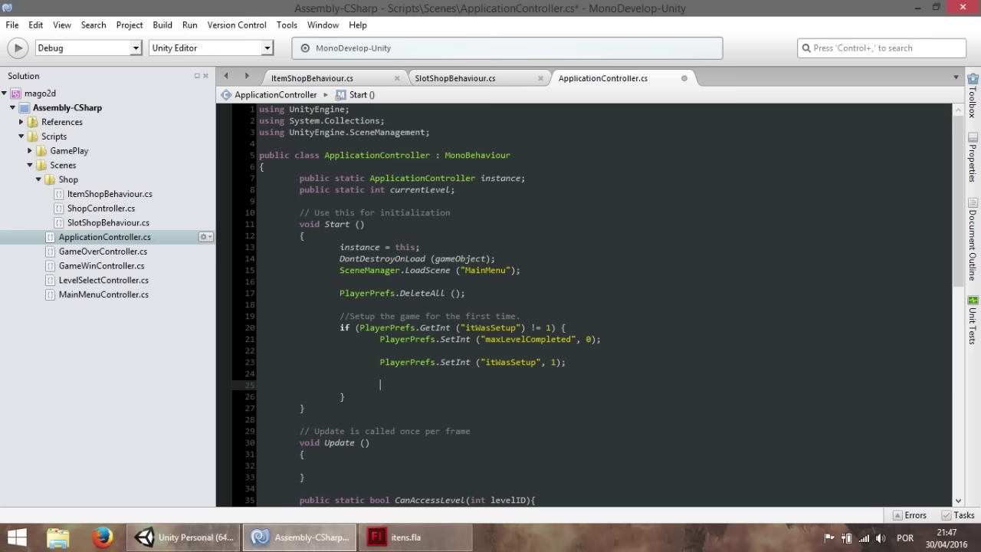
type("App")
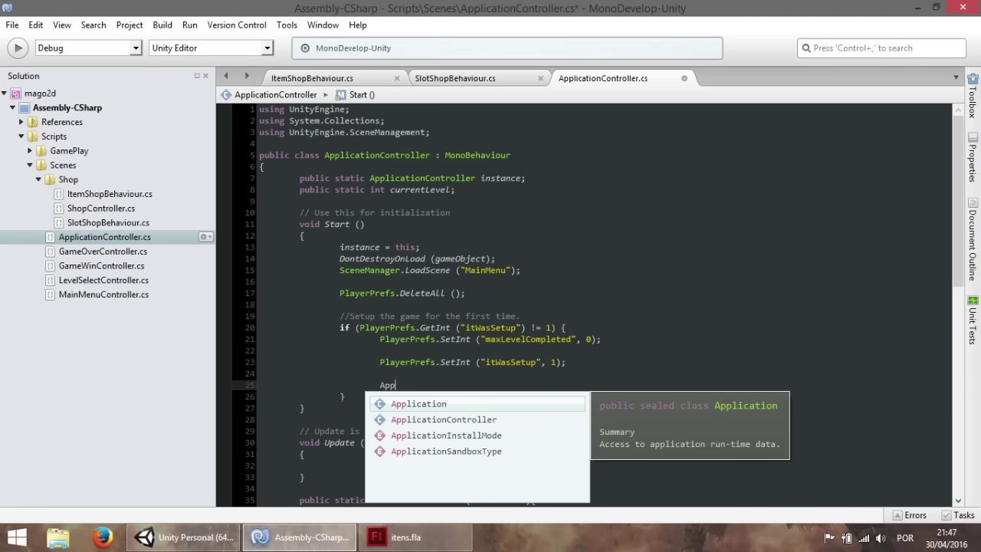
key("Down")
key("Return")
type(".aad")
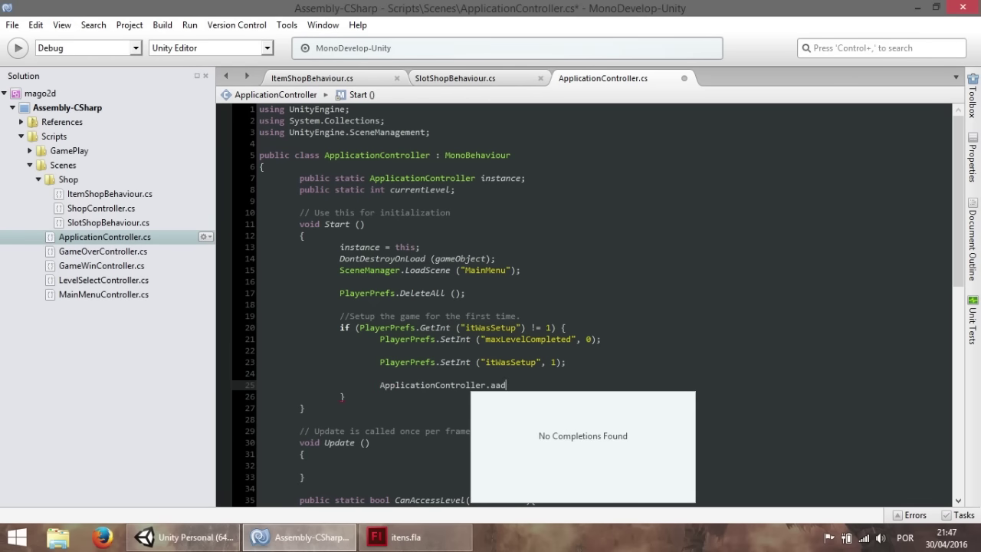
key("BackSpace")
key("BackSpace")
type("D")
key("Return")
type("(1000);")
left_click(626, 332)
key("ctrl+s")
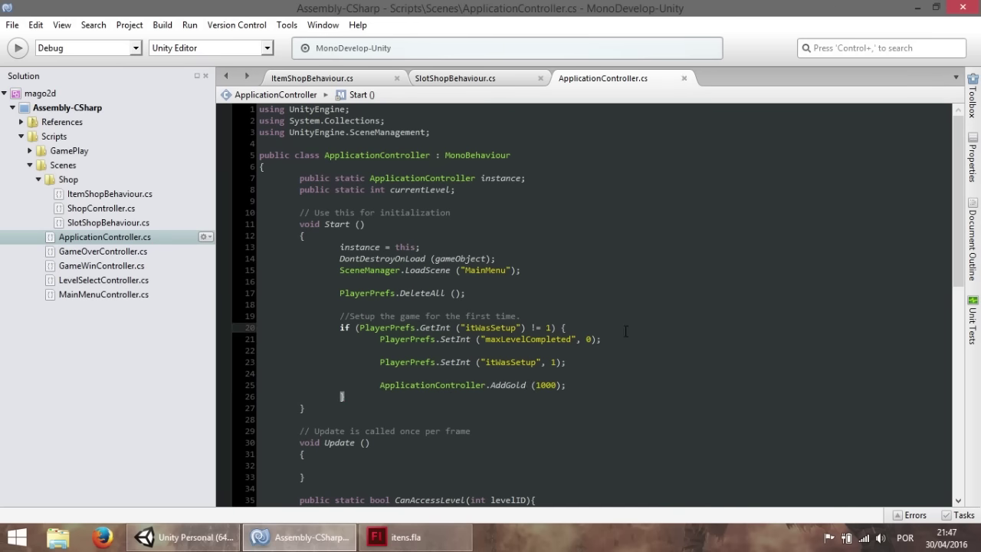
left_click(188, 537)
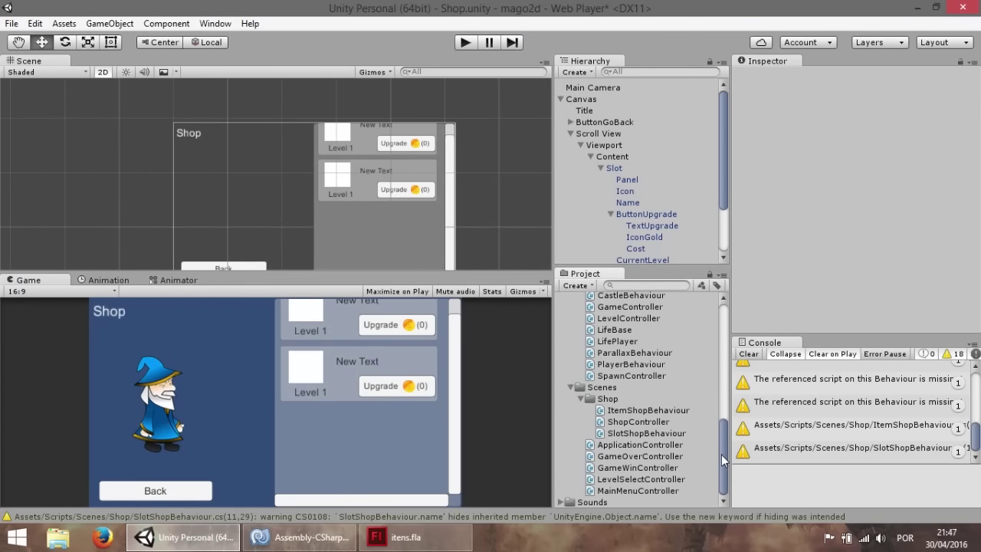
Step: Open the Loader scene, saving the Shop scene changes, and start Play mode
left_click_drag(724, 451, 719, 376)
double_click(605, 420)
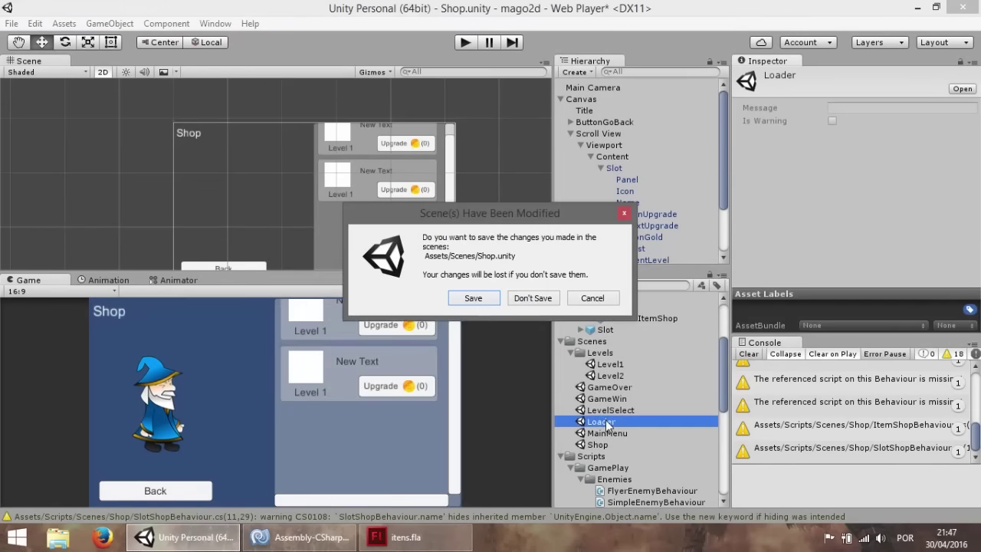
left_click(468, 302)
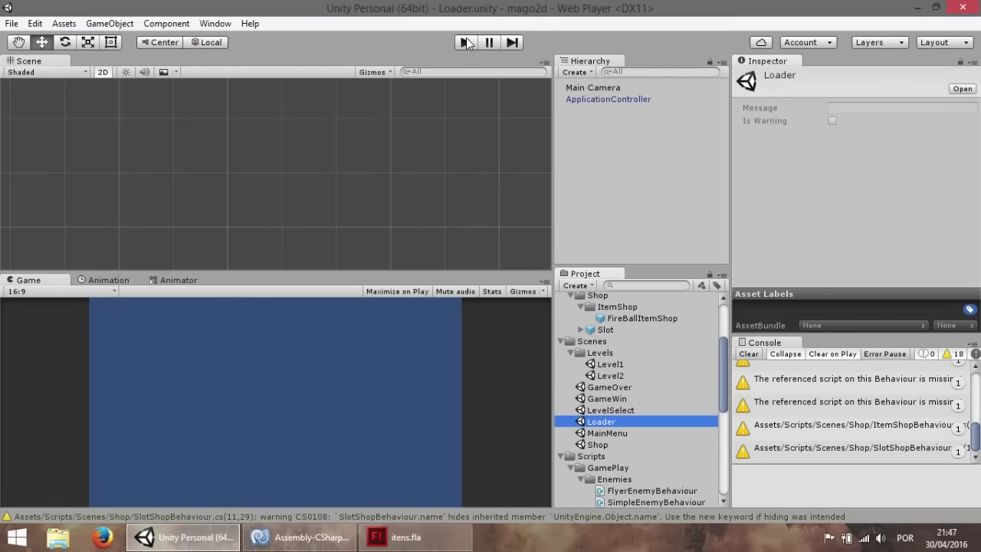
left_click(464, 42)
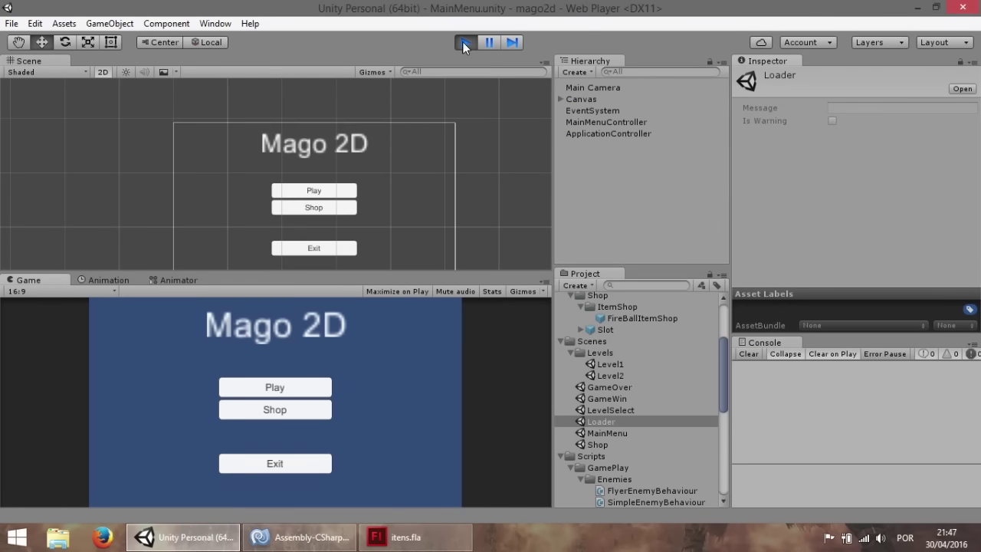
Step: Enter the shop and upgrade the first Fire Ball repeatedly, raising its cost from 30 to 225
left_click(285, 413)
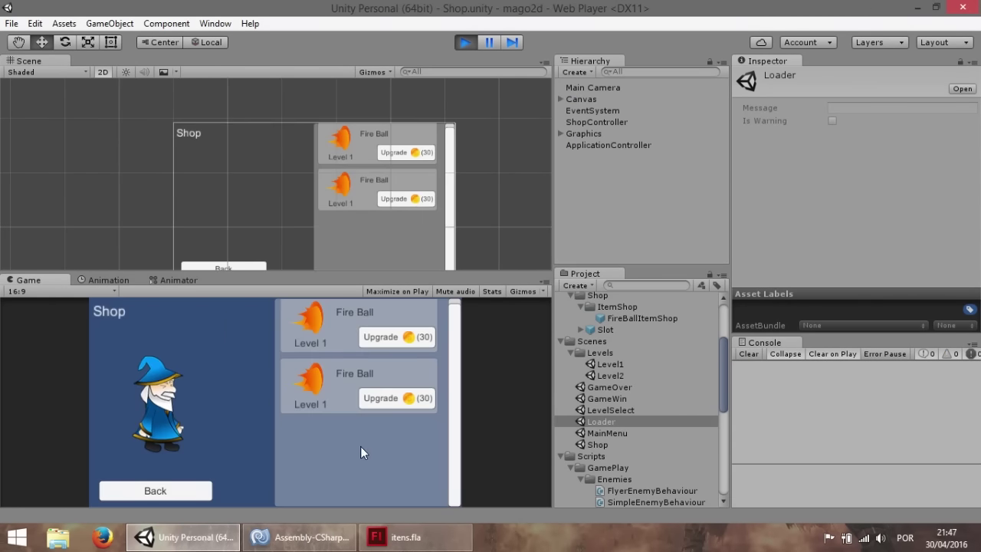
left_click(408, 410)
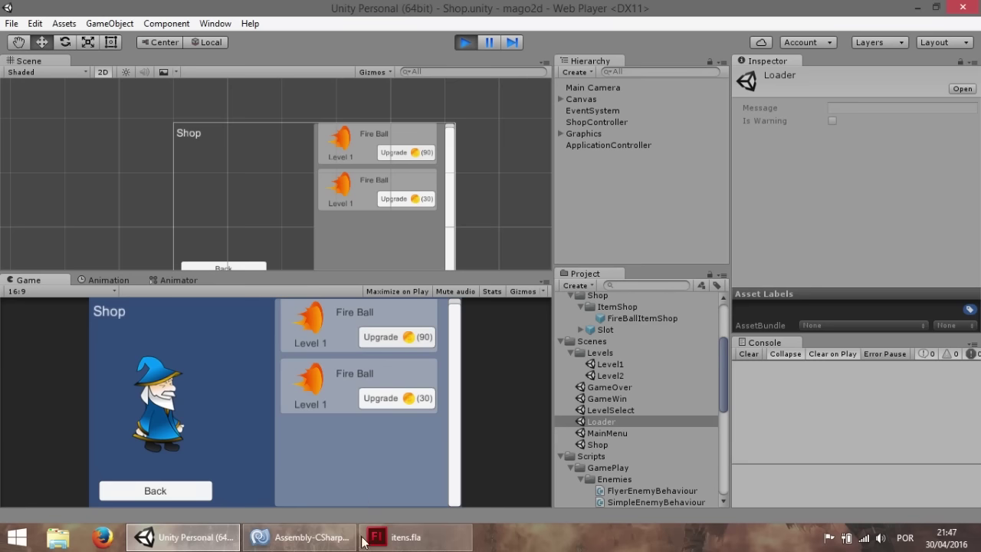
left_click(385, 338)
left_click(385, 338)
mouse_move(414, 537)
left_click(376, 335)
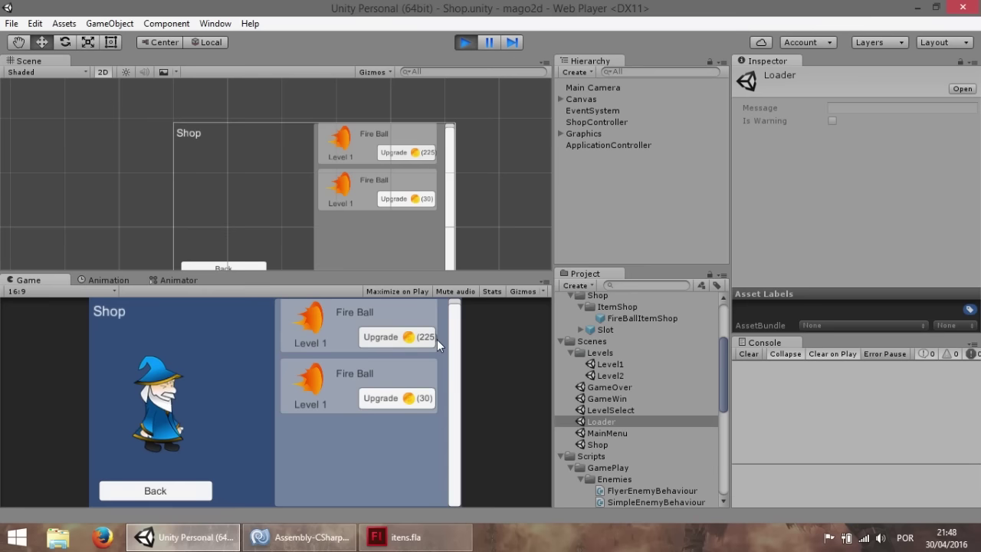
Step: Upgrade the first Fire Ball once more, stop Play, and return to SlotShopBehaviour.cs
left_click(417, 338)
left_click(466, 42)
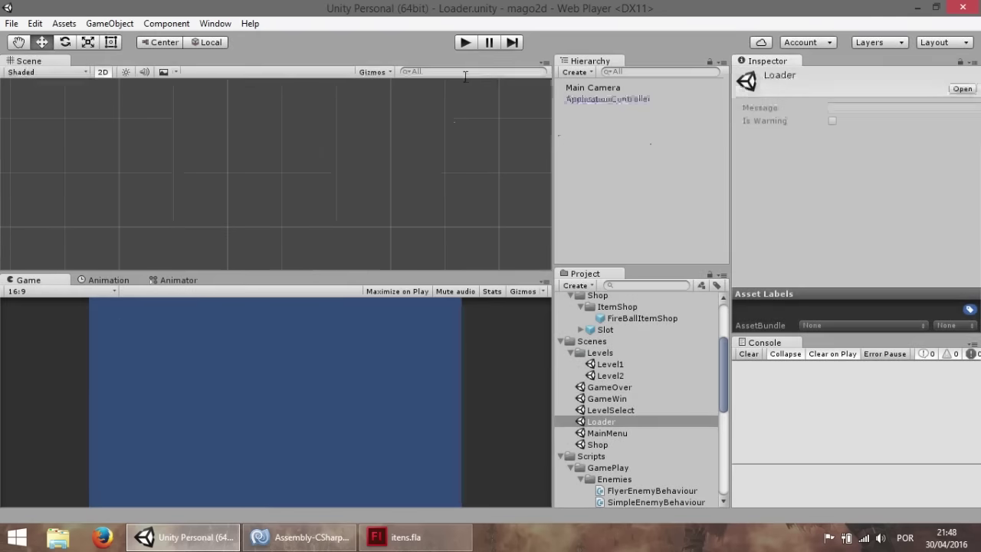
left_click(318, 538)
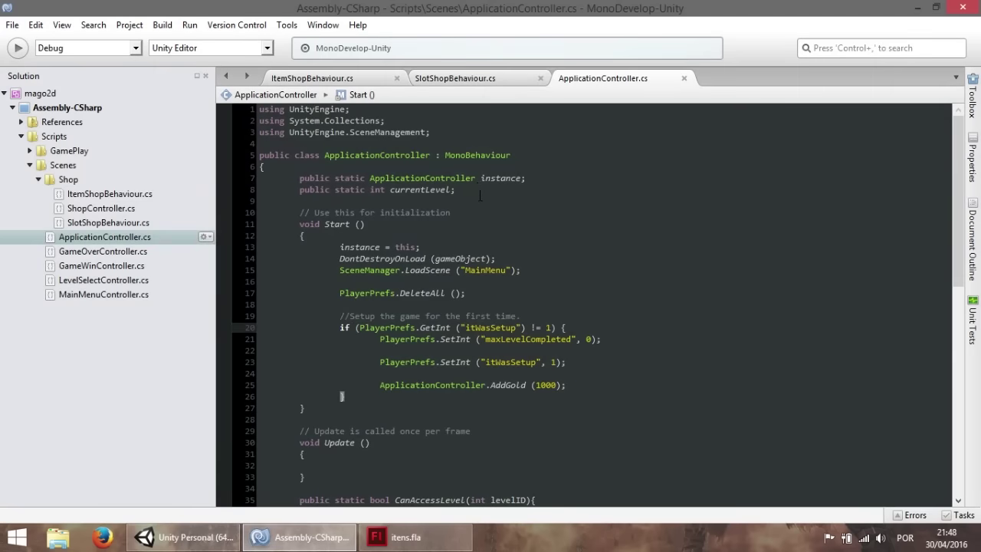
left_click(459, 78)
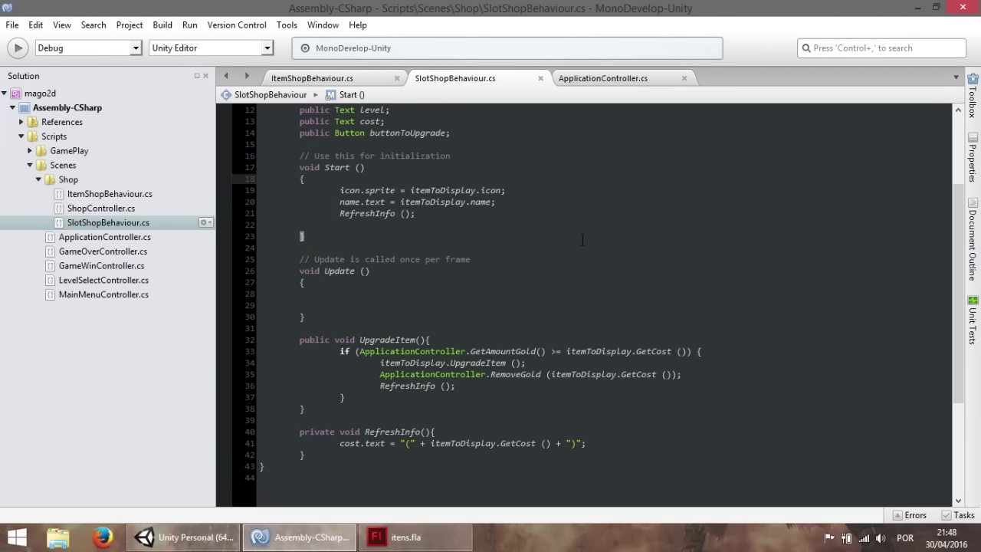
Step: Start a new RefreshInfo line after the cost line reading level.text = "Level " +
scroll(581, 249, "down", 3)
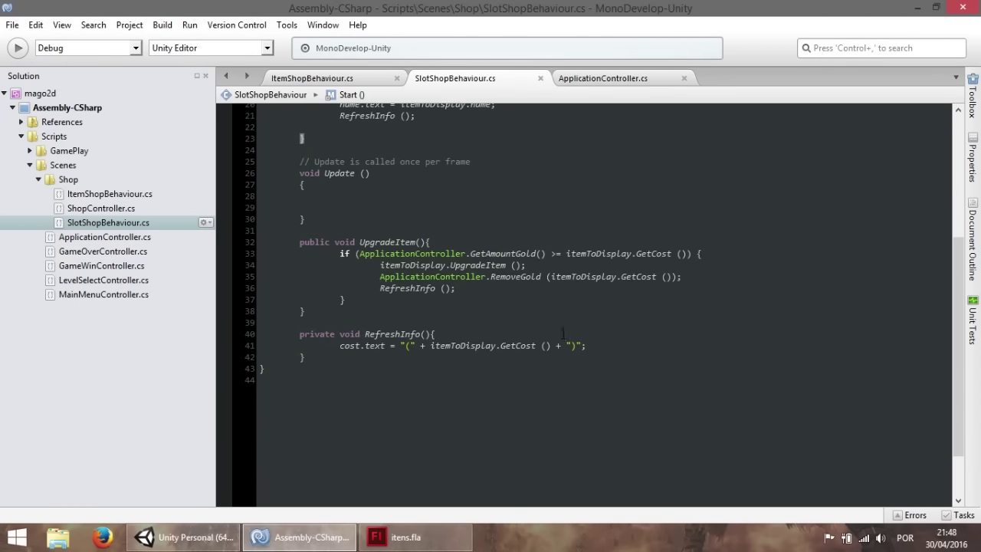
left_click(632, 349)
key("Return")
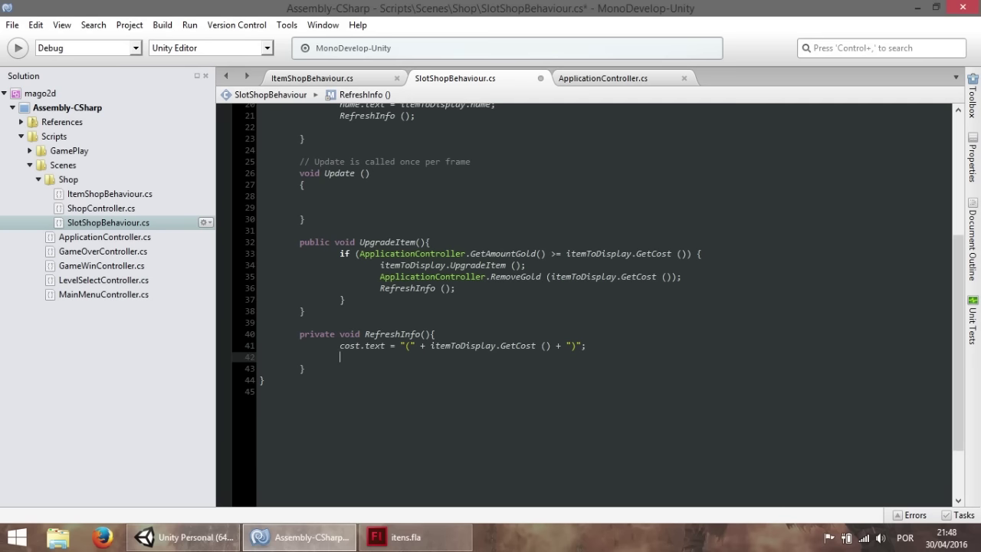
scroll(613, 333, "up", 5)
double_click(374, 207)
key("ctrl+c")
scroll(384, 307, "down", 4)
left_click(402, 405)
key("ctrl+v")
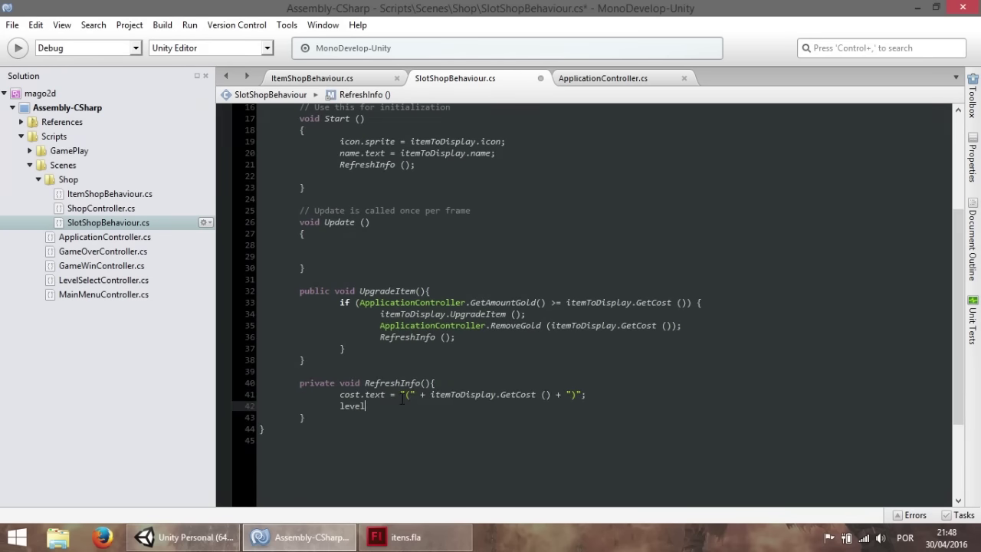
type(".")
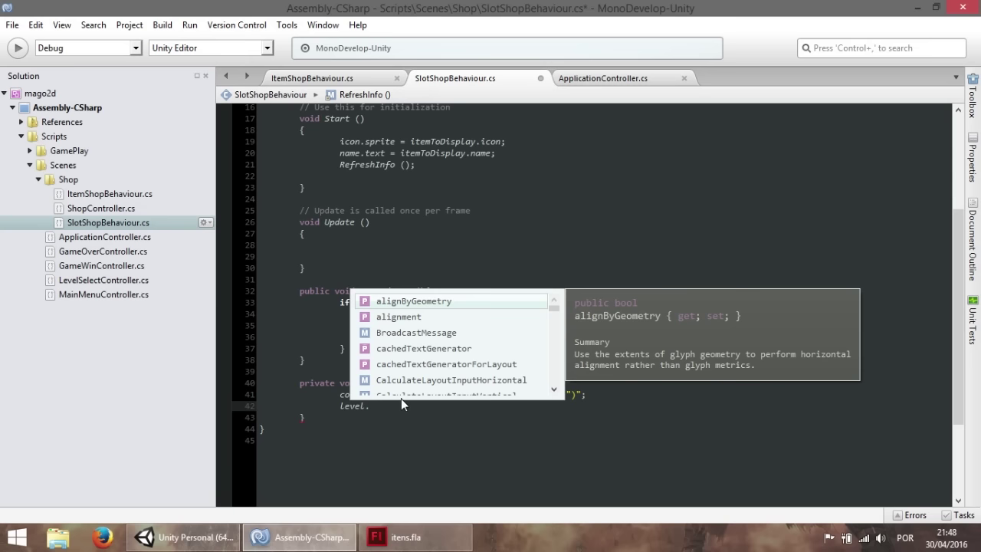
type("te")
key("Return")
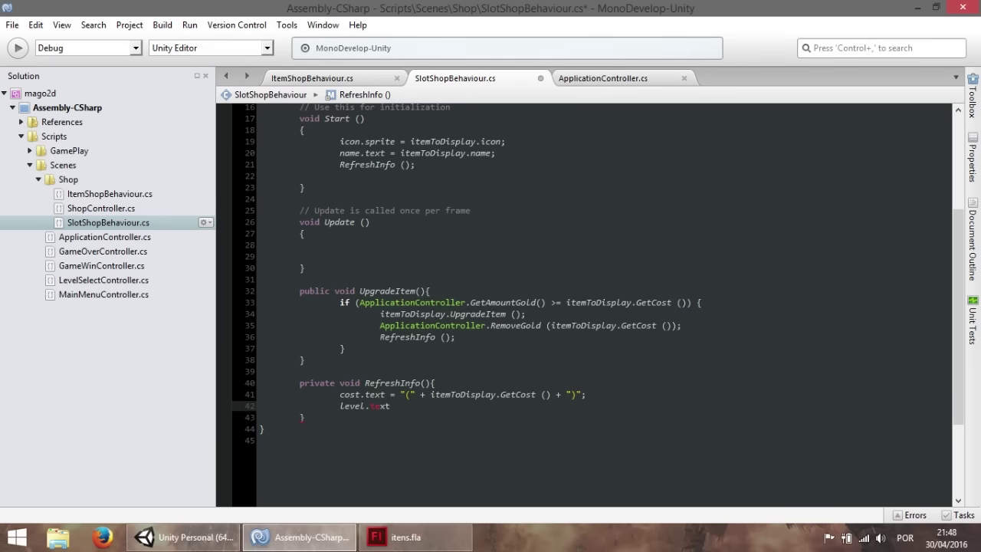
type("\"")
type("Level")
type(" \" +")
Step: Finish the line with itemToDisplay.GetLevel (); and save SlotShopBehaviour.cs
double_click(463, 394)
key("ctrl+c")
left_click(461, 406)
key("ctrl+v")
type(".GetL")
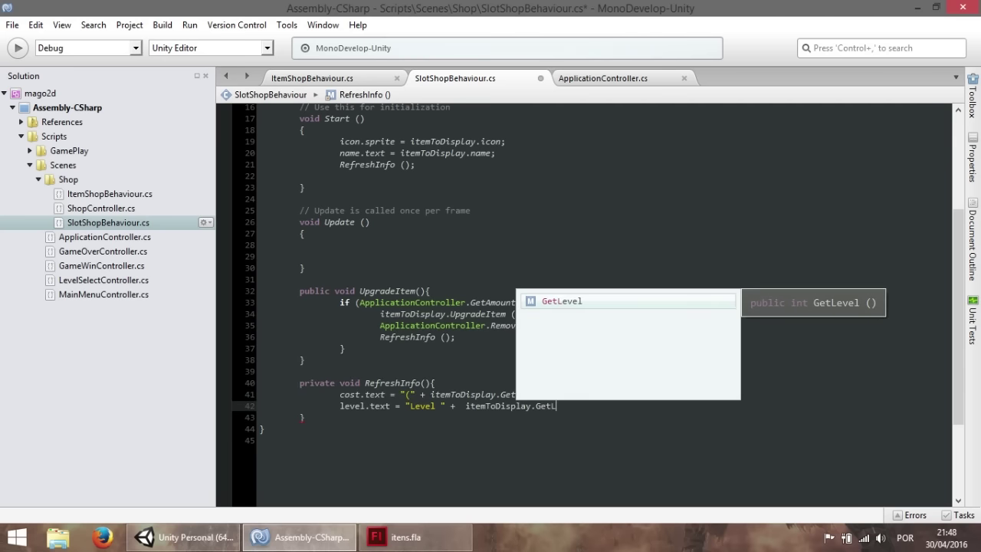
type("evel ();")
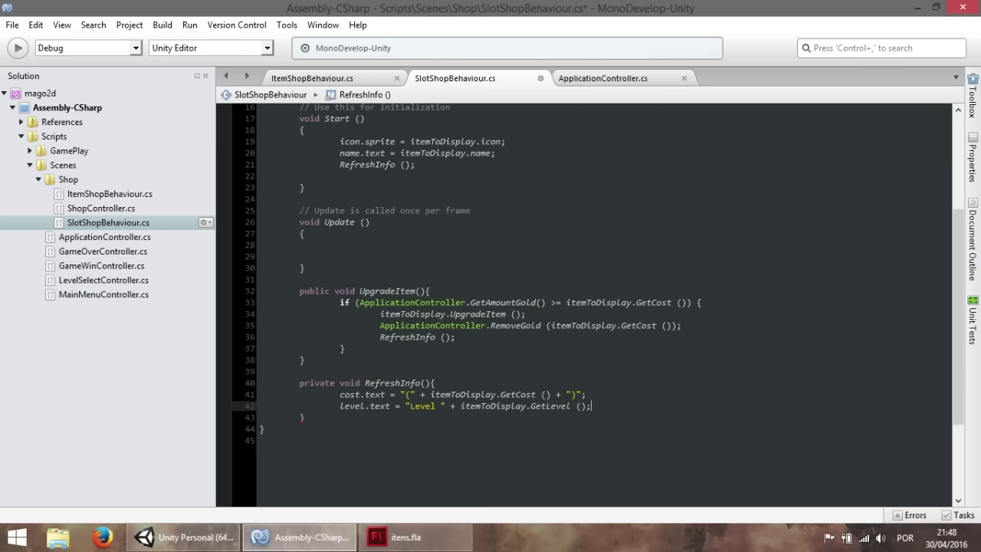
key("ctrl+s")
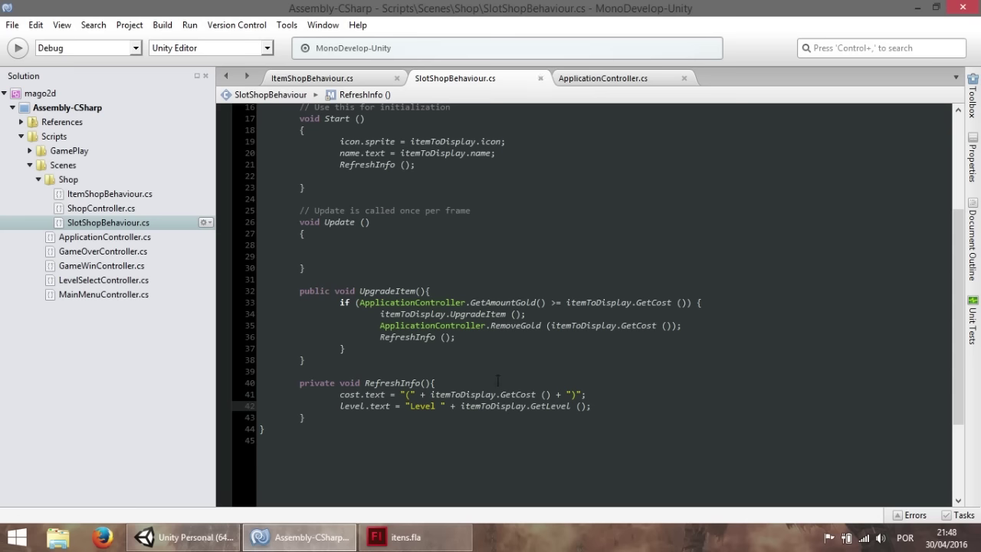
Step: Back in Unity, start Play mode and open the shop screen
left_click(184, 538)
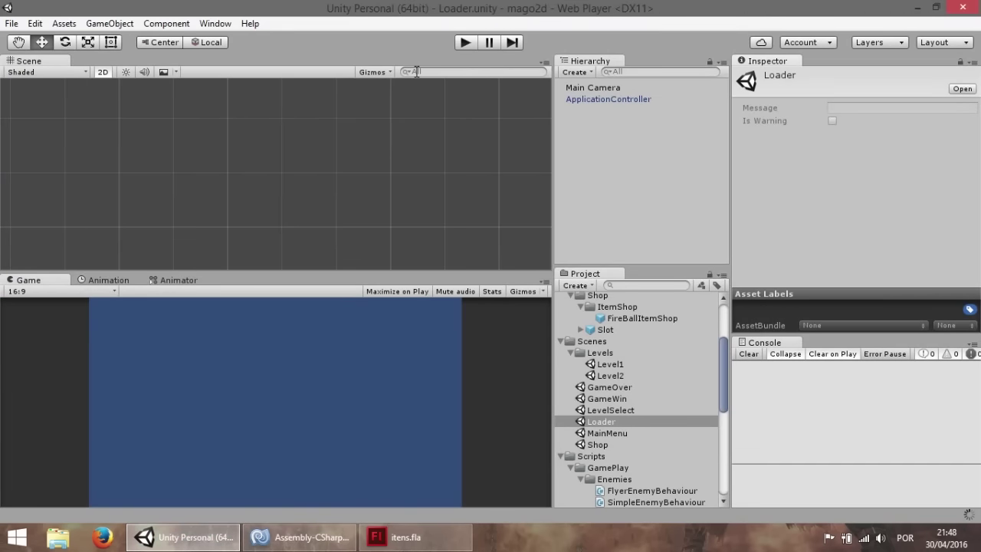
left_click(466, 42)
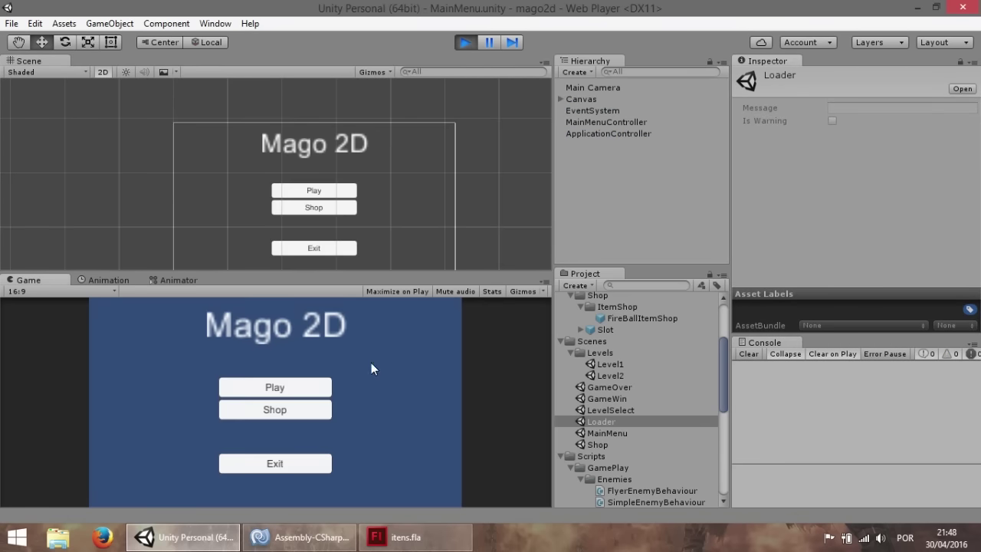
left_click(286, 410)
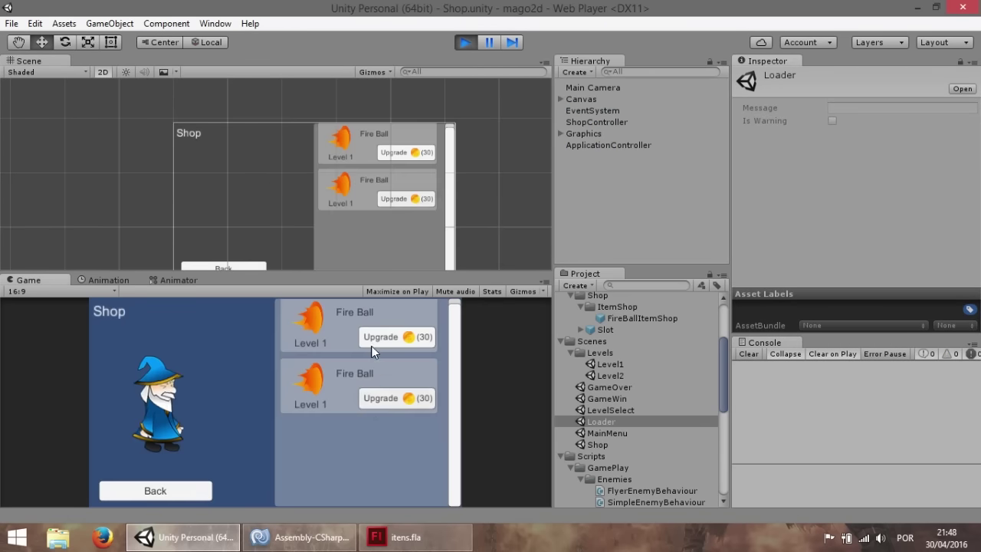
left_click_drag(333, 362, 332, 439)
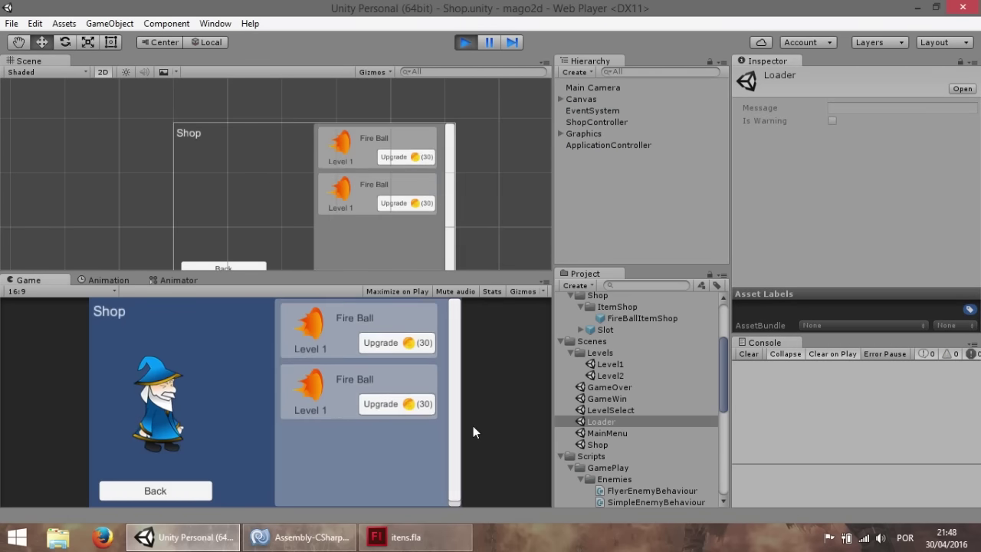
Step: Check the PlayerPrefs.DeleteAll statement in ApplicationController.cs, then return to the running game
left_click(322, 537)
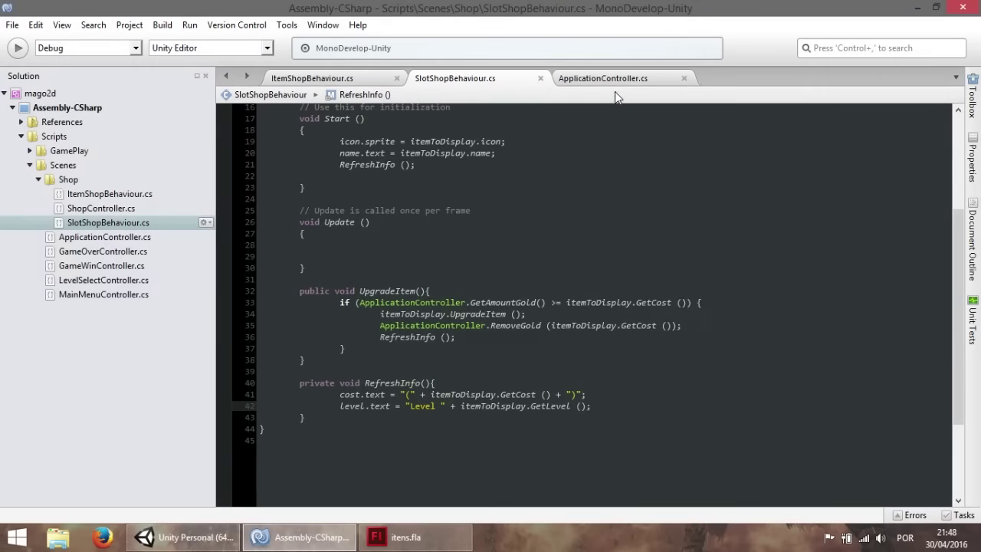
left_click(620, 97)
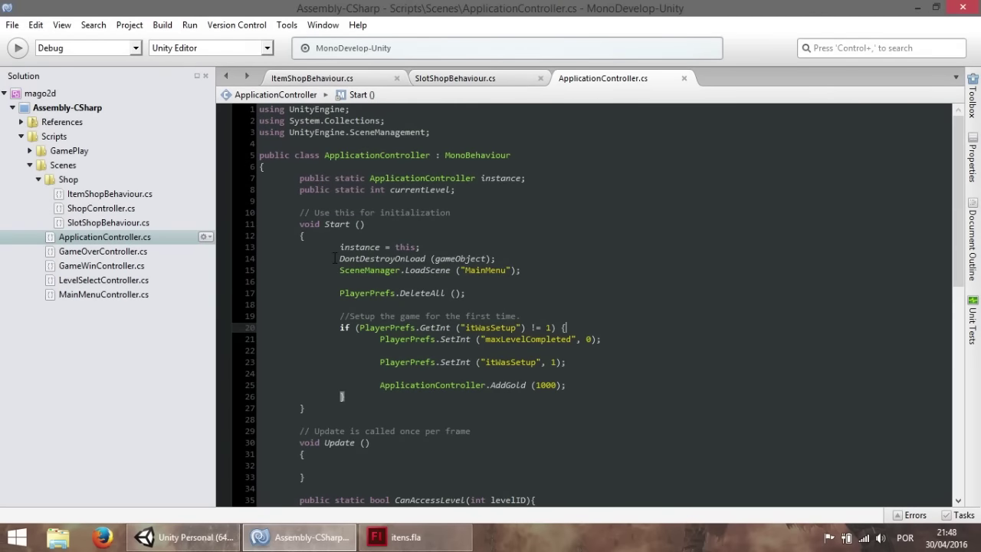
left_click_drag(328, 286, 583, 305)
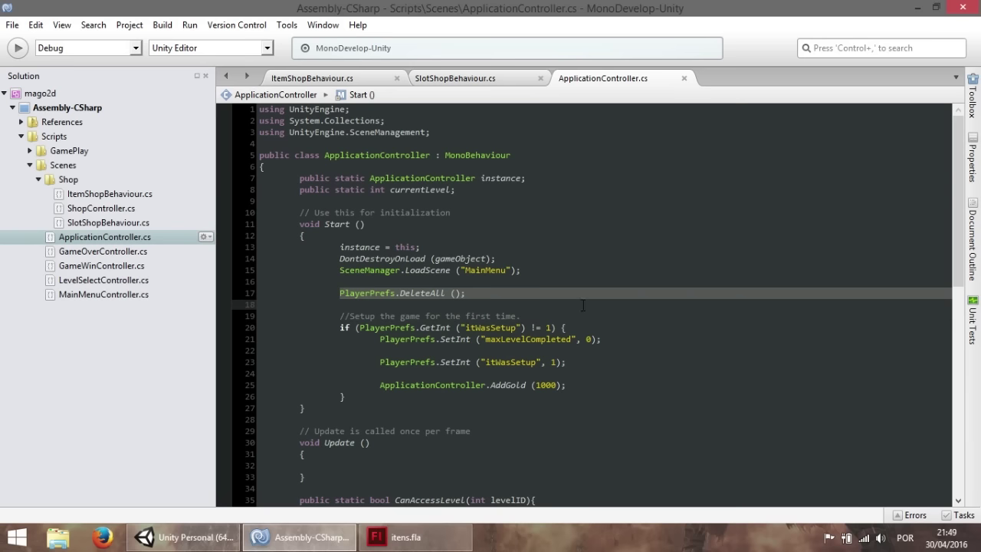
left_click_drag(497, 296, 491, 293)
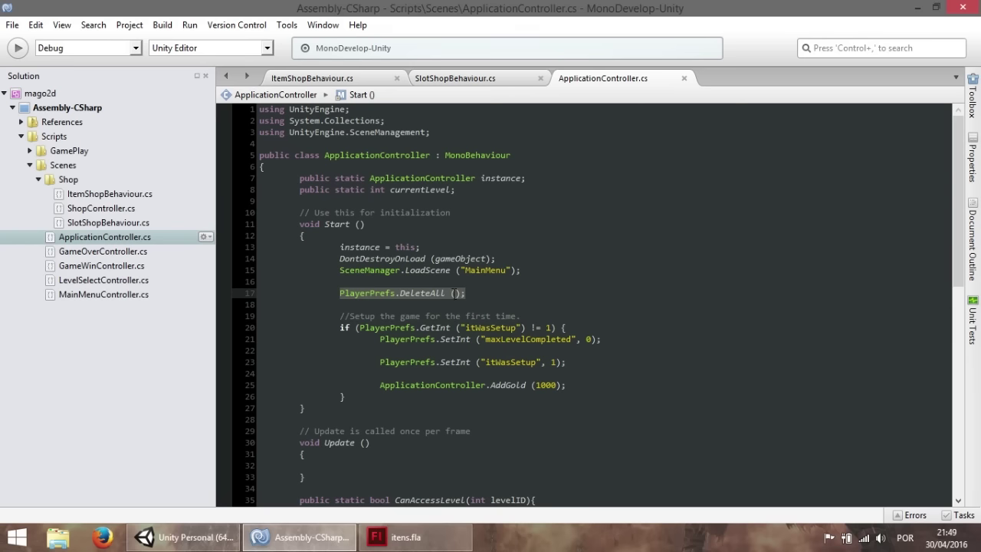
left_click(184, 536)
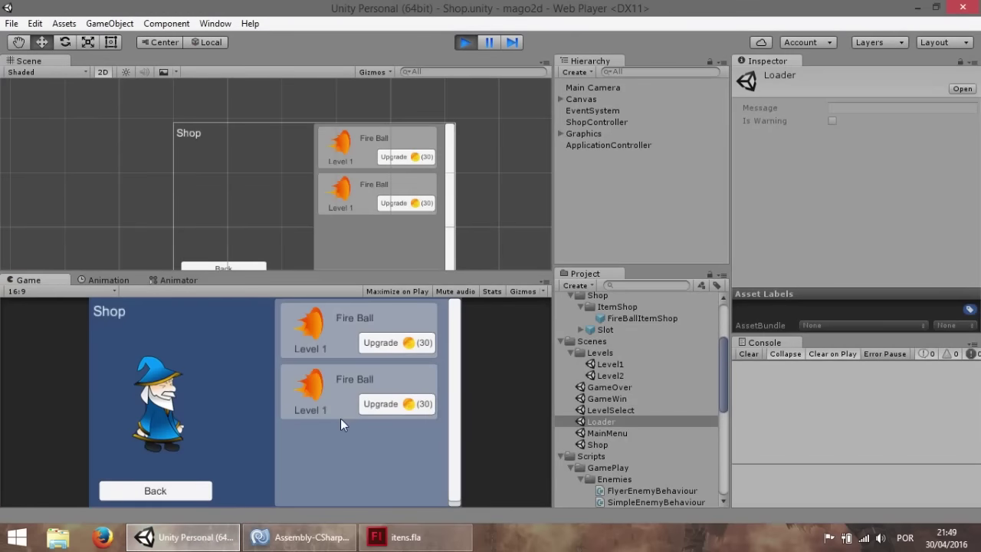
Step: Upgrade the first Fire Ball from Level 1 up to Level 6, costing 270
left_click(399, 337)
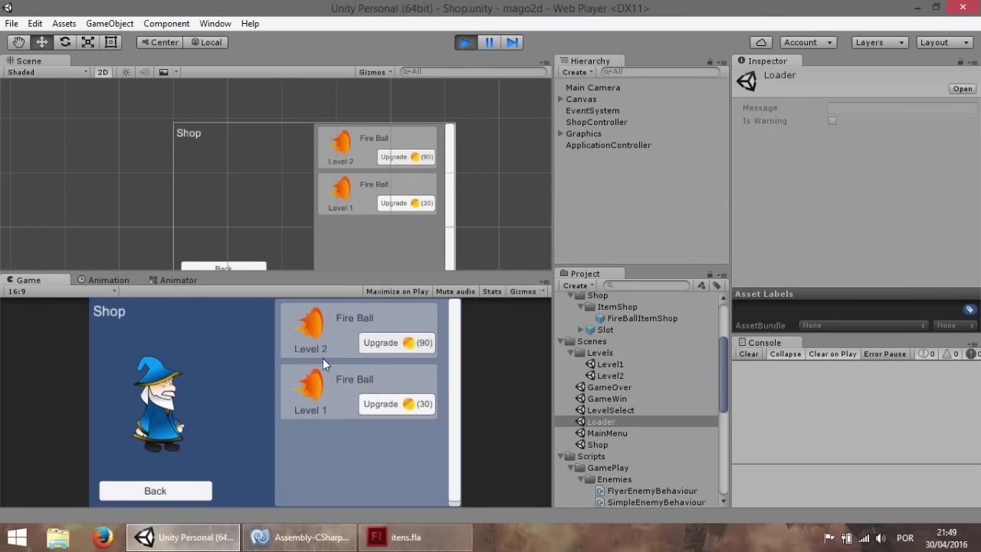
left_click(390, 345)
left_click(391, 346)
left_click(392, 347)
left_click(393, 343)
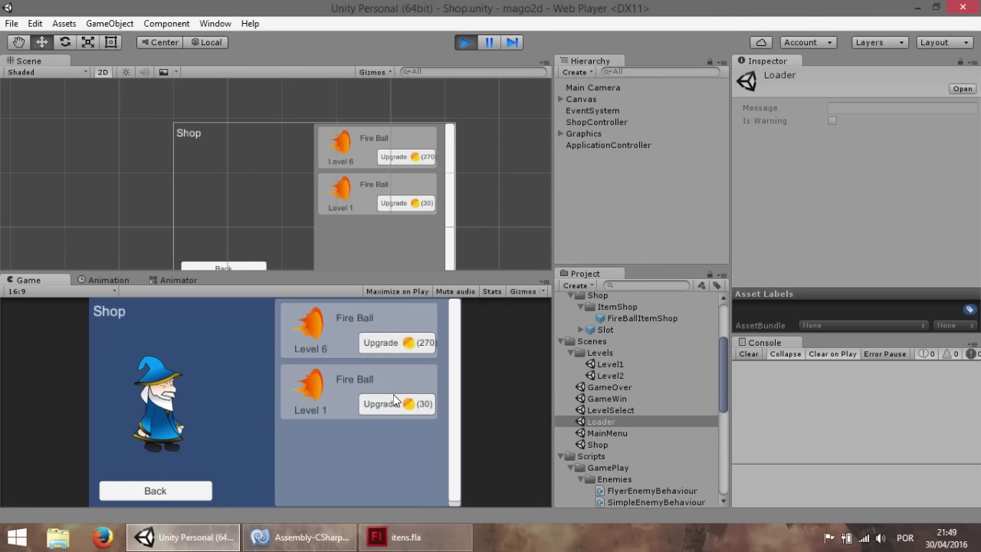
Step: Test further upgrades on the maxed first Fire Ball and the second Fire Ball at Level 1
left_click(377, 342)
left_click(378, 346)
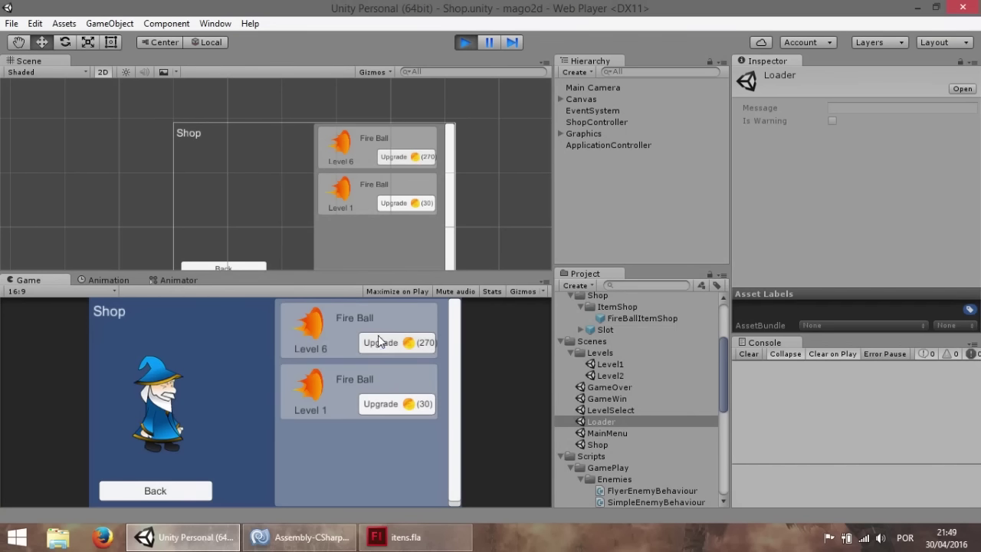
left_click(403, 343)
left_click(384, 404)
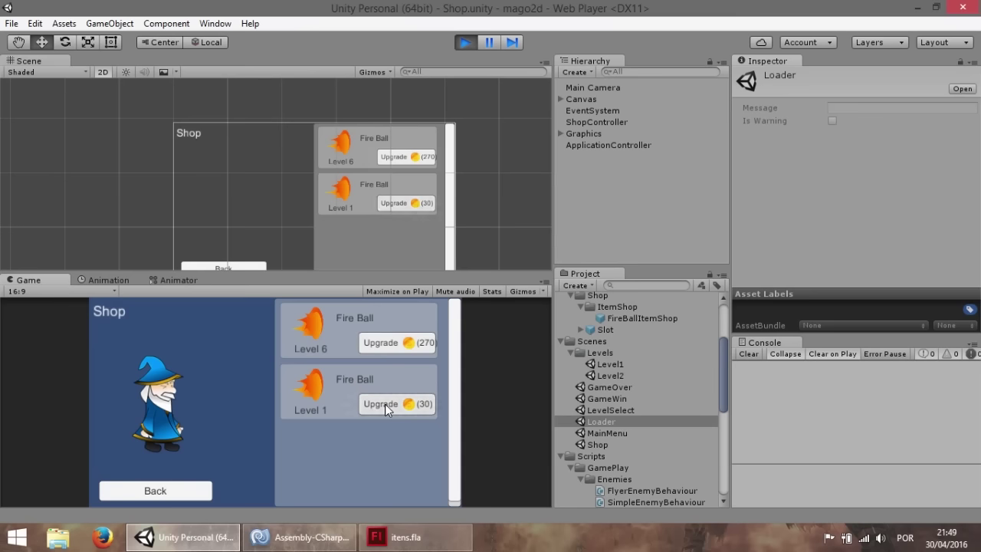
left_click(397, 410)
left_click(386, 348)
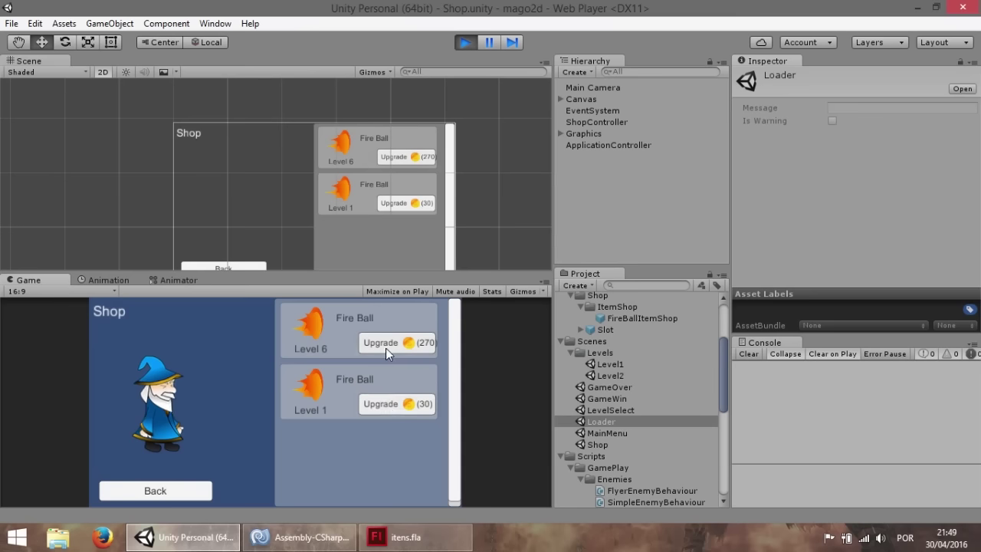
Step: Stop Play, deselect DeleteAll, view SlotShopBehaviour.cs, and minimize MonoDevelop back to Unity
left_click(467, 41)
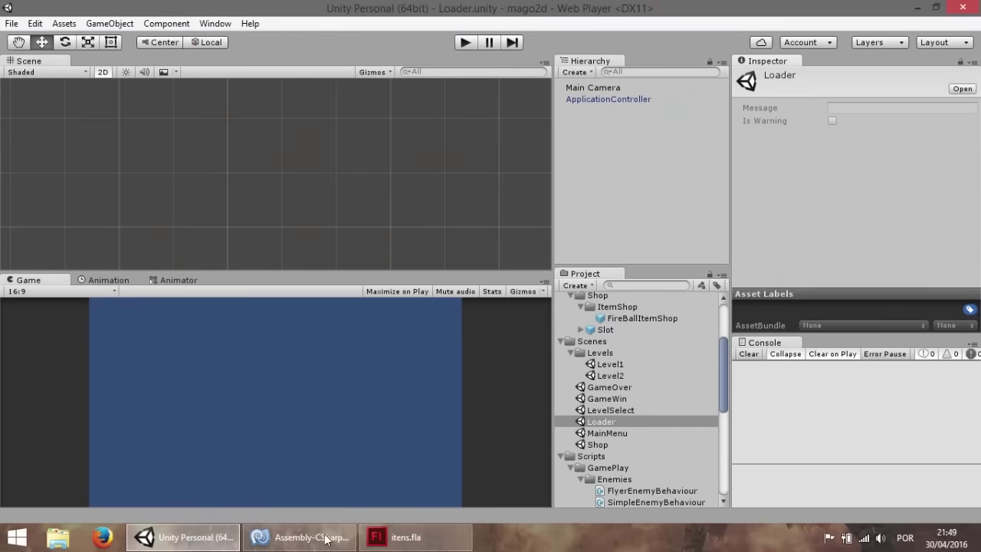
left_click(301, 536)
left_click(487, 296)
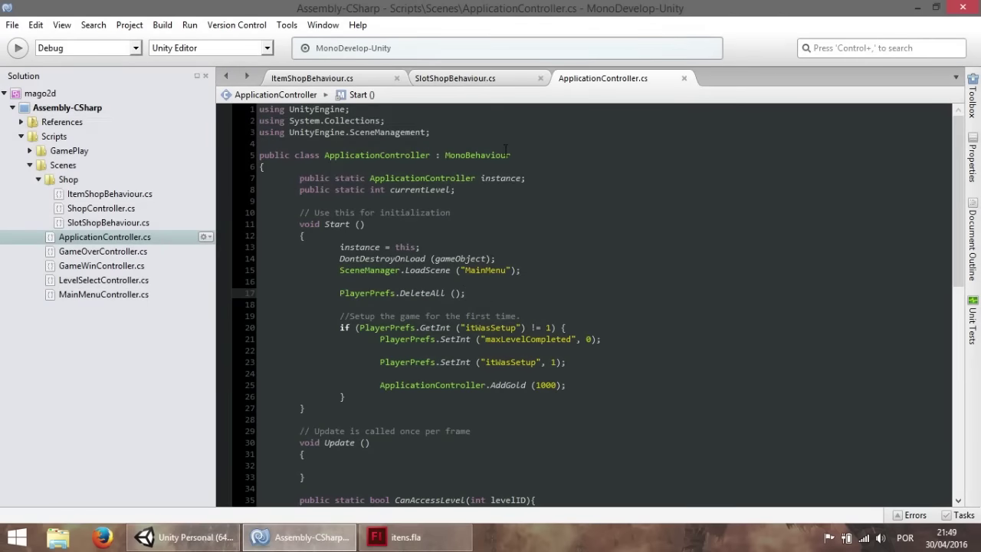
left_click(460, 79)
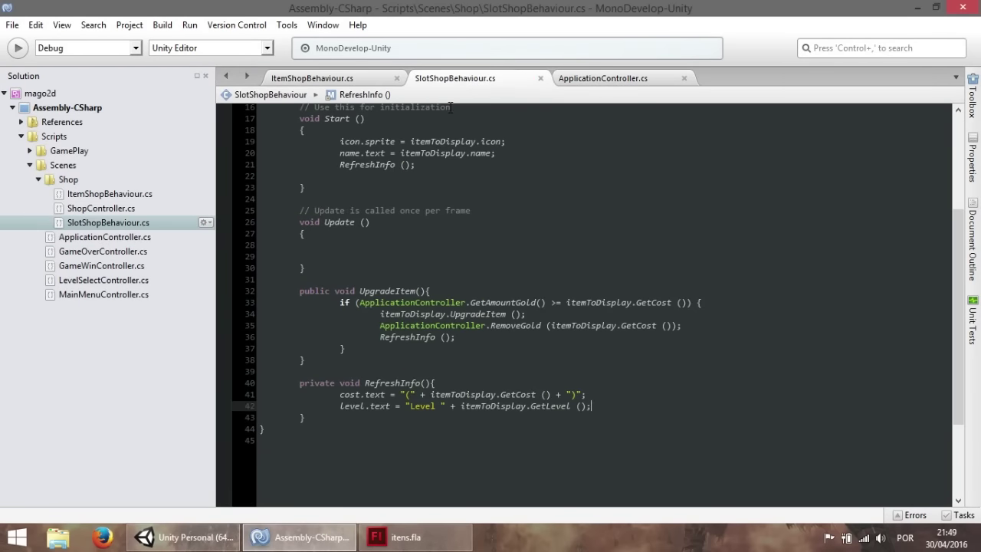
left_click(318, 538)
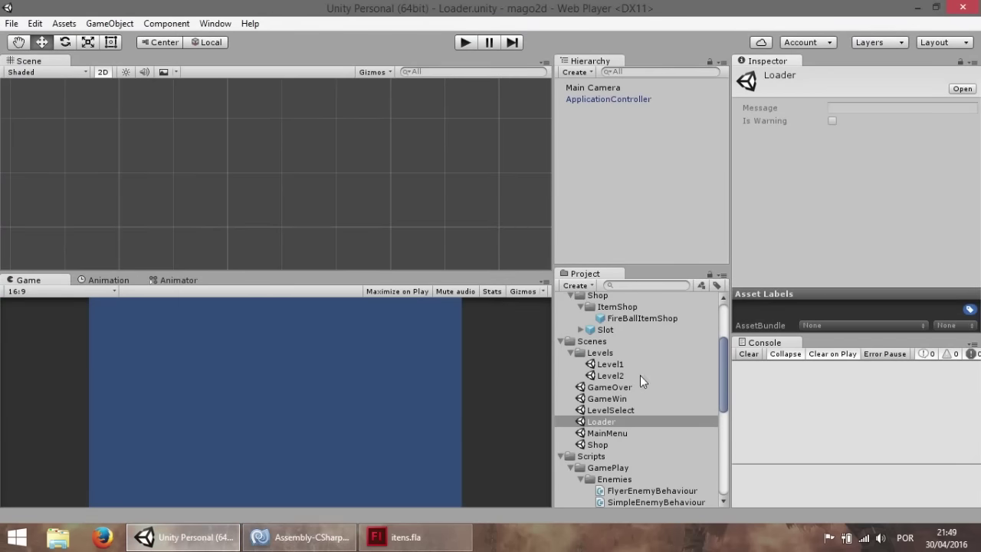
Step: Open the Shop scene and inspect Graphics, ShopController and the expanded Canvas
double_click(613, 444)
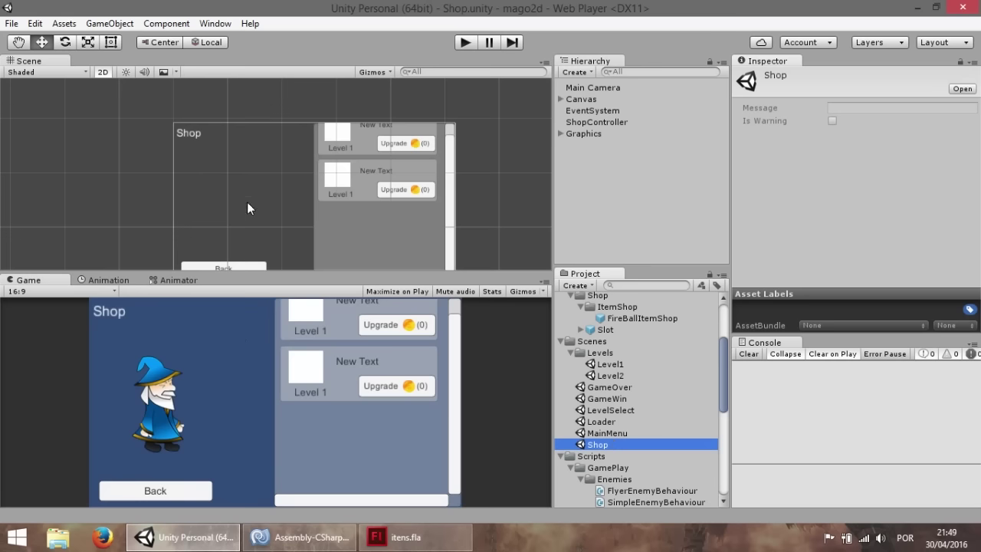
left_click(606, 157)
left_click(597, 135)
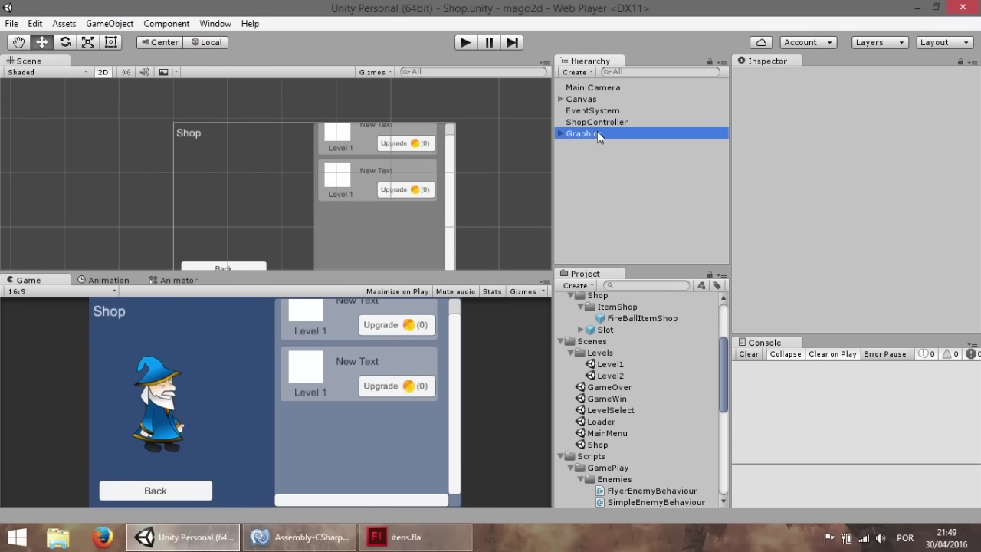
left_click(596, 122)
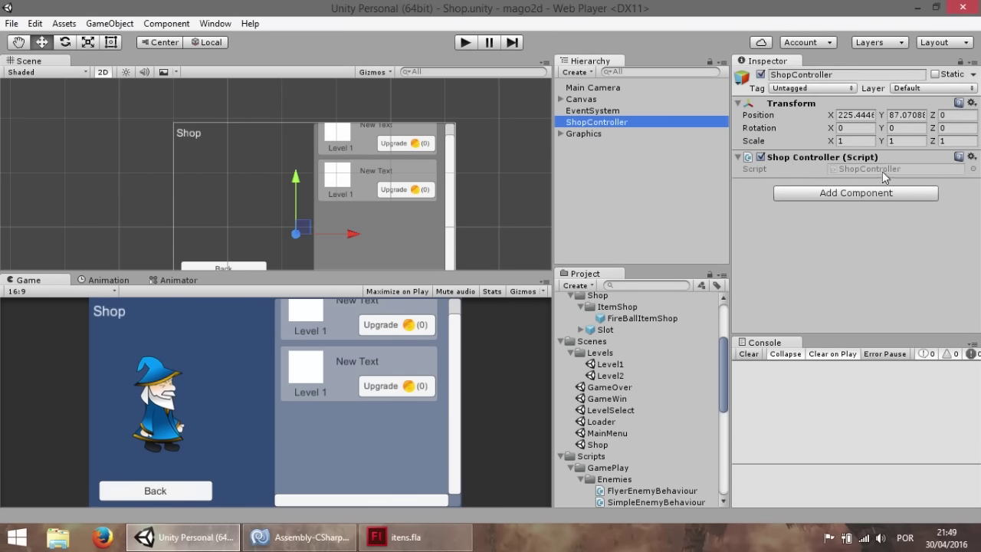
left_click(571, 100)
left_click(564, 101)
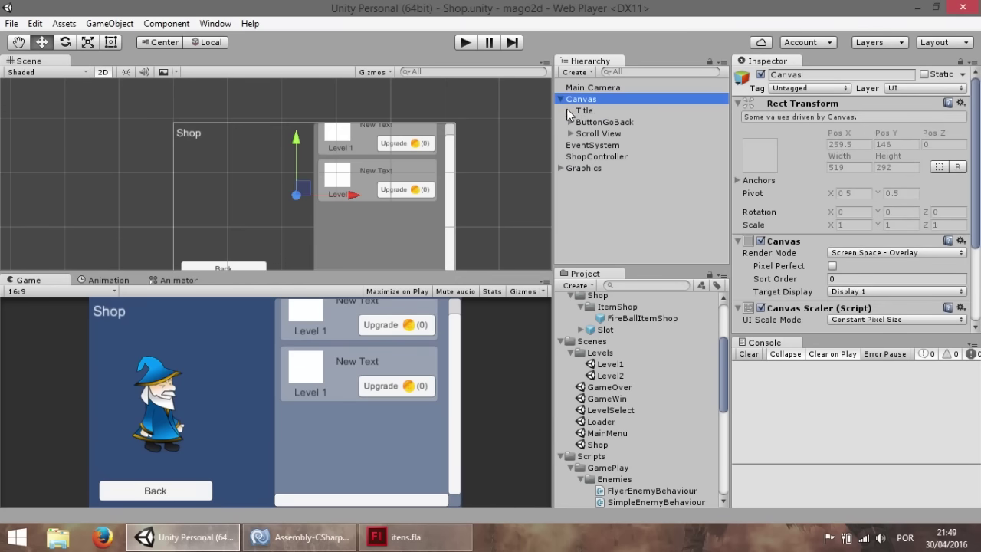
Step: Duplicate the Title text, undo the duplicate, and open the Level1 scene
left_click(590, 110)
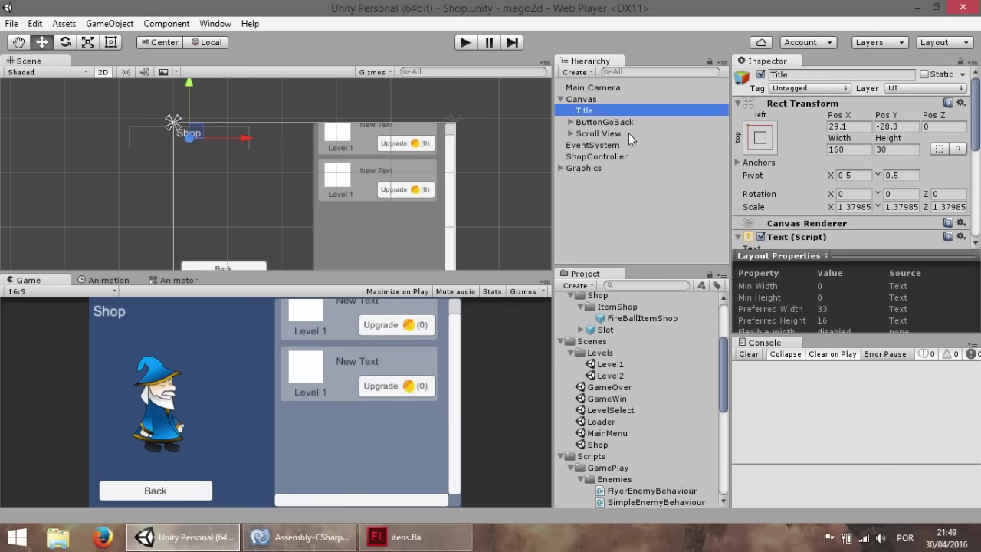
key("ctrl+d")
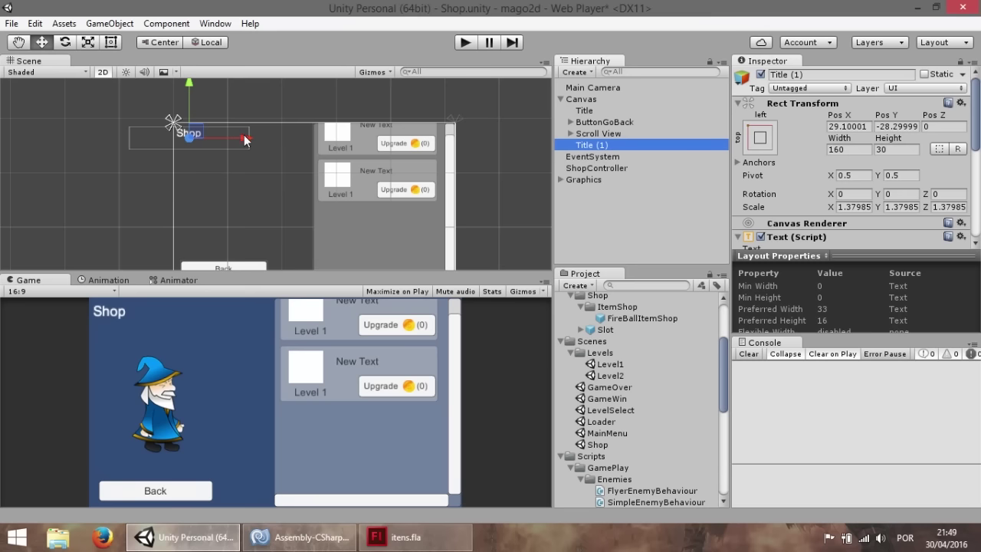
key("ctrl+z")
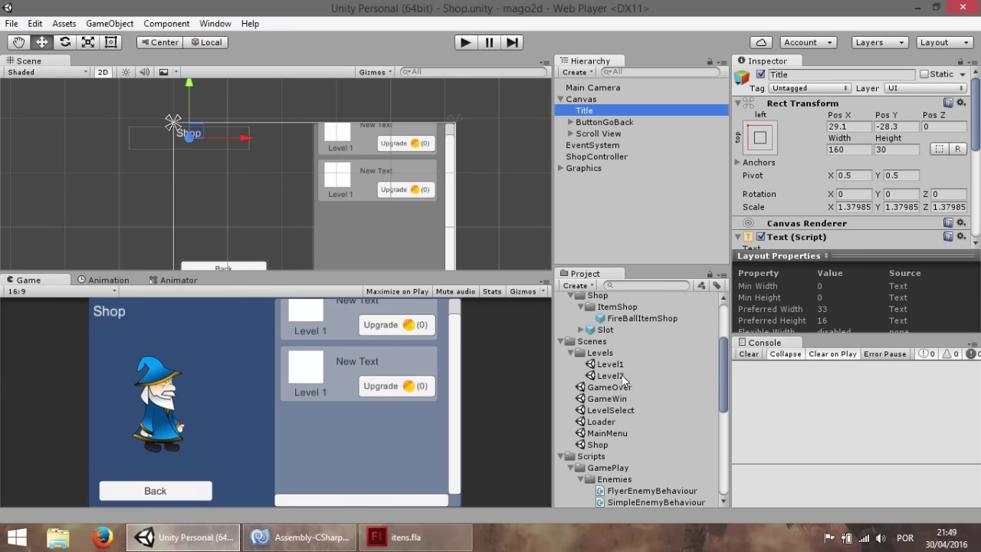
double_click(617, 365)
Step: Bring the Gold group from Level1's UI into the Shop scene, parented under Canvas
left_click(560, 169)
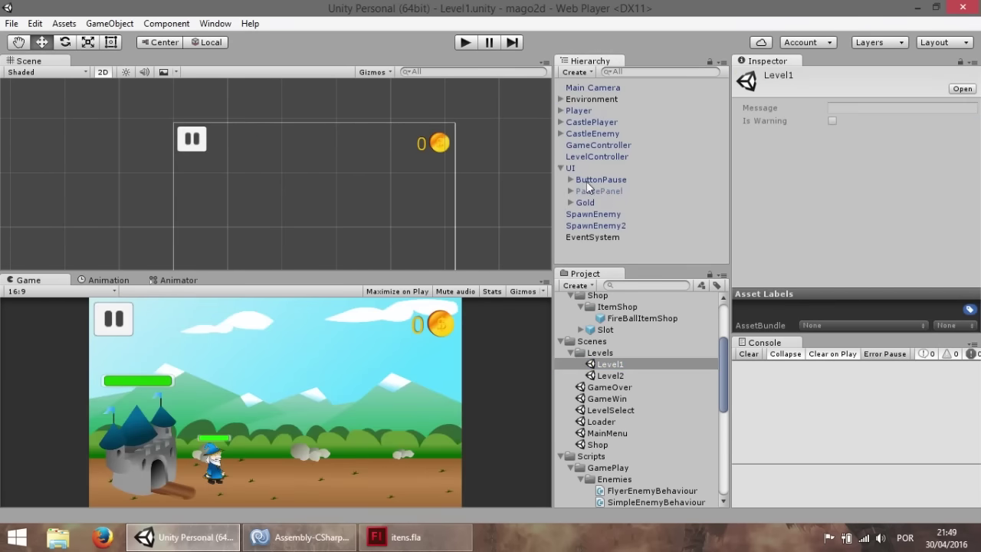
left_click(571, 202)
left_click(586, 202)
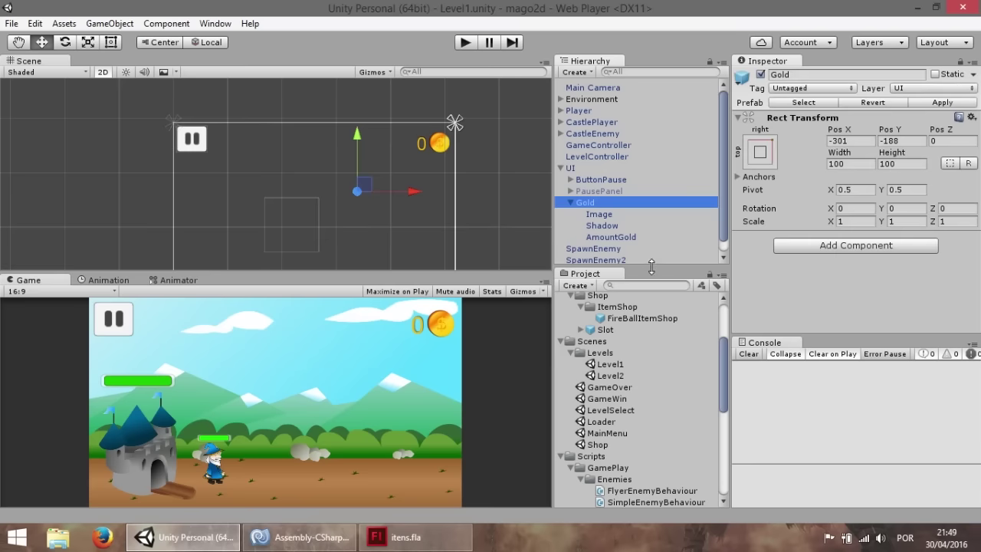
double_click(614, 445)
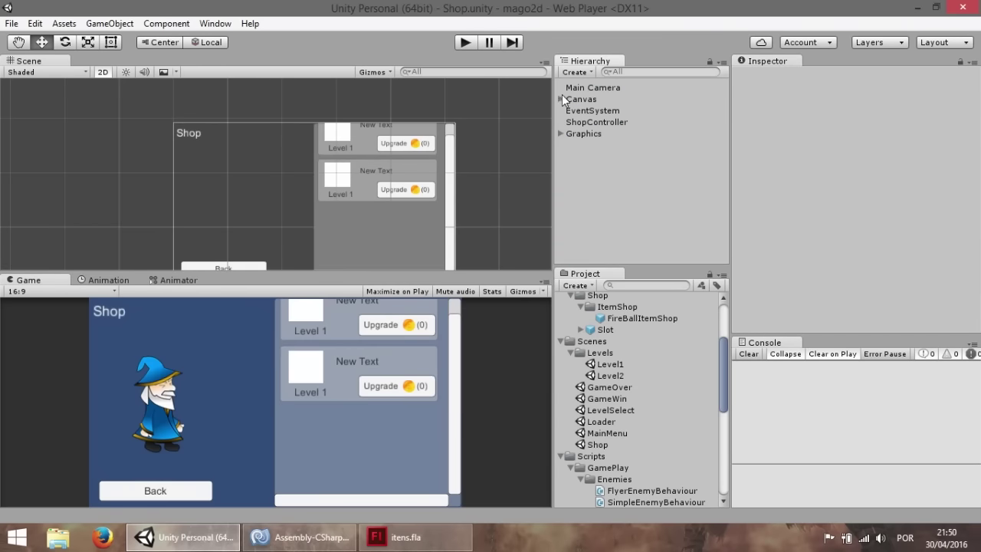
left_click(562, 99)
key("ctrl+v")
mouse_move(579, 180)
left_mouse_down()
mouse_move(612, 140)
mouse_move(592, 99)
left_mouse_up()
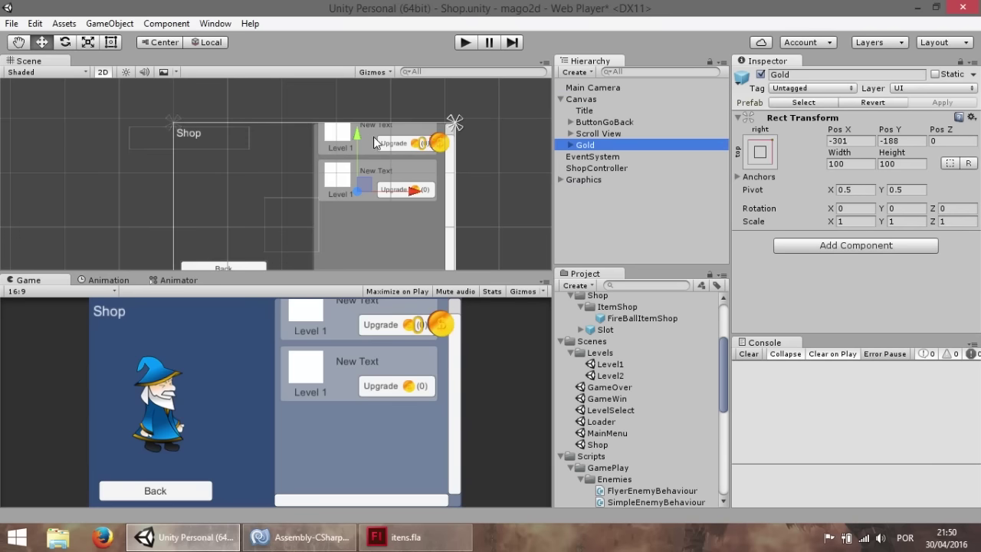
Step: Place the Gold counter beside the Shop title
left_click_drag(371, 188, 159, 184)
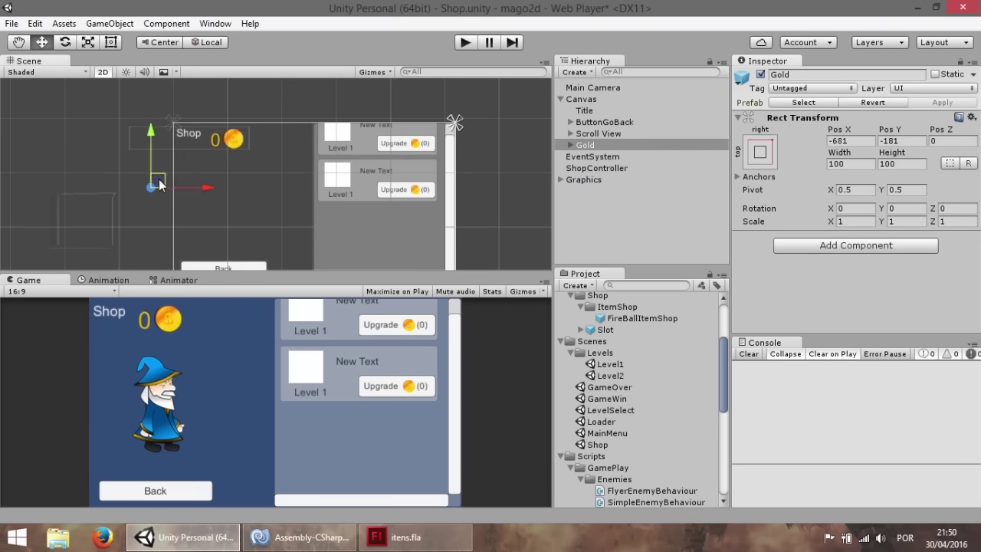
left_click_drag(160, 184, 129, 200)
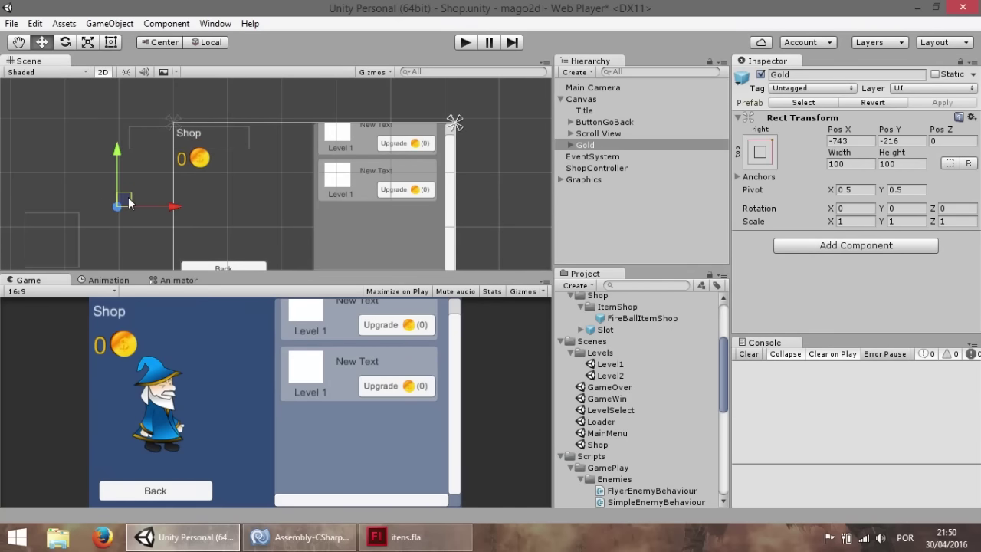
mouse_move(129, 198)
left_mouse_down()
mouse_move(159, 175)
mouse_move(144, 177)
left_mouse_up()
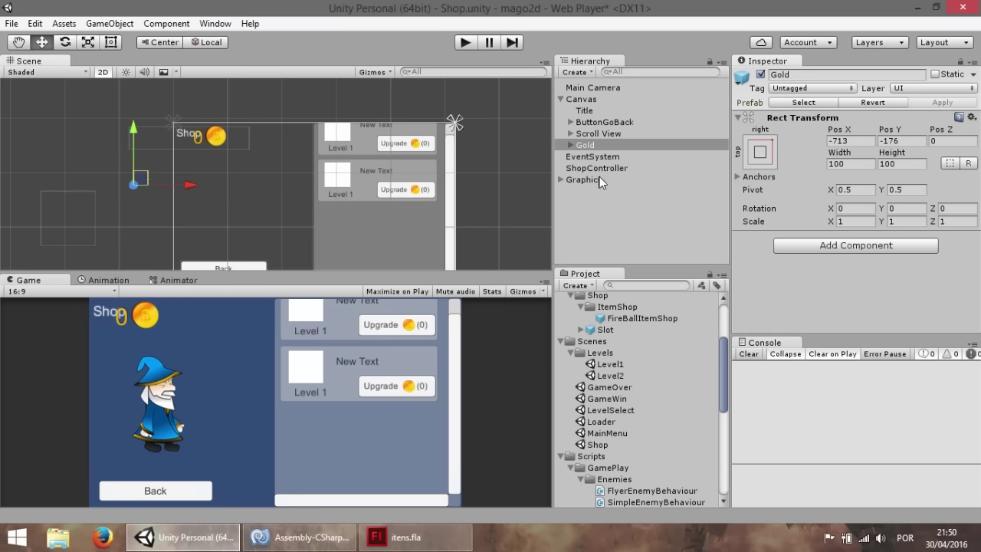
Step: Left-align the gold amount 0 and position it just right of the coin
left_click(570, 145)
left_click(608, 157)
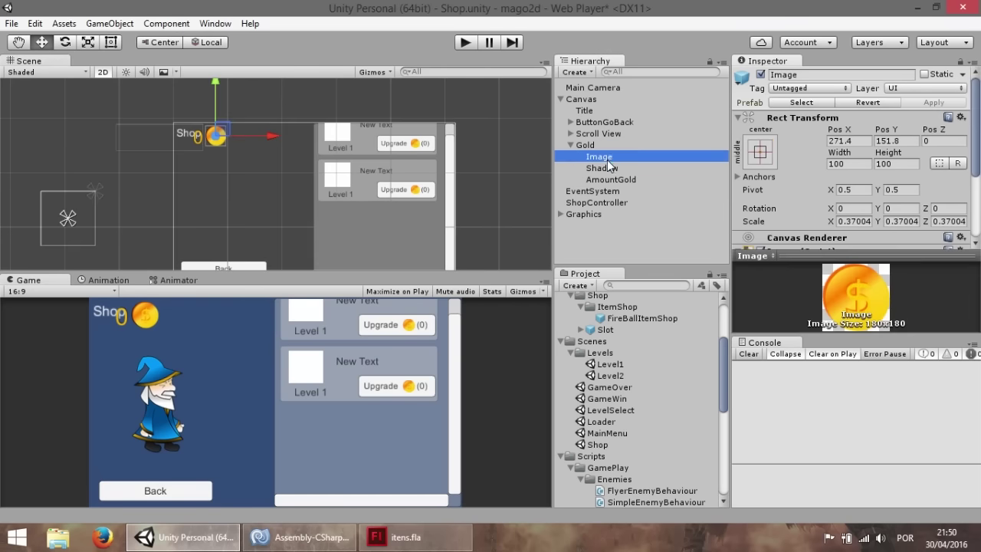
left_click(617, 179)
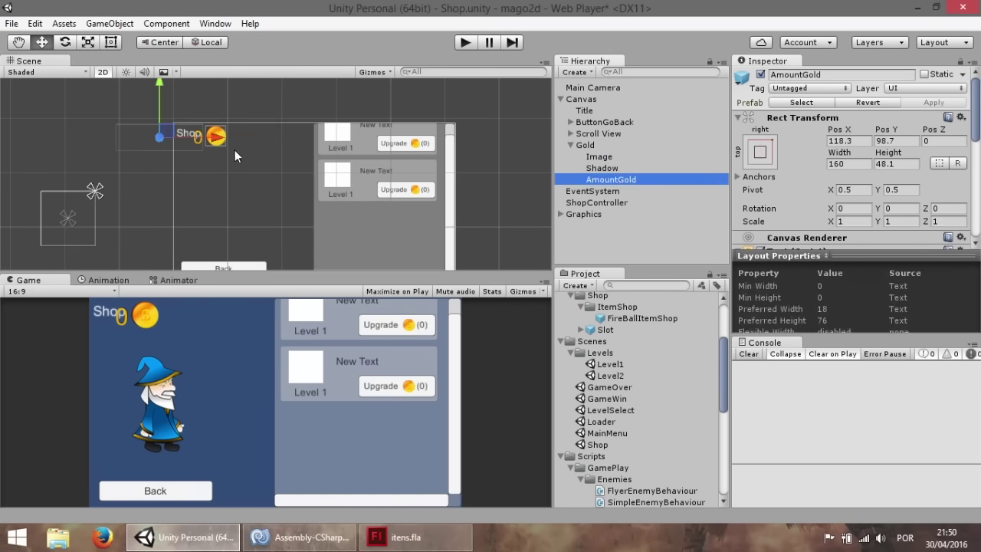
left_click_drag(224, 138, 318, 142)
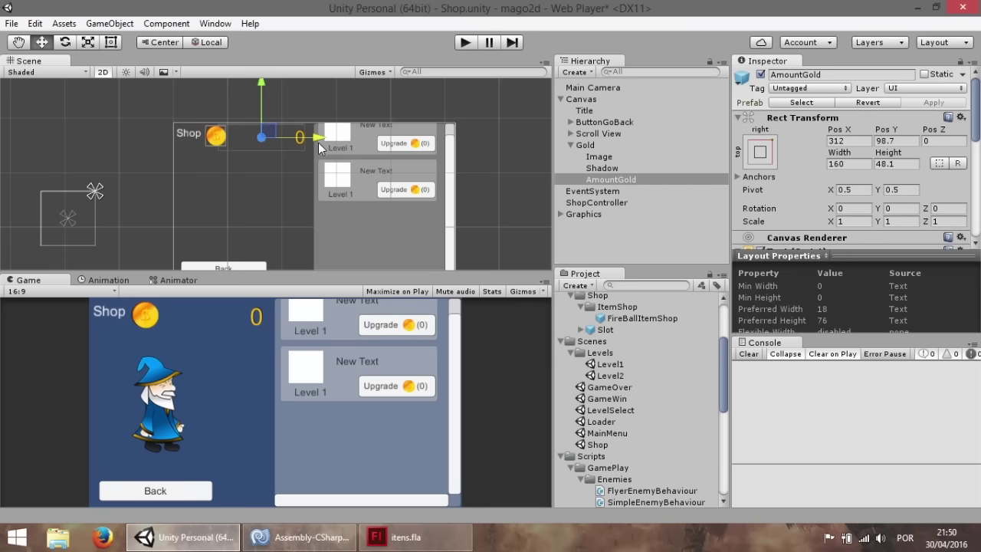
scroll(930, 224, "down", 3)
scroll(881, 200, "down", 3)
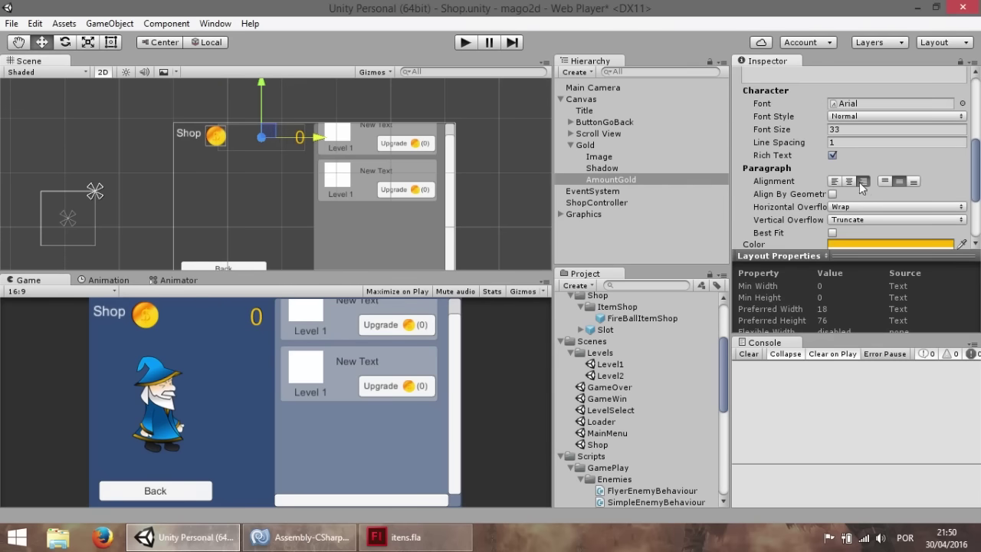
left_click(834, 181)
left_click_drag(328, 142, 332, 142)
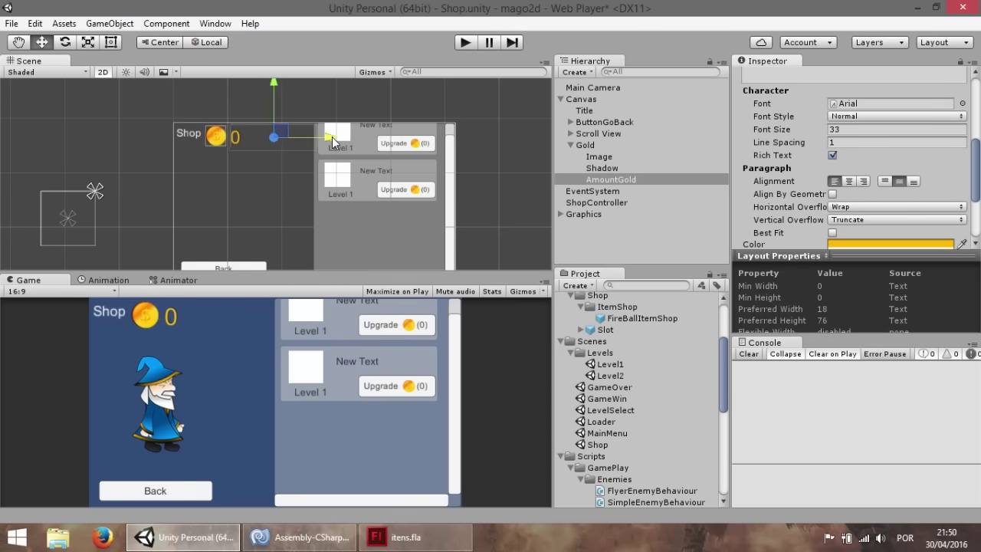
middle_click_drag(449, 166, 365, 175)
scroll(323, 174, "up", 2)
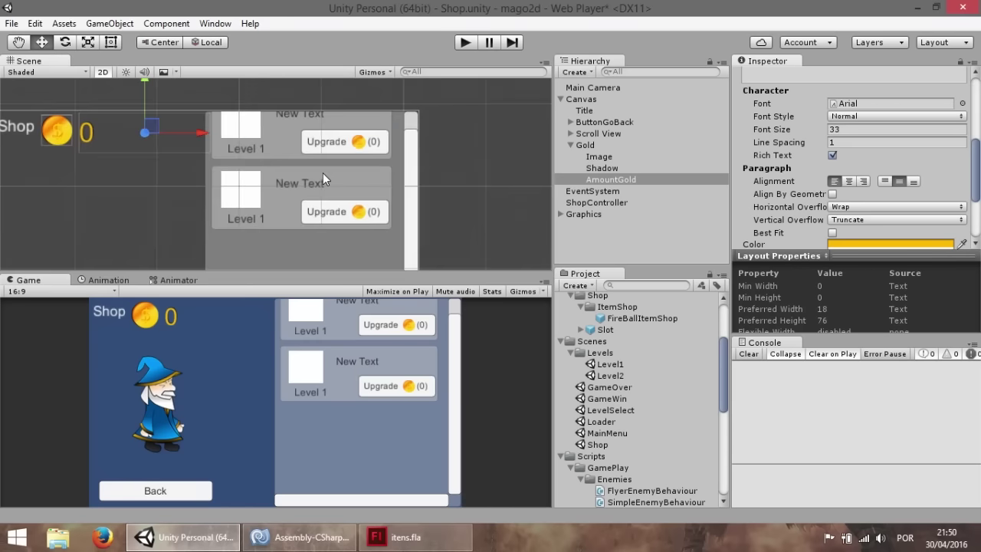
Step: Expand the first slot's ButtonUpgrade and select its Cost label
left_click(375, 145)
scroll(375, 174, "up", 1)
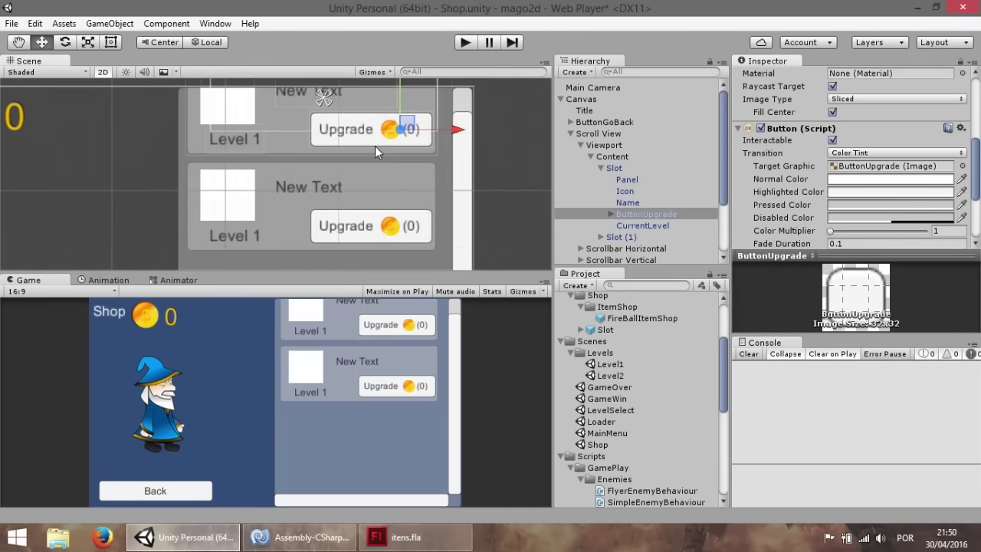
scroll(361, 136, "up", 1)
left_click(611, 215)
scroll(648, 220, "down", 2)
left_click(648, 206)
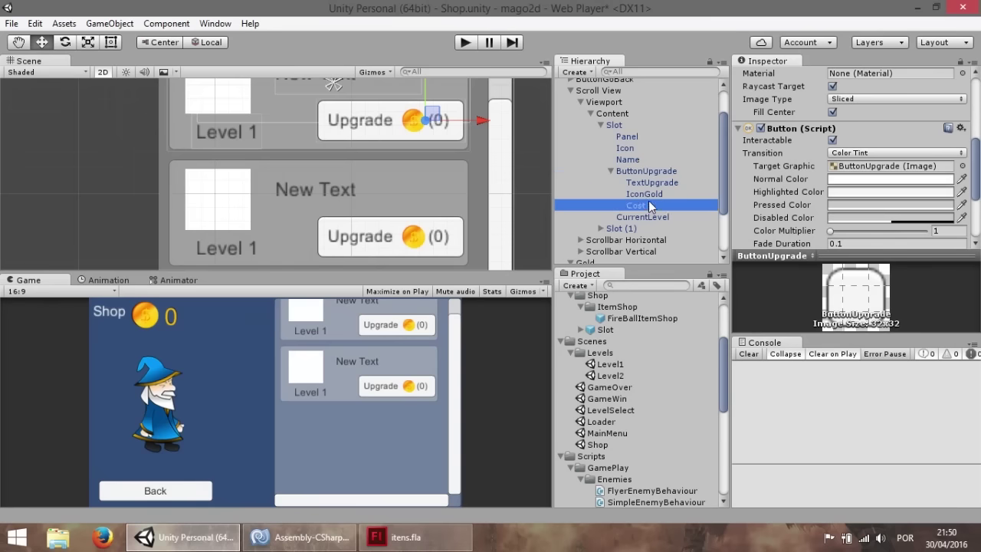
left_click(656, 194)
left_click_drag(641, 210, 648, 196)
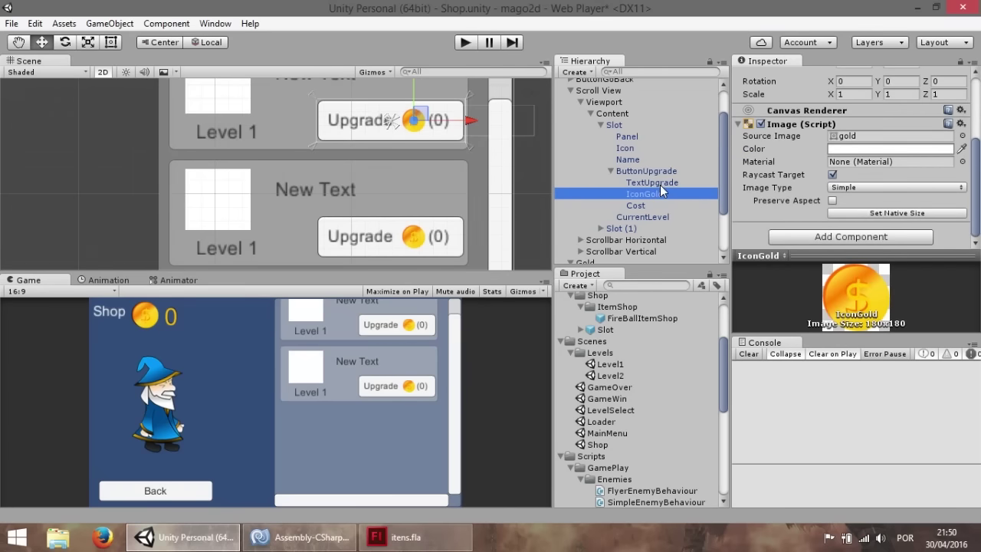
left_click(660, 184)
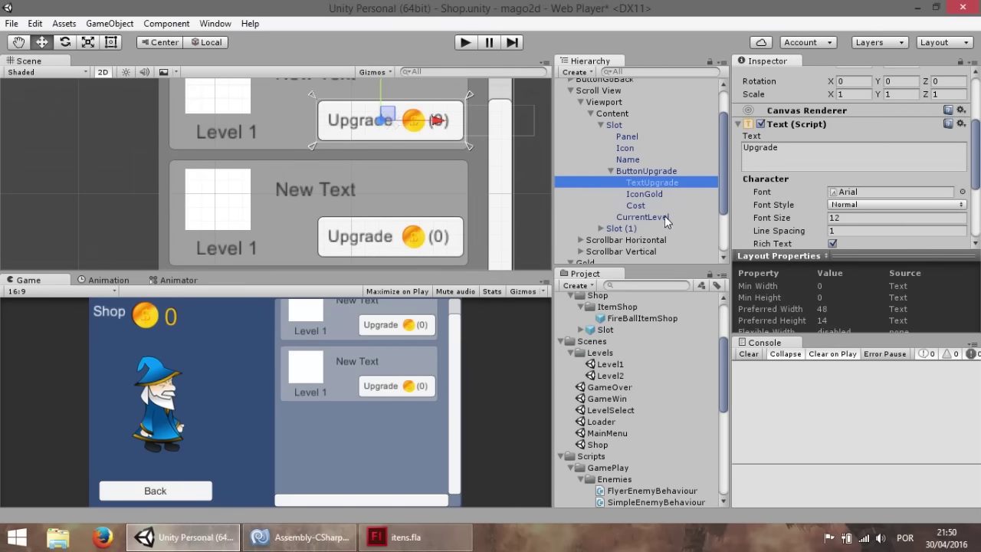
left_click(657, 203)
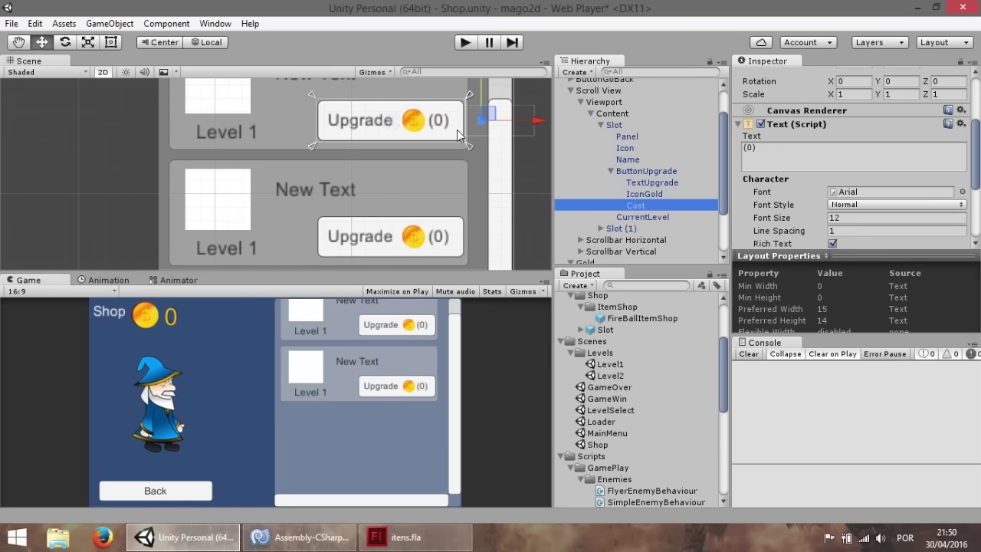
Step: Centre-align the (0) cost text and shift it left inside the button
left_click_drag(534, 127, 527, 127)
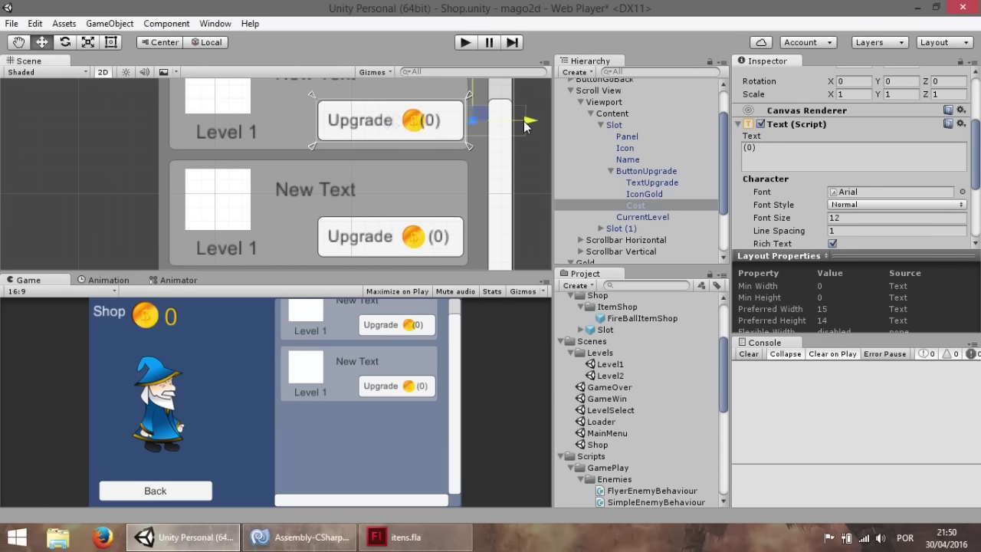
scroll(880, 196, "down", 2)
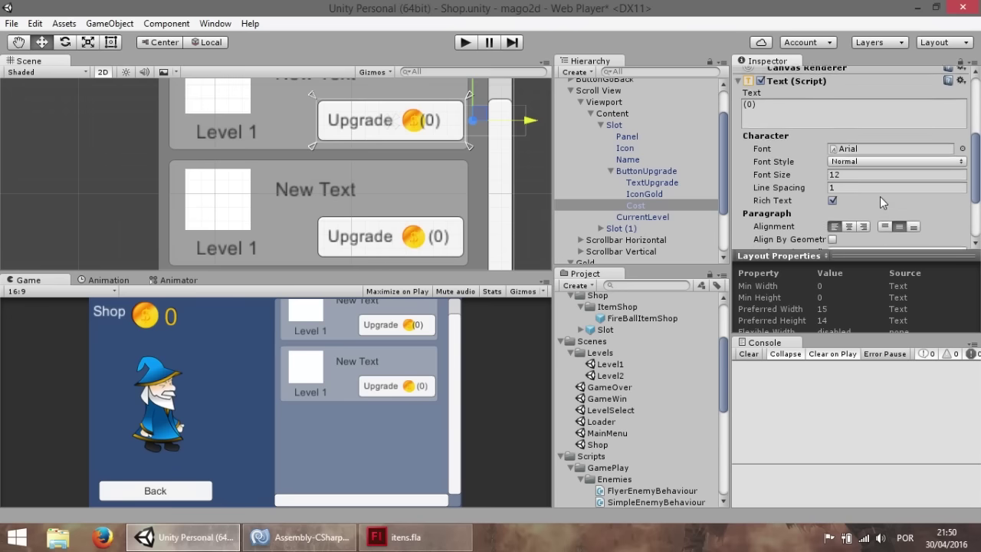
scroll(880, 196, "down", 2)
left_click(848, 183)
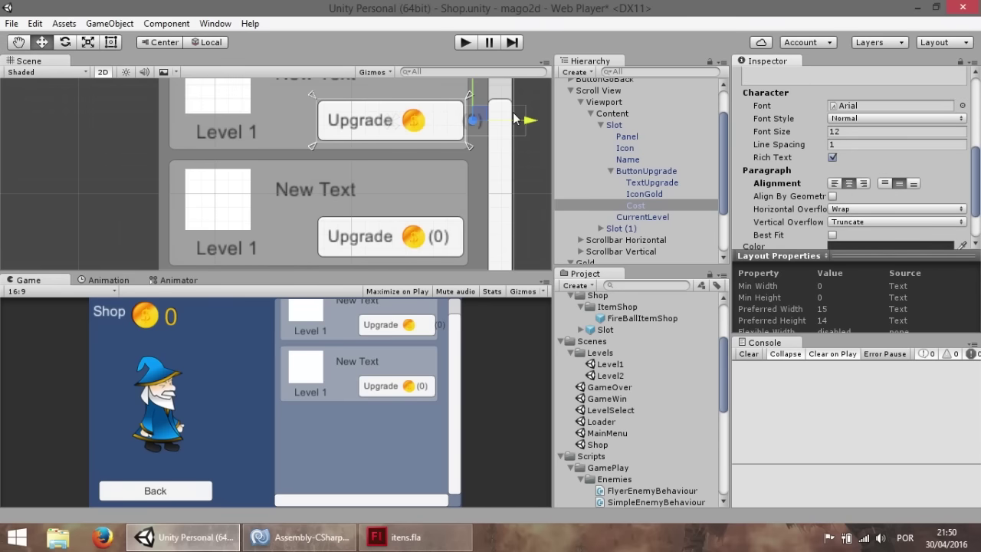
left_click_drag(535, 127, 497, 127)
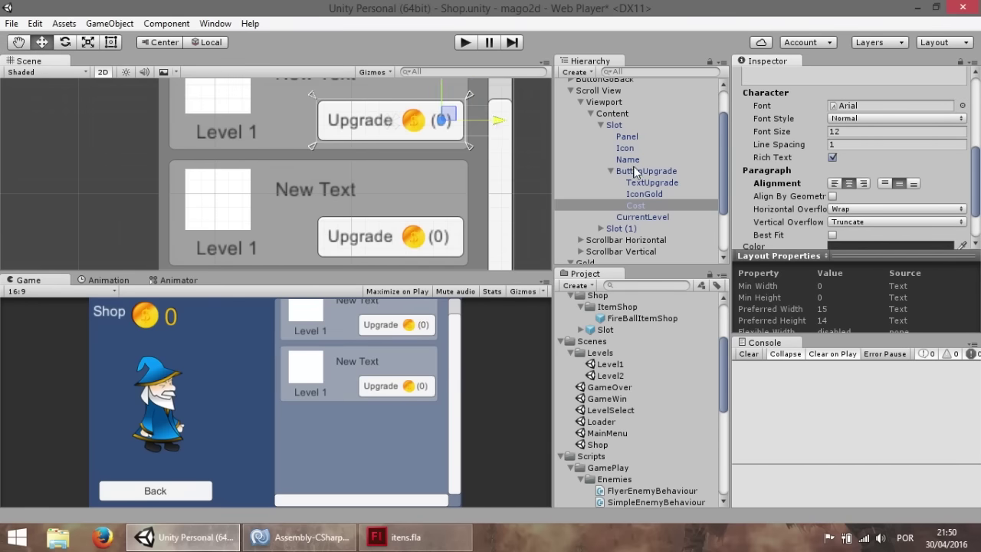
Step: Nudge the gold coin icon slightly left and bring the shop back into view
left_click(646, 195)
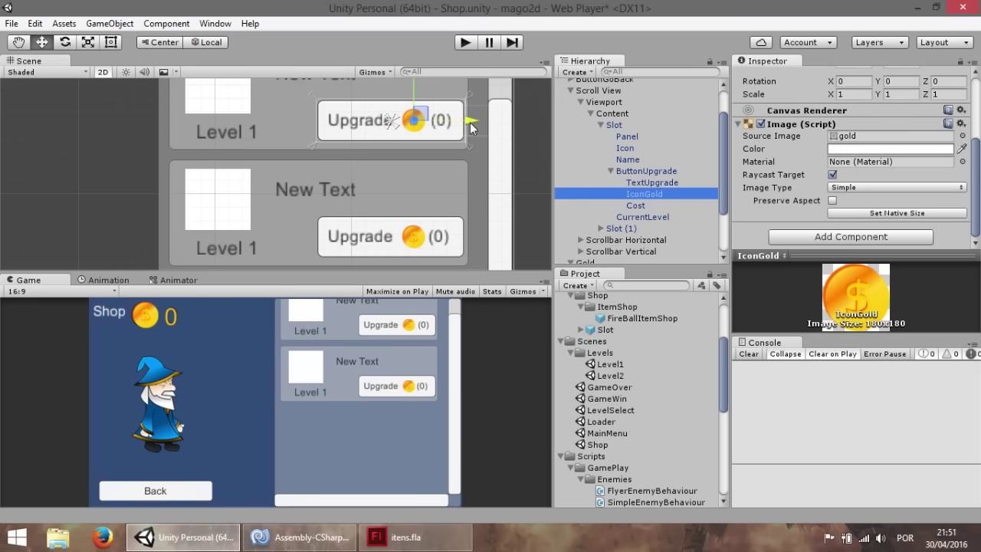
left_click_drag(474, 121, 471, 121)
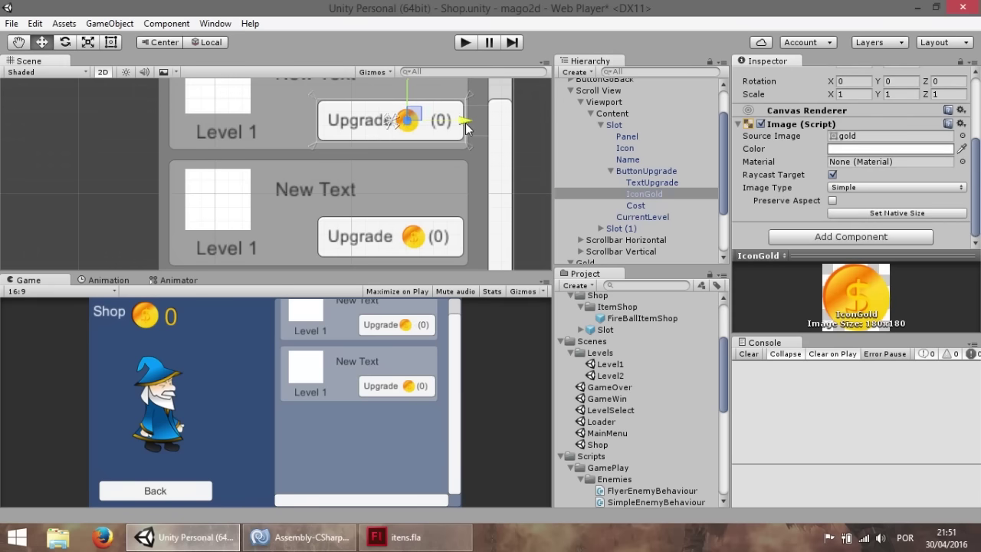
left_click(646, 204)
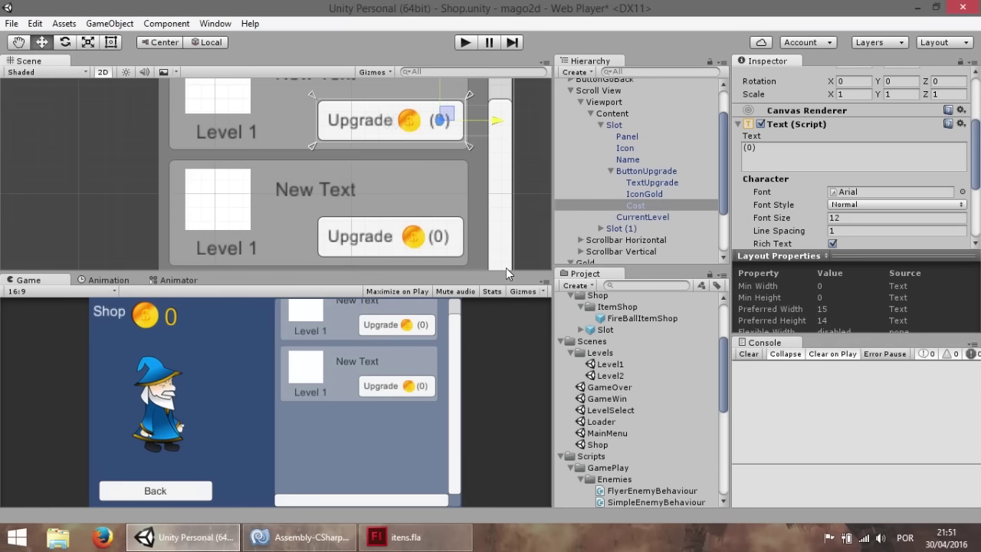
scroll(894, 173, "up", 5)
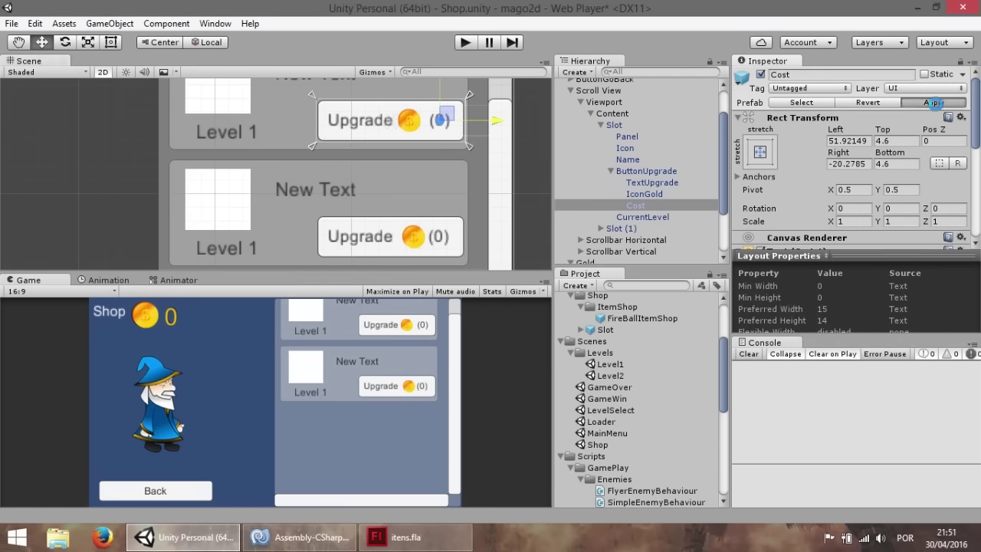
mouse_move(467, 174)
middle_mouse_down()
mouse_move(414, 157)
mouse_move(388, 178)
mouse_move(469, 153)
middle_mouse_up()
scroll(415, 143, "down", 2)
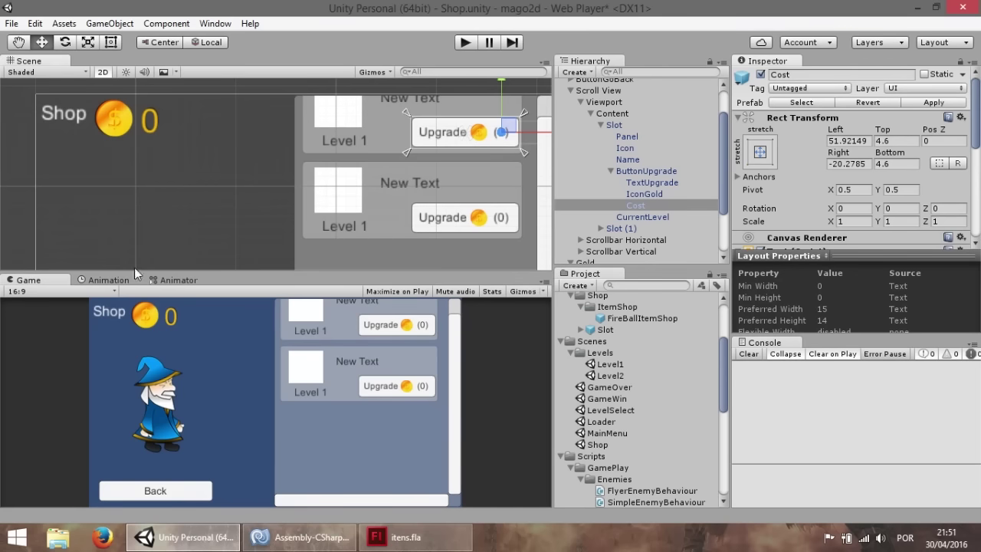
Step: Scale the Gold group down to about 0.75 beside the Shop title, then return to the Move tool
left_click(107, 123)
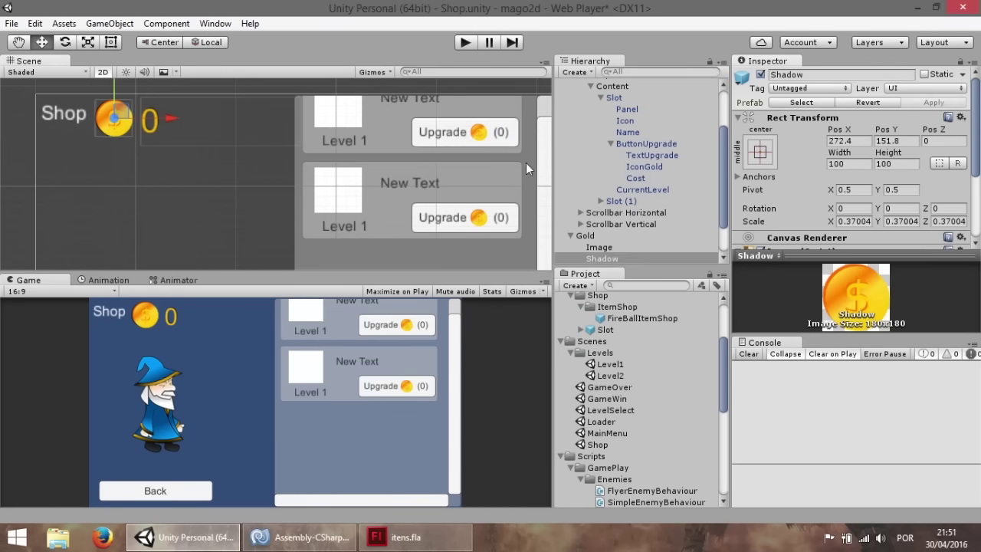
left_click(588, 225)
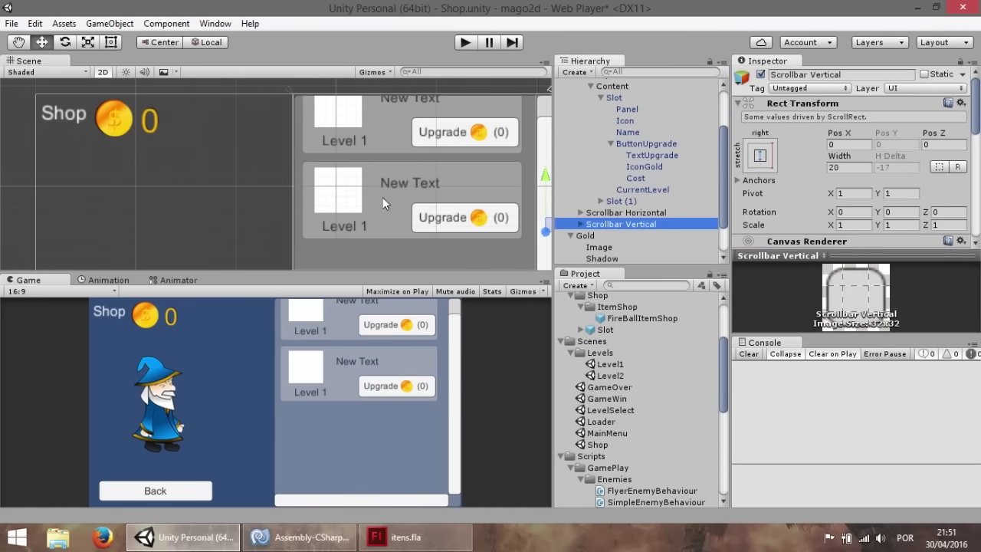
left_click(587, 236)
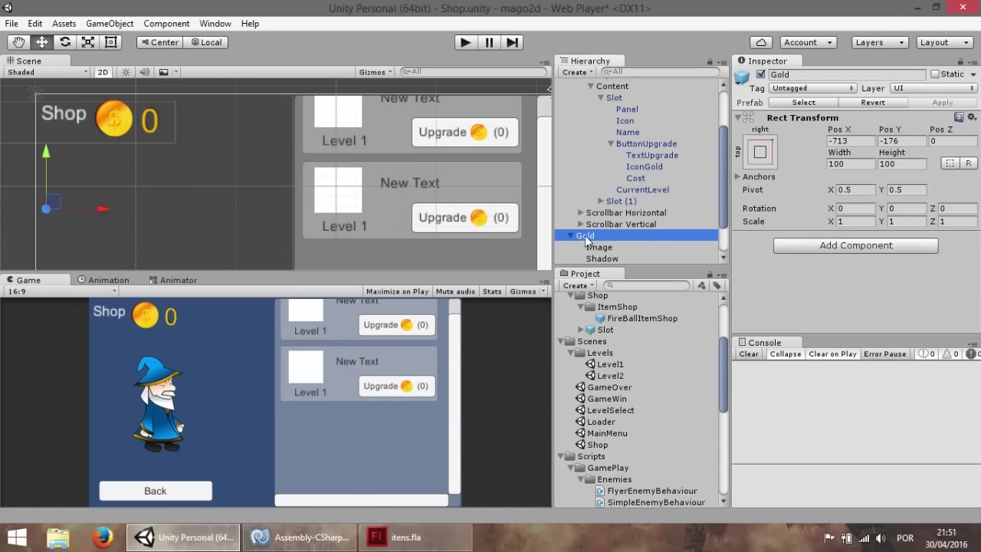
left_click(111, 42)
left_click(89, 43)
mouse_move(46, 209)
left_mouse_down()
mouse_move(49, 227)
mouse_move(37, 190)
mouse_move(68, 171)
left_mouse_up()
left_click(38, 44)
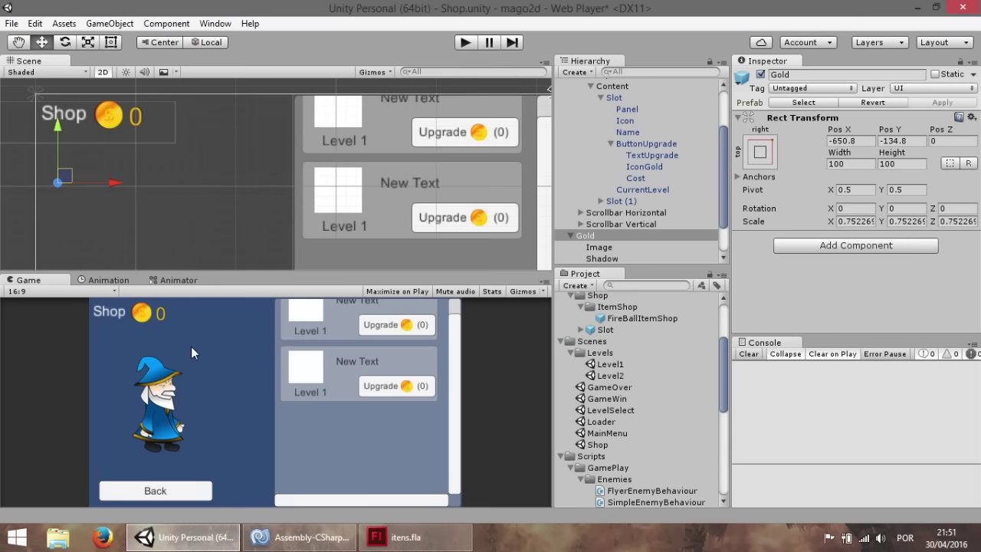
Step: Collapse the Canvas hierarchy and select the ShopController object
scroll(673, 191, "up", 3)
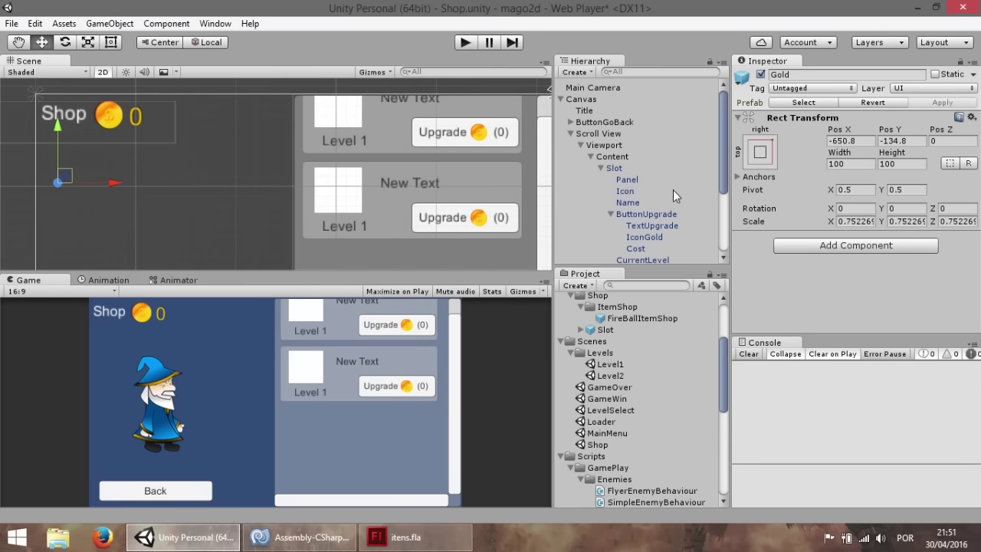
left_click(562, 100)
left_click(595, 122)
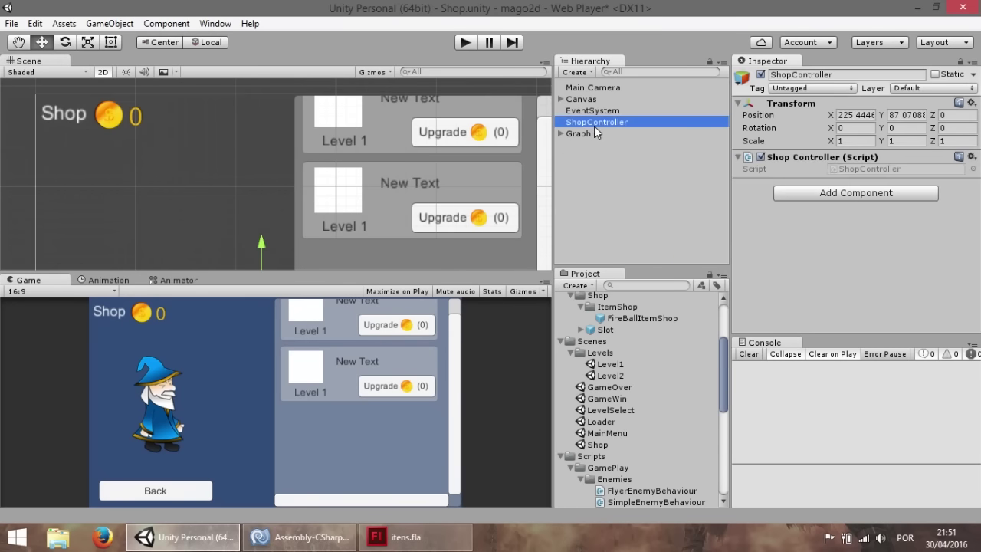
left_click(863, 166)
Step: Add 'using UnityEngine.UI;' to ShopController.cs and save
double_click(864, 166)
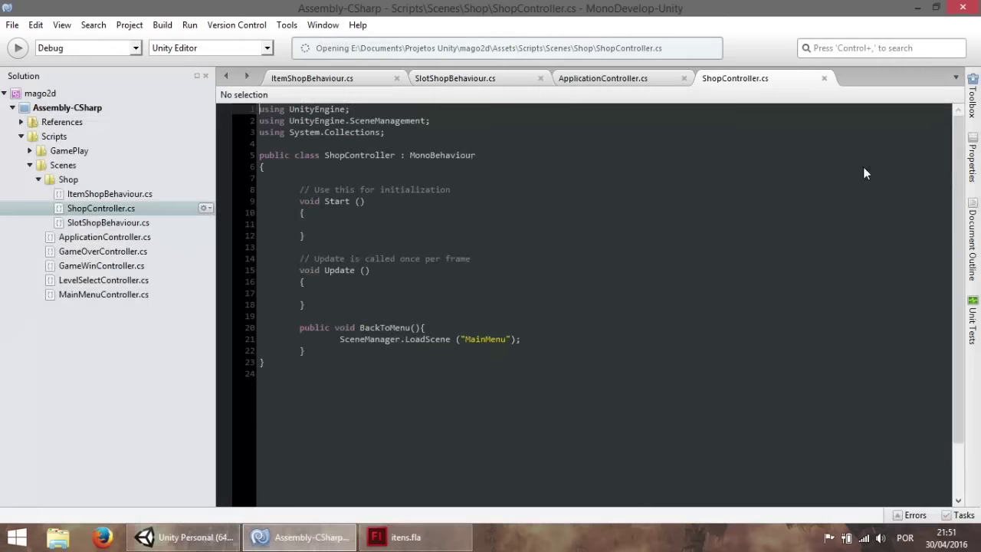
left_click(368, 112)
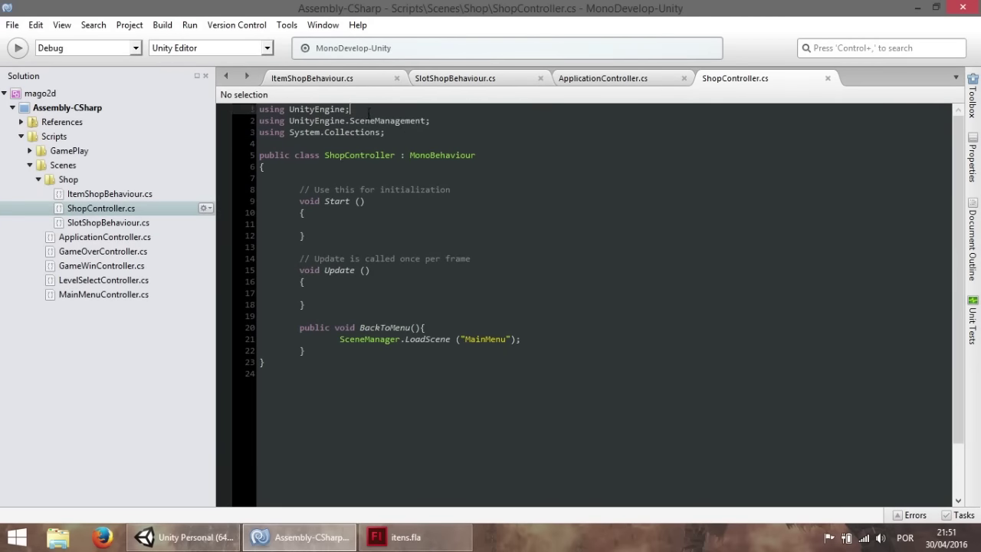
type("using UnityEngine;")
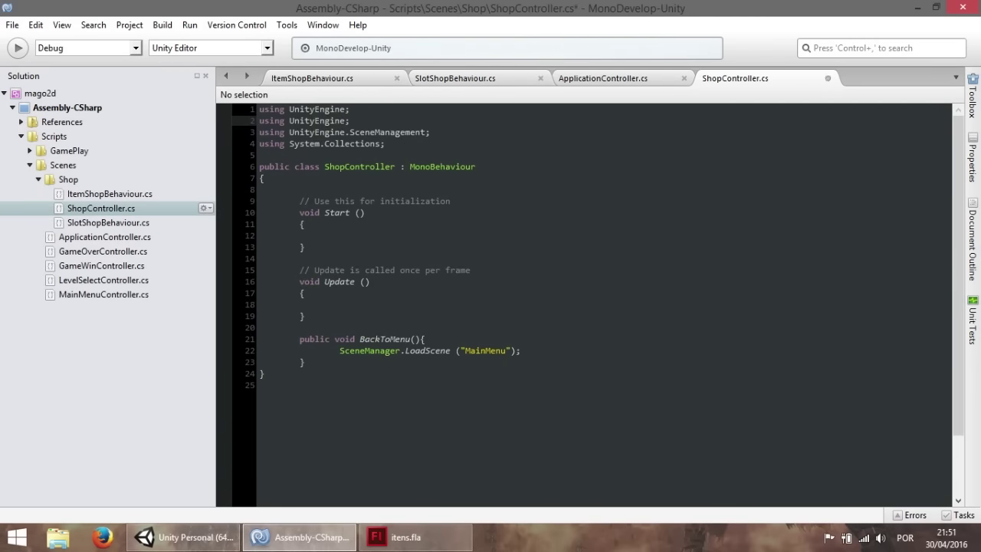
type(".UP")
key("BackSpace")
type("I")
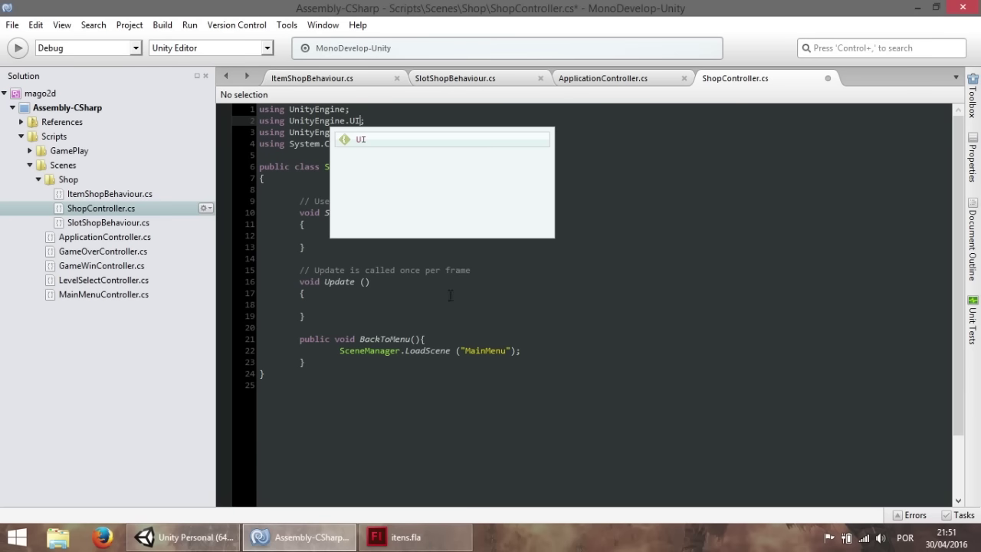
left_click(350, 233)
key("ctrl+s")
Step: Declare a 'public Text amountGold' field at the top of the class and save
left_click(337, 190)
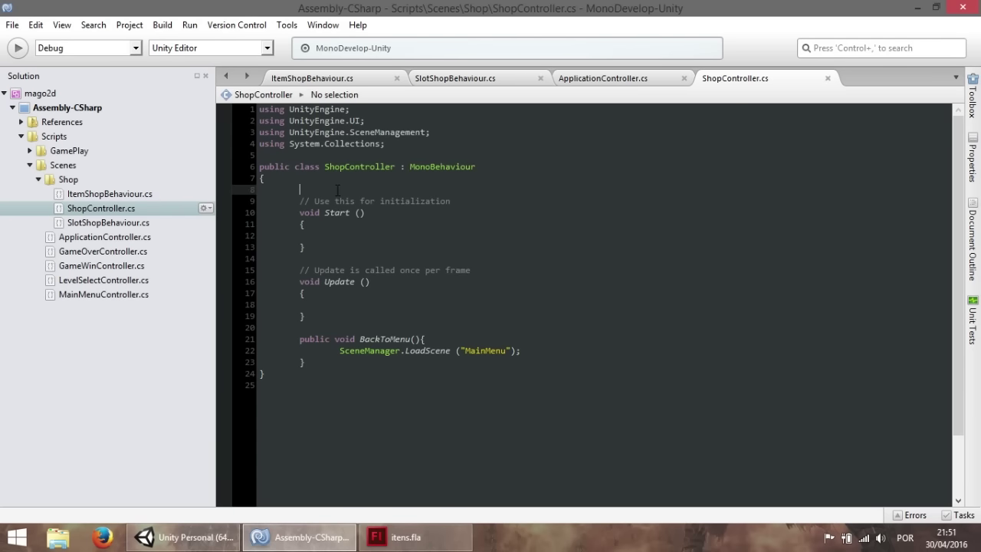
key("Return")
key("Return")
key("Up")
type("publiu")
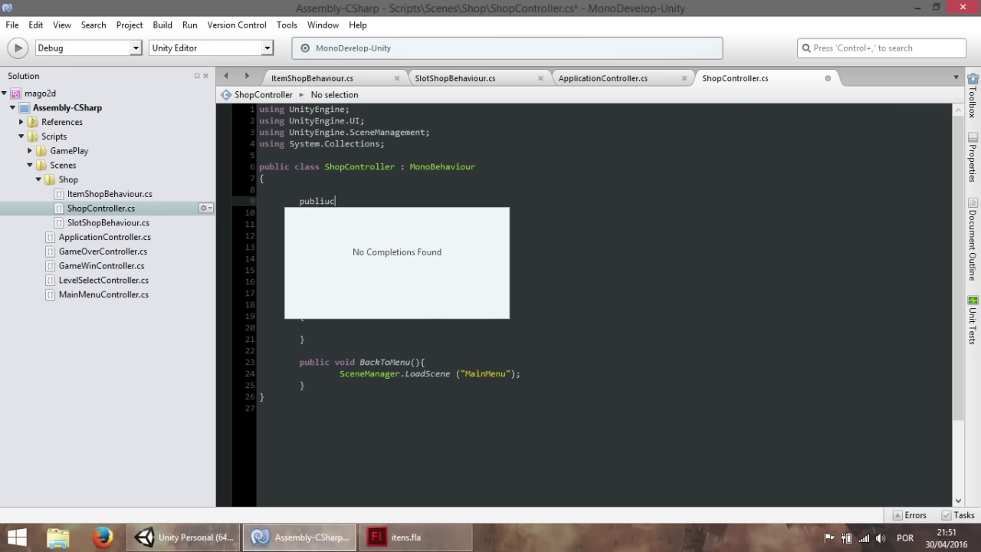
key("BackSpace")
type("c Text amountGold.")
key("ctrl+s")
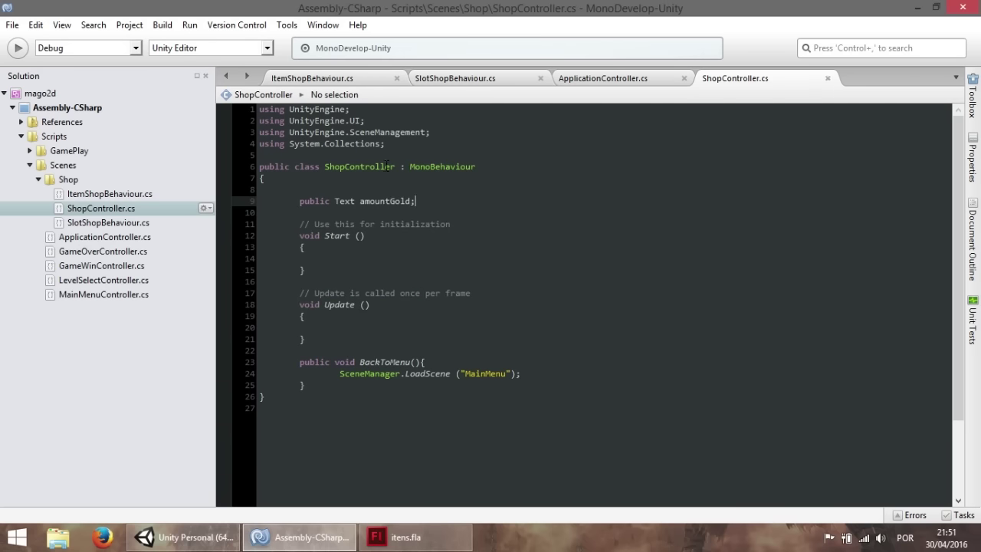
Step: In Update(), write amountGold.text = ApplicationController.GetAmountGold().ToString(); and save
left_click(334, 326)
key("Tab")
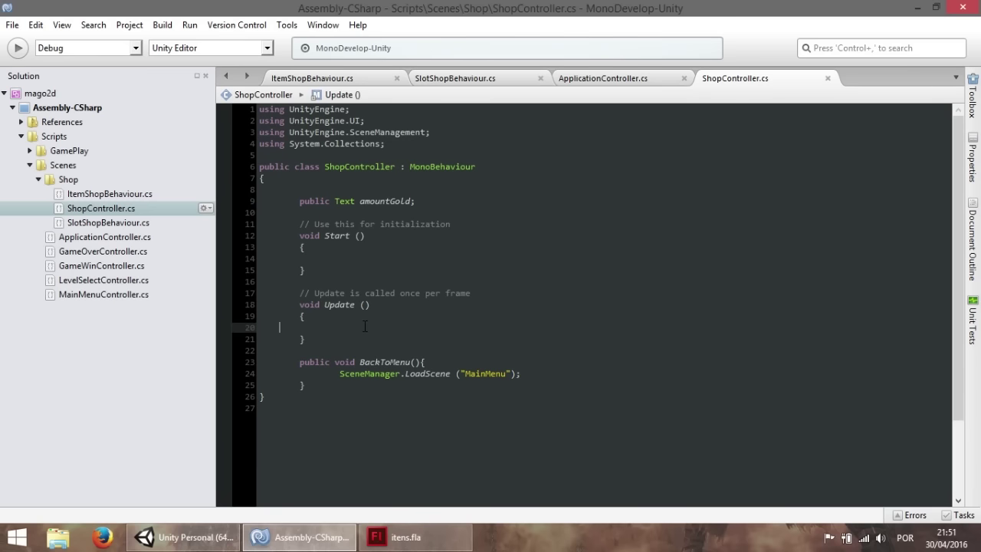
type("amountGold =")
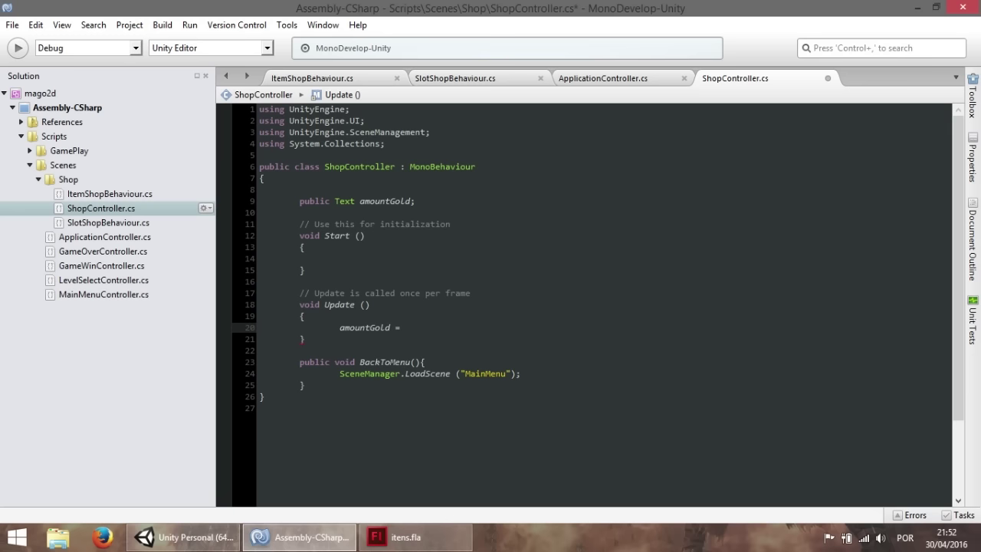
key("BackSpace")
key("BackSpace")
type(".text = App")
key("Down")
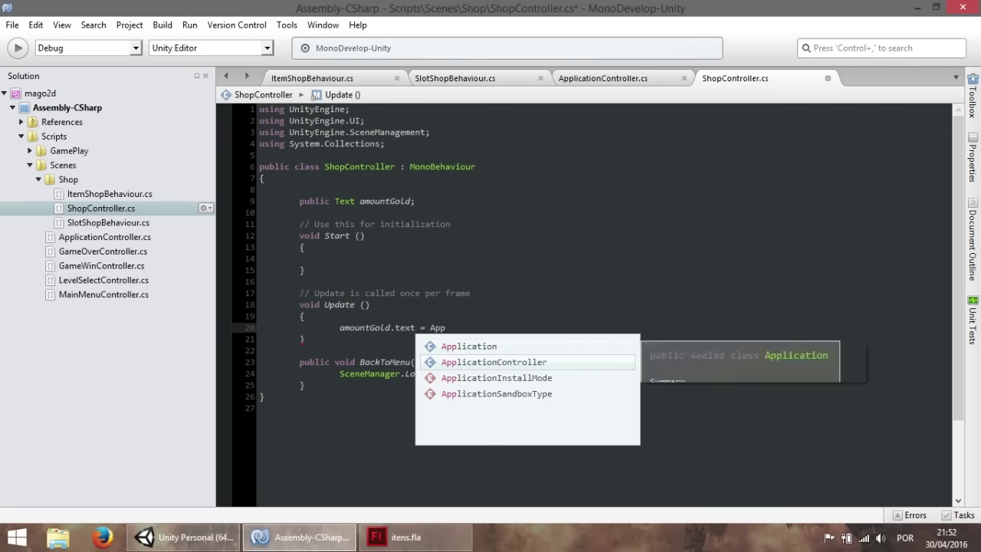
type(".Get")
key("Return")
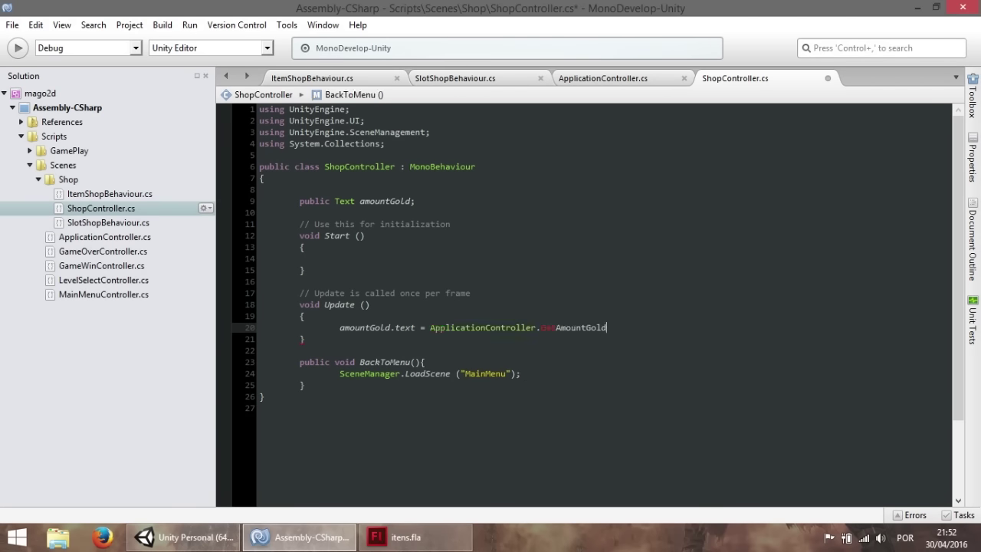
type("().ToS")
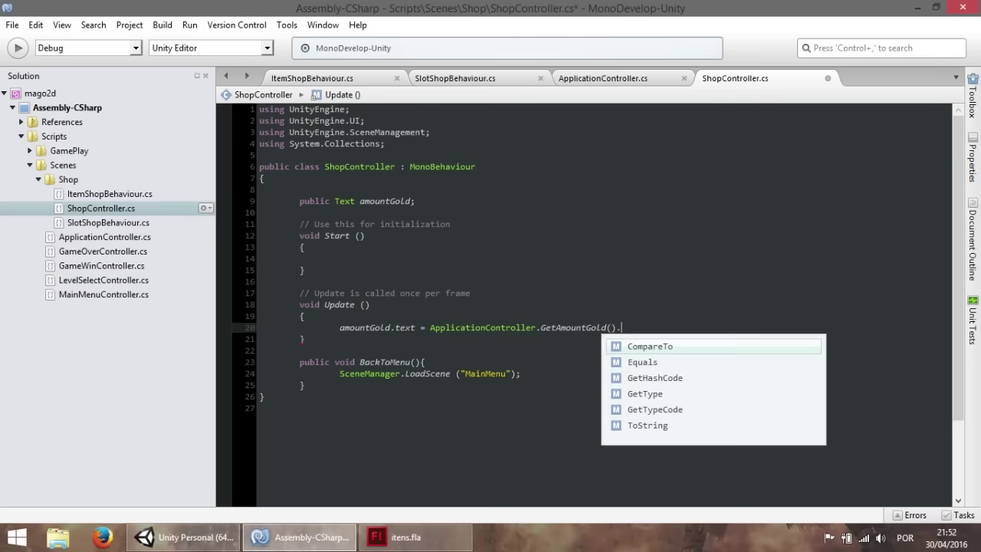
type("t")
key("Return")
type("();")
key("ctrl+s")
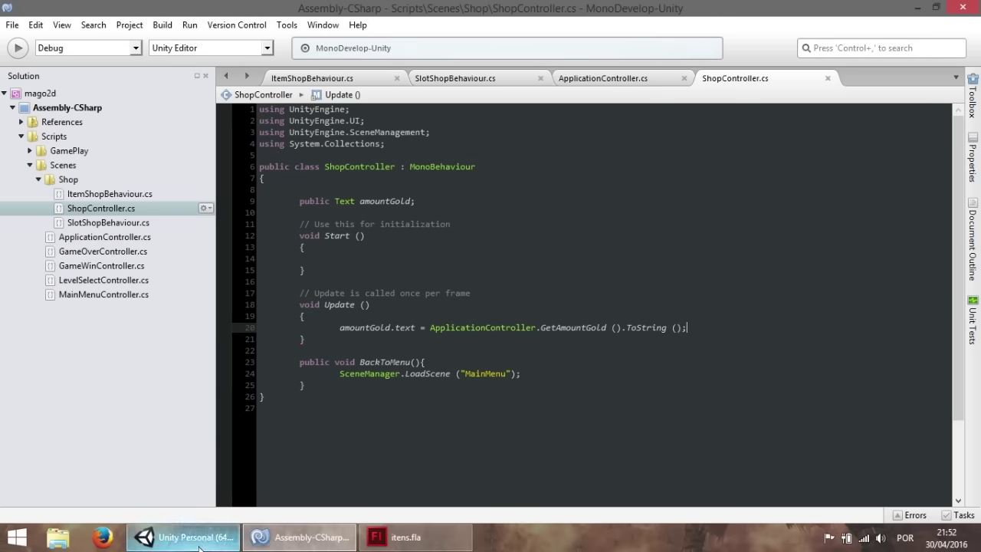
left_click(196, 540)
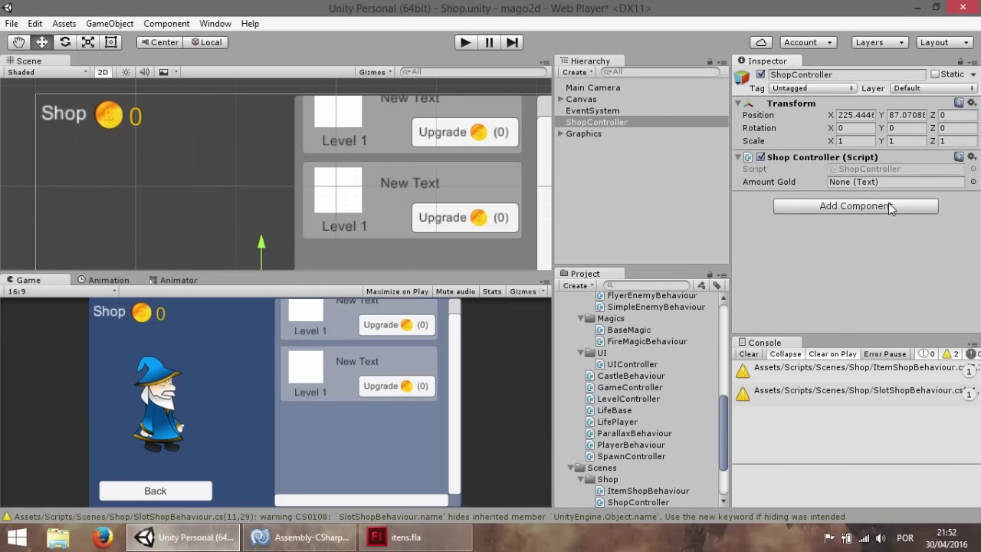
Step: Drag the AmountGold text object into ShopController's Amount Gold field
left_click(561, 99, "alt")
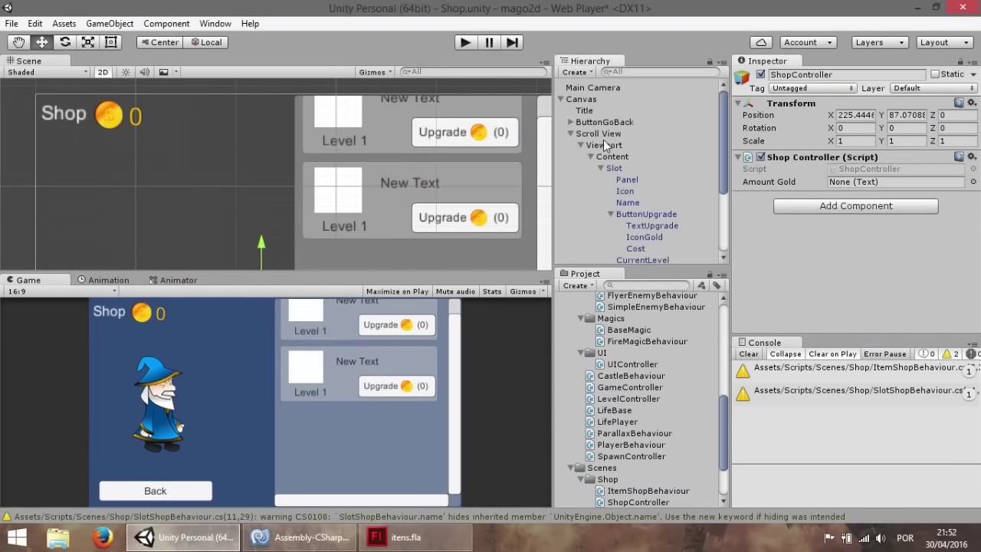
scroll(660, 200, "down", 3)
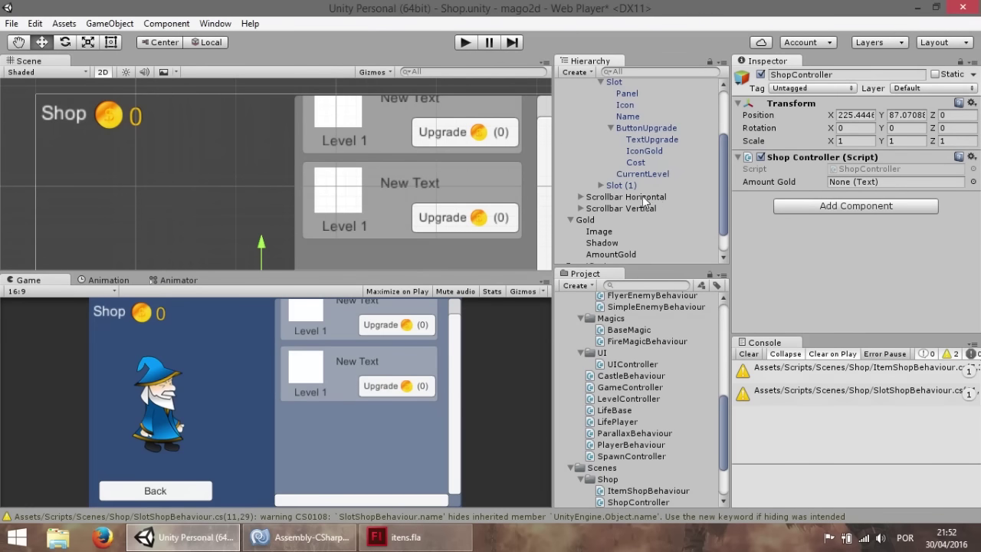
scroll(656, 135, "up", 3)
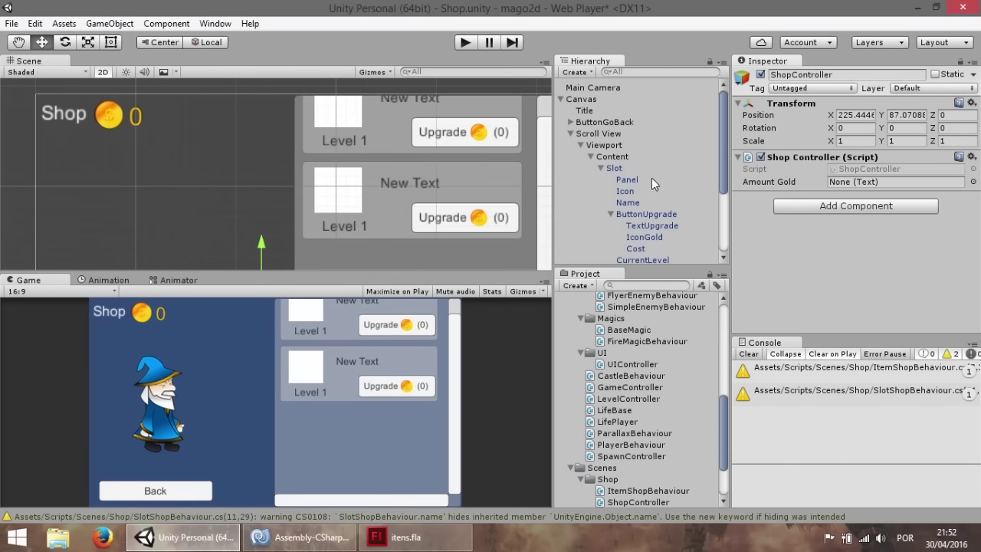
scroll(650, 213, "down", 3)
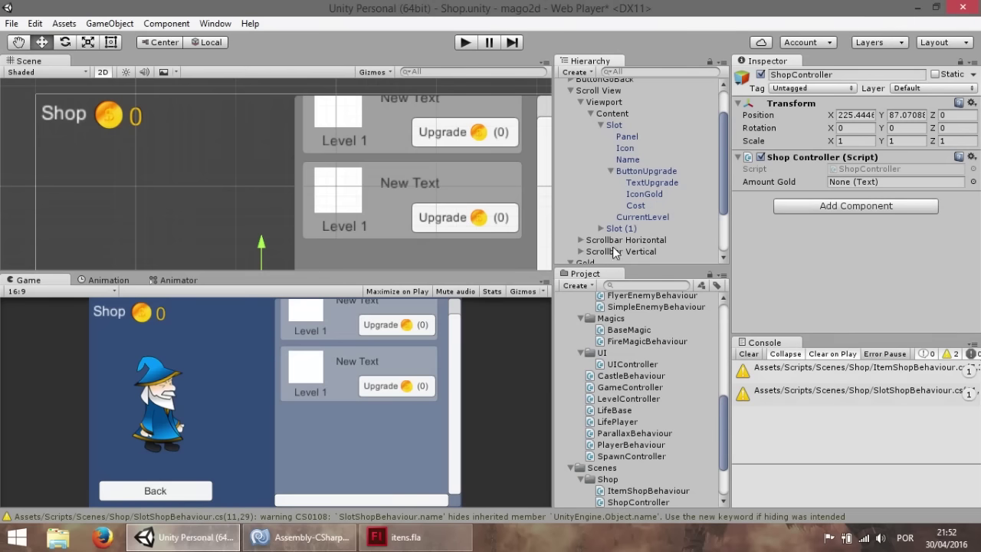
scroll(633, 214, "down", 5)
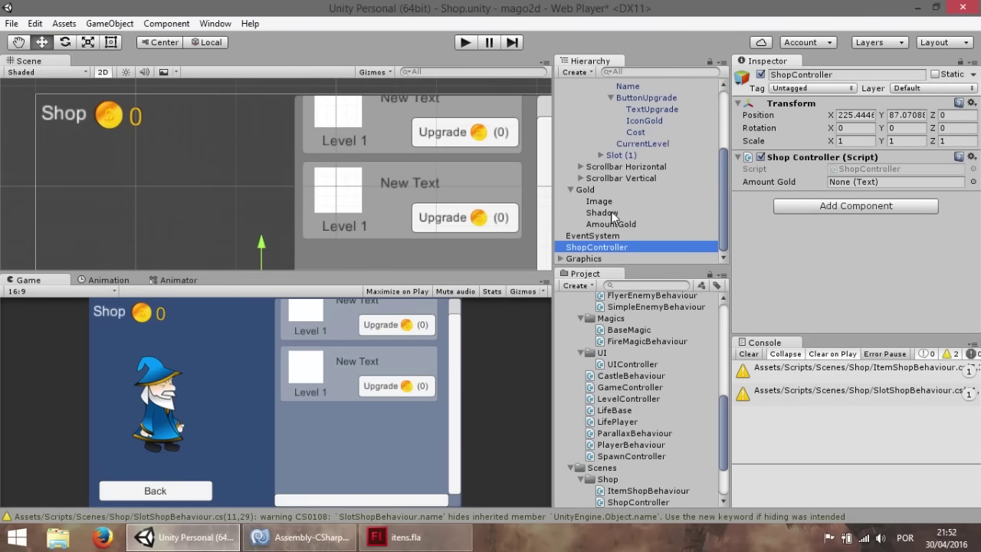
left_click_drag(618, 224, 854, 181)
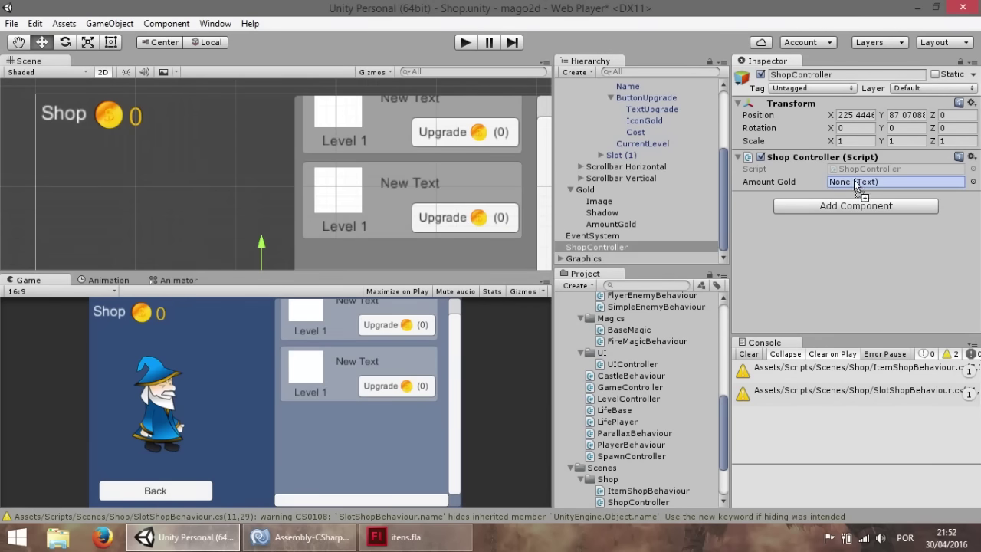
Step: Play the shop, upgrade the second Fire Ball slot, then stop the game
left_click(466, 47)
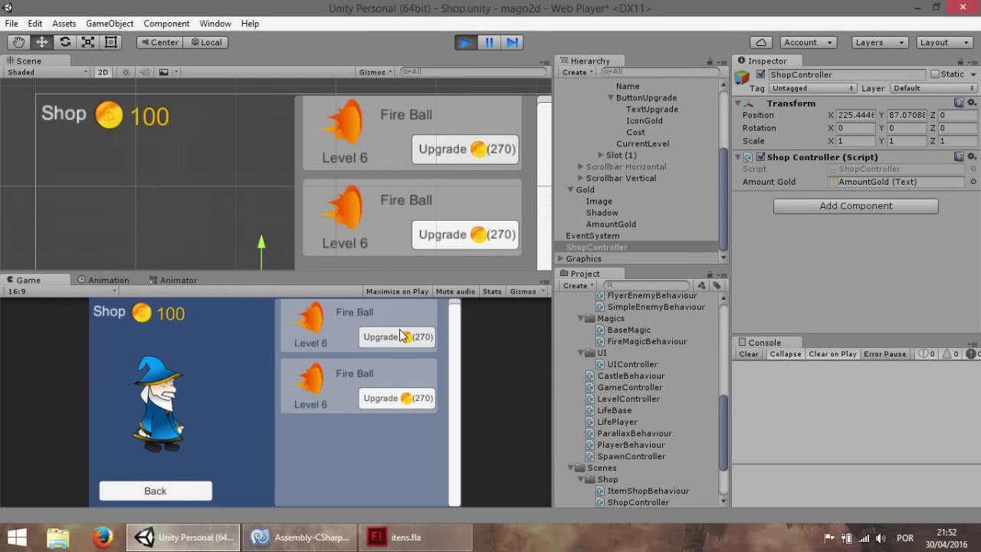
left_click(392, 408)
left_click(464, 41)
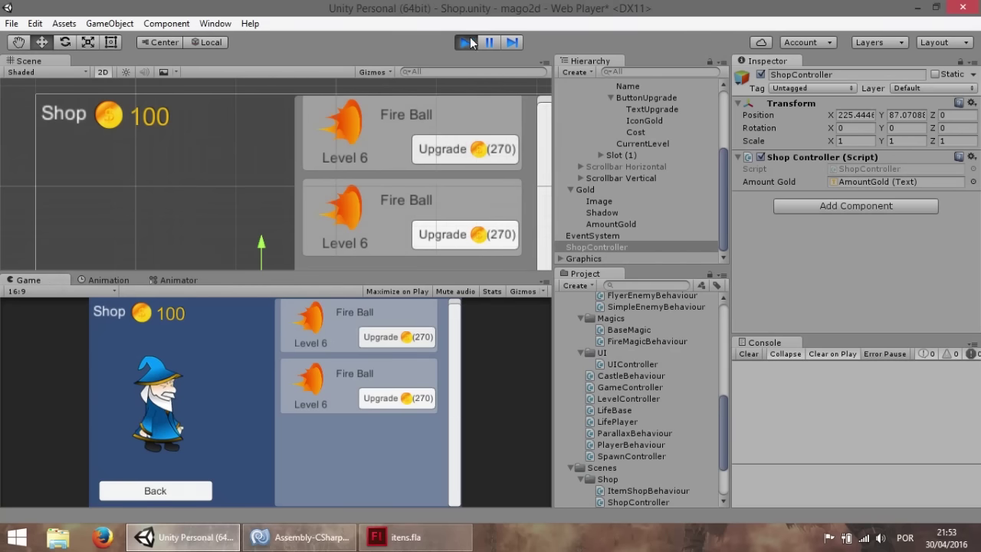
Step: Move the Content object down so the slots fill the shop's scroll area
left_click(652, 143)
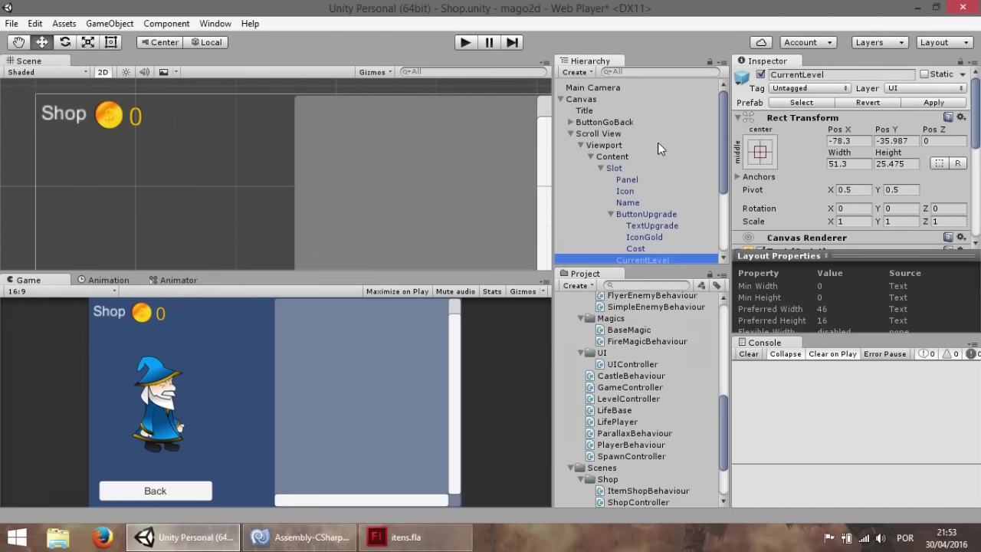
left_click(627, 180)
double_click(623, 167)
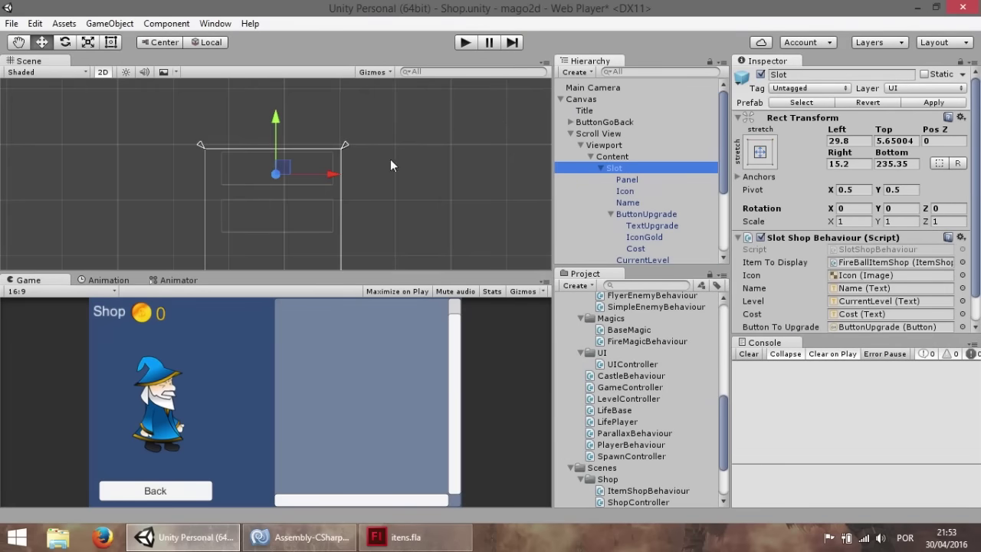
key("Up")
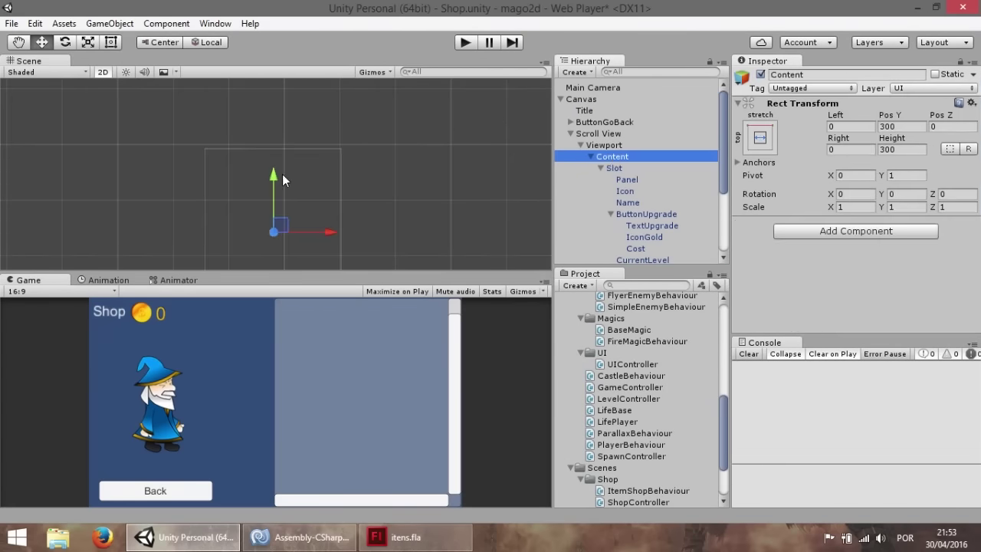
left_click_drag(283, 180, 270, 345)
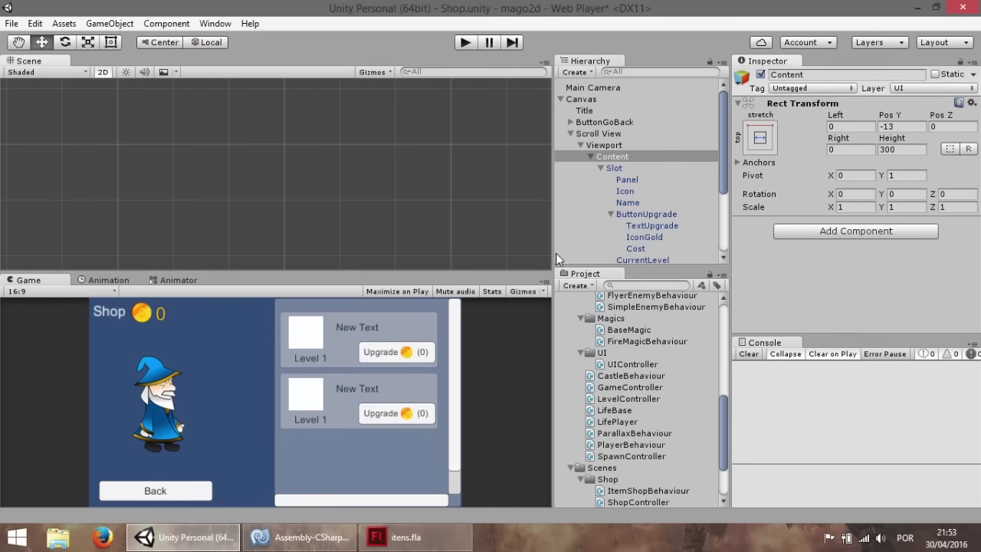
scroll(659, 161, "down", 3)
Step: Right-align the slot Name text, shift it right, and apply it to the Slot prefab
left_click(640, 158)
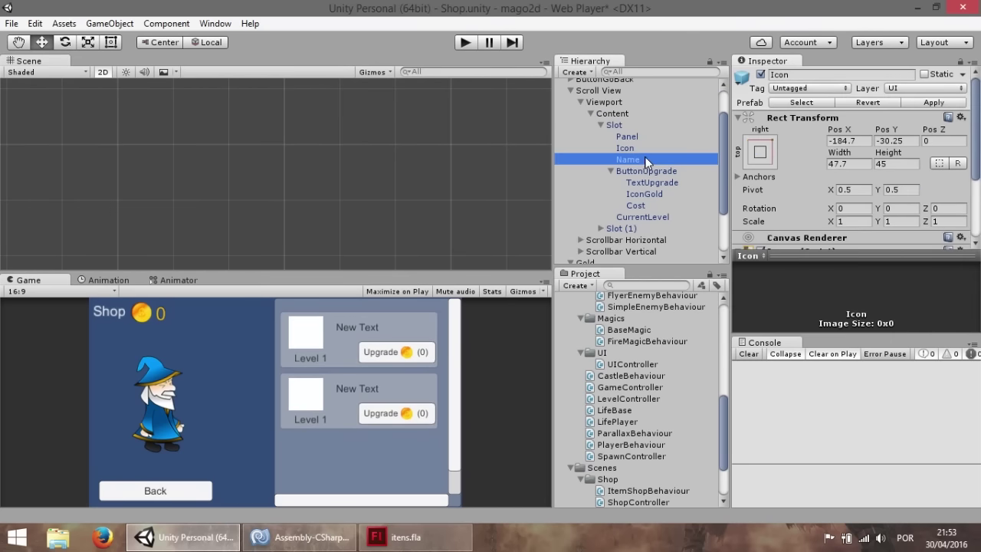
double_click(646, 158)
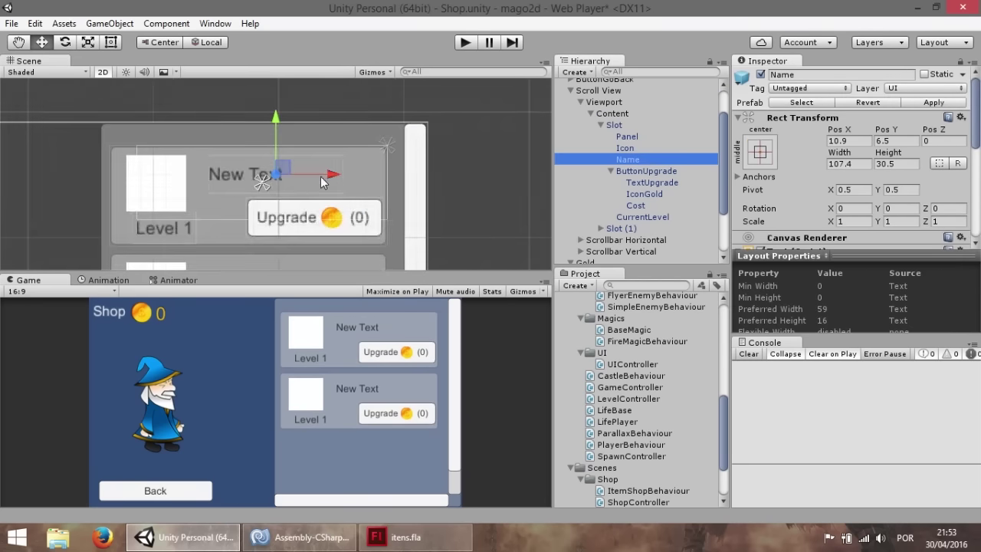
scroll(912, 201, "down", 3)
scroll(913, 200, "down", 3)
left_click(862, 181)
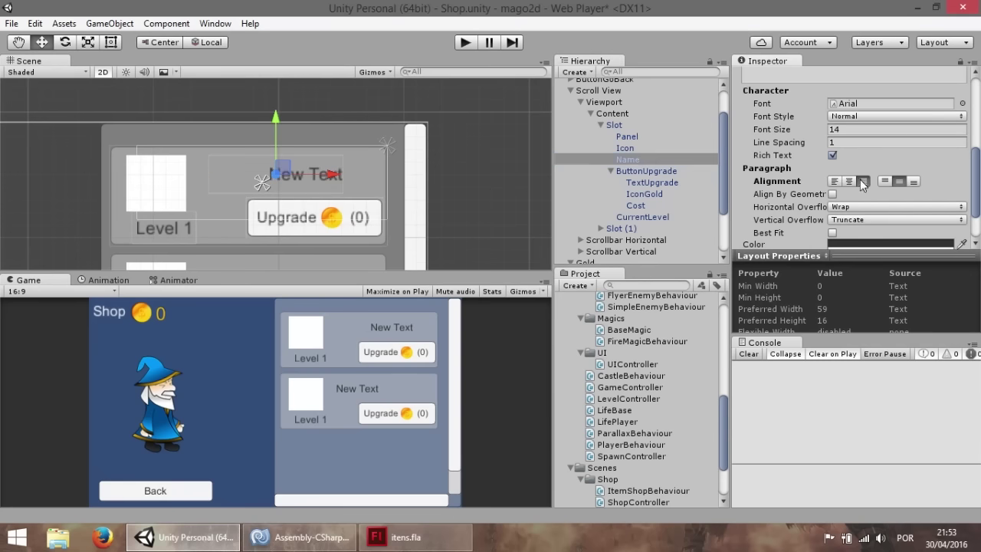
left_click_drag(334, 174, 367, 176)
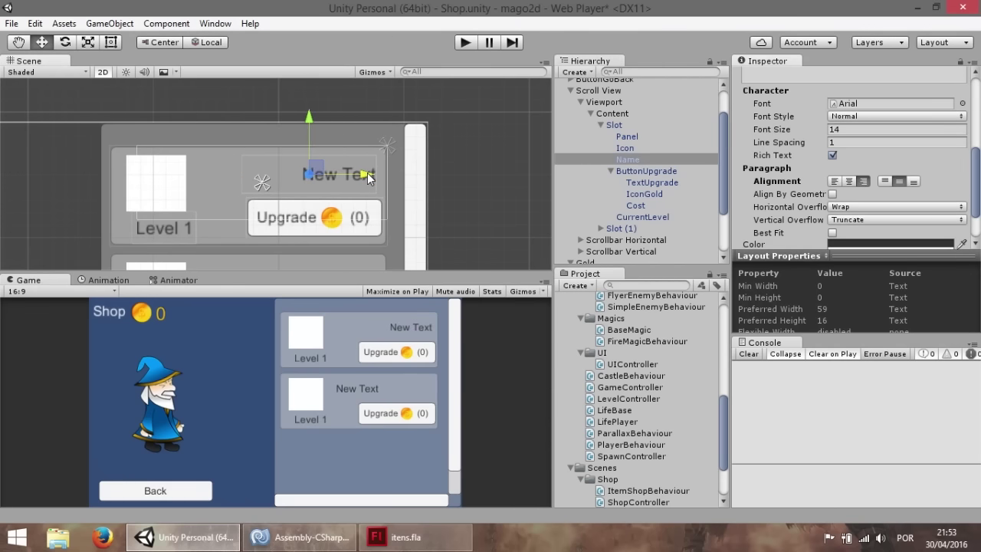
scroll(872, 176, "up", 3)
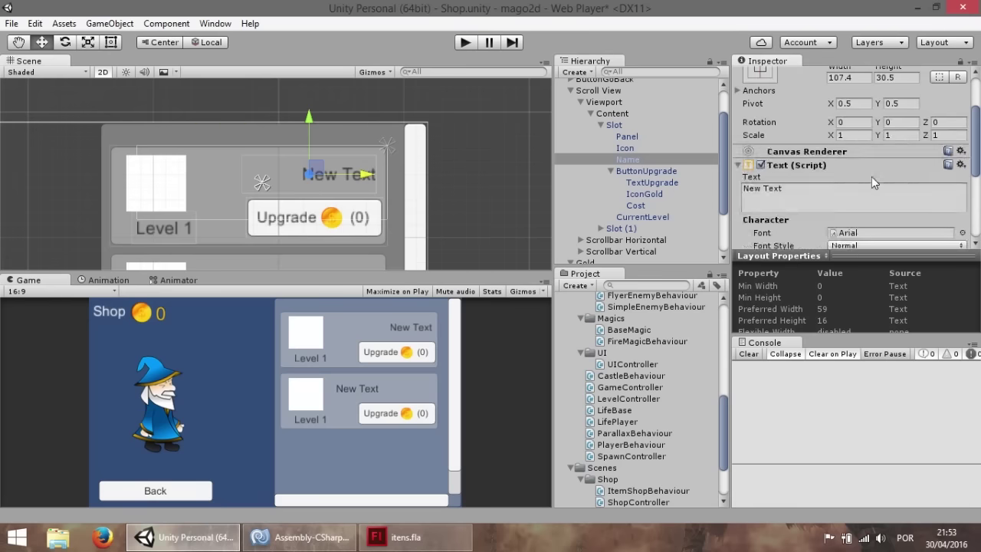
scroll(872, 176, "up", 3)
left_click(934, 103)
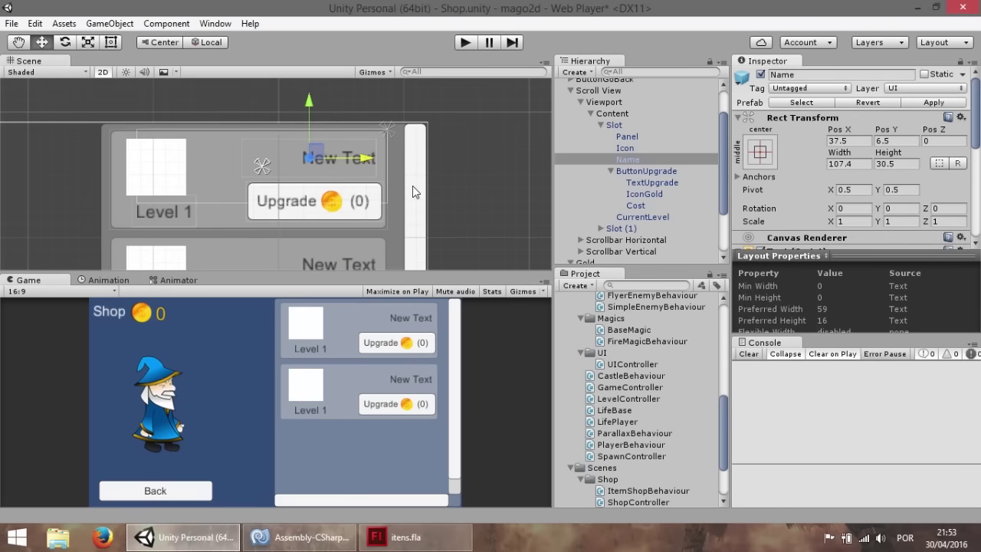
left_click(647, 148)
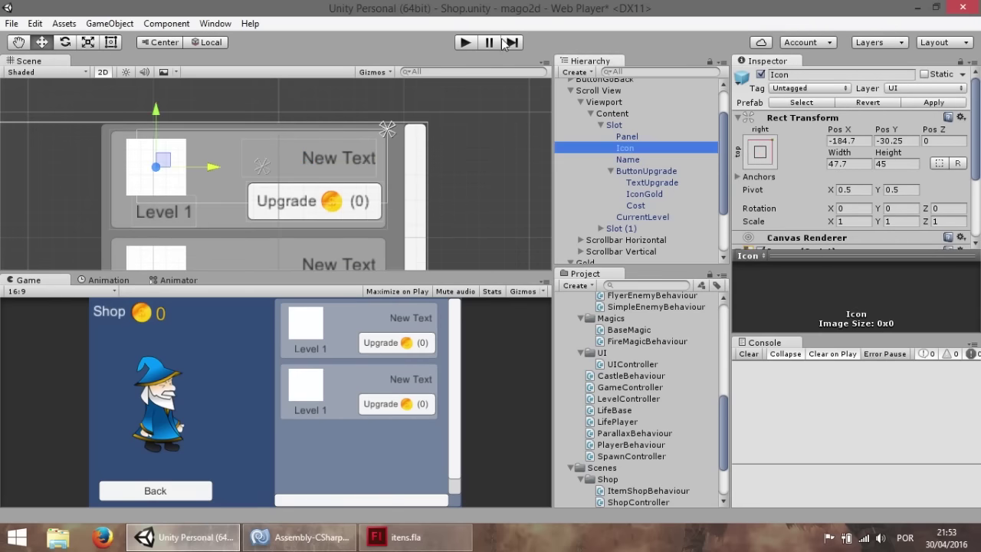
Step: Test-run the shop layout in Play mode, stop it, and return to MonoDevelop
left_click(465, 41)
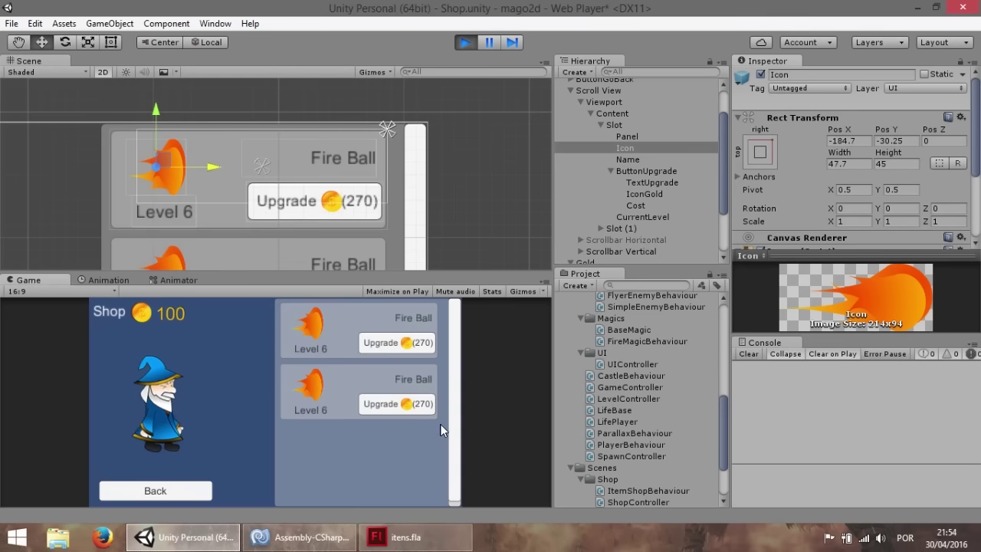
left_click(464, 42)
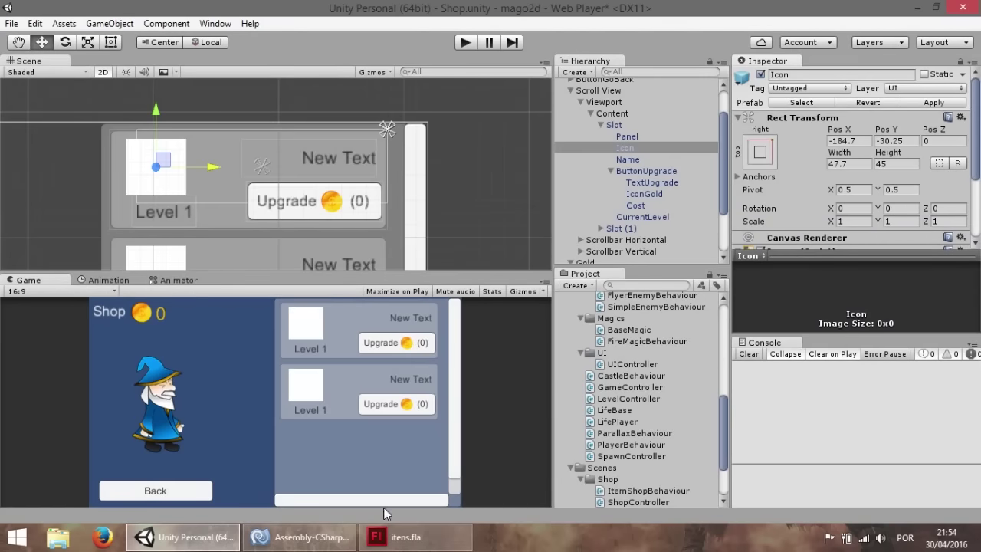
left_click(322, 537)
Step: In ItemShopBehaviour.cs, add a maxUpgrade int field below initialLevel and save
left_click(310, 77)
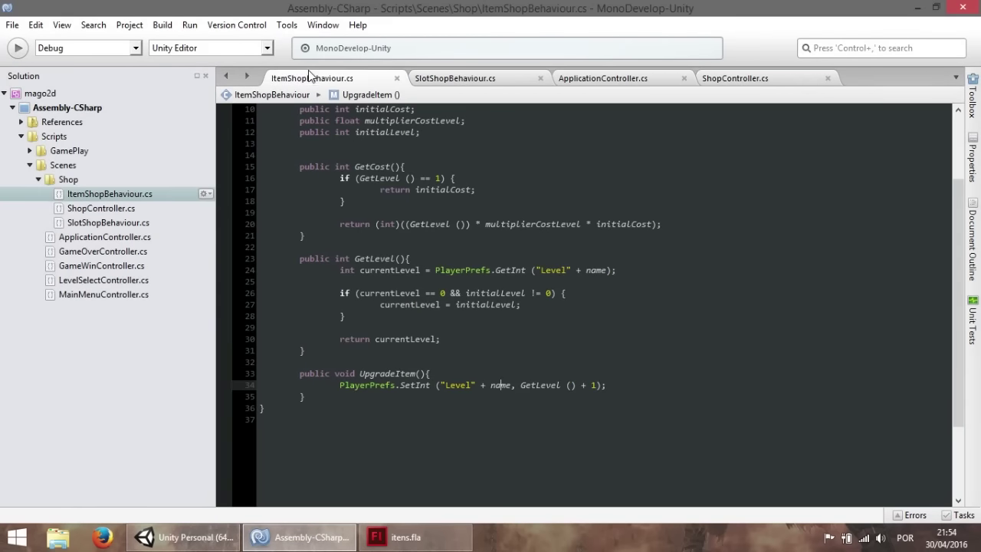
scroll(391, 188, "up", 3)
left_click(429, 244)
left_click(437, 241)
key("Return")
type("public int ma")
key("BackSpace")
key("BackSpace")
type("M")
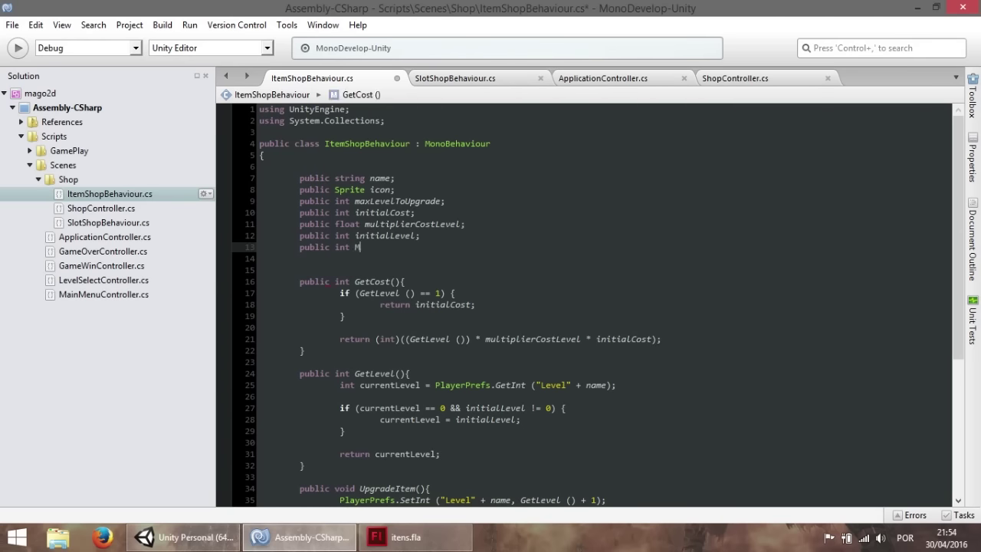
type("axUpgrade();")
key("ctrl+s")
Step: Add an empty public bool CanUpgrade() method after UpgradeItem and save
scroll(459, 268, "down", 6)
left_click(353, 289)
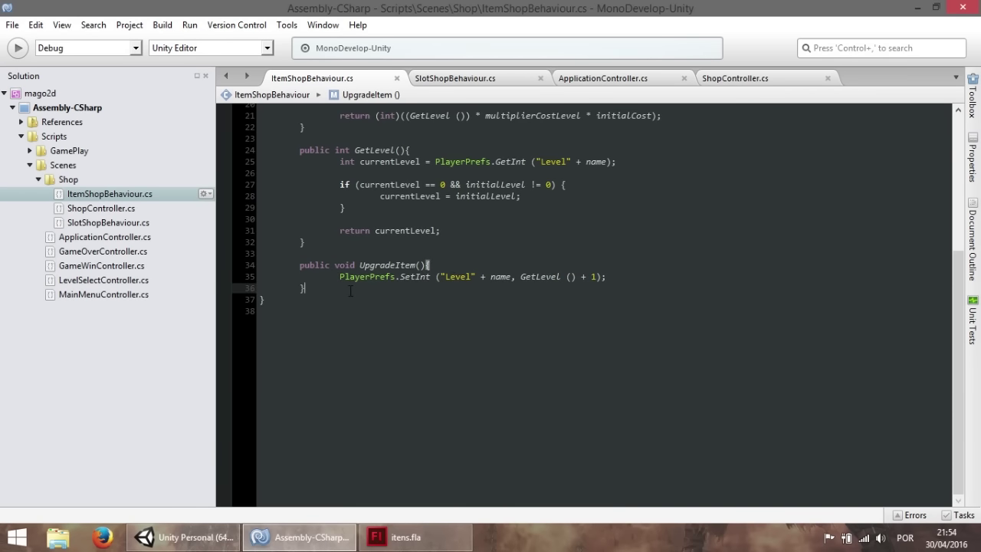
key("Return")
key("Return")
type("pub")
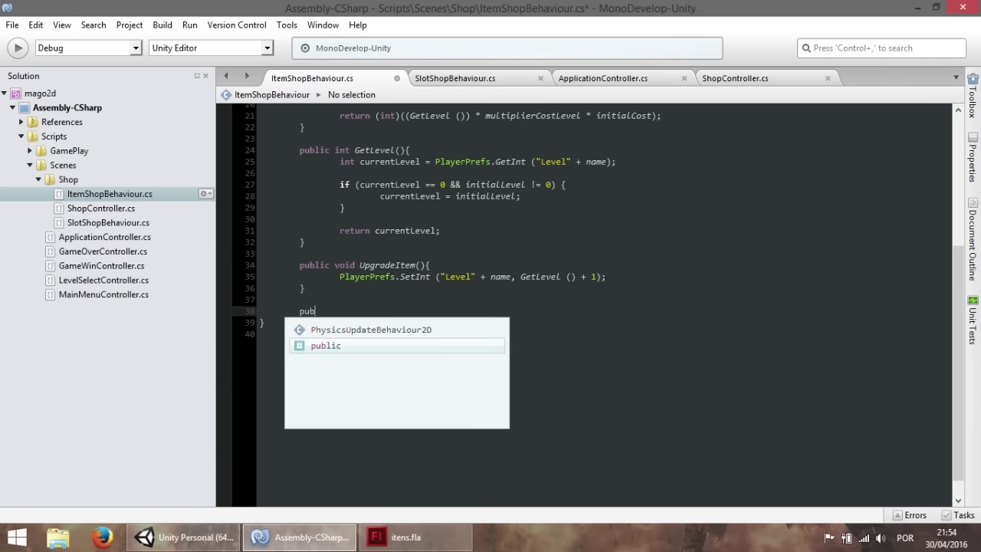
type("lic v")
key("BackSpace")
type("bool ")
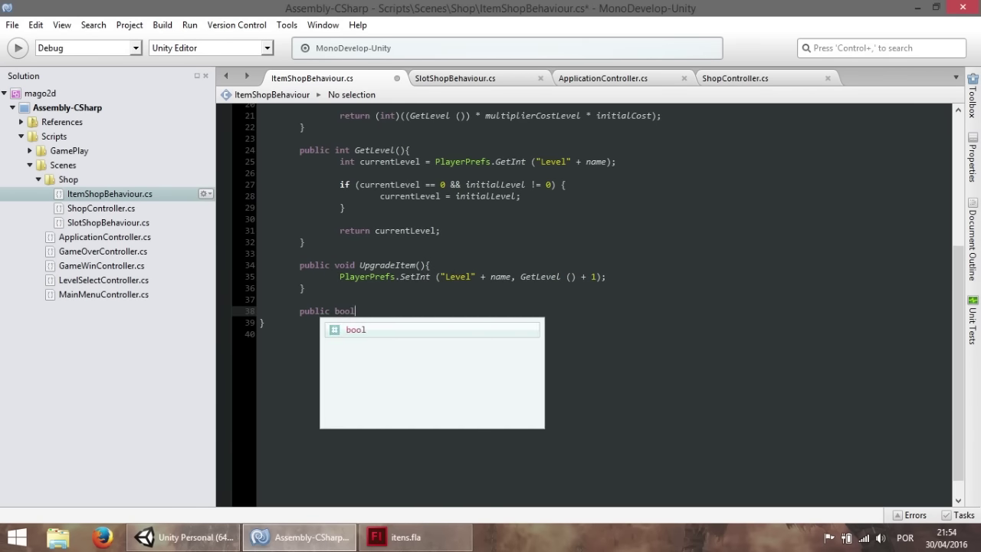
type("CanUpgrade(")
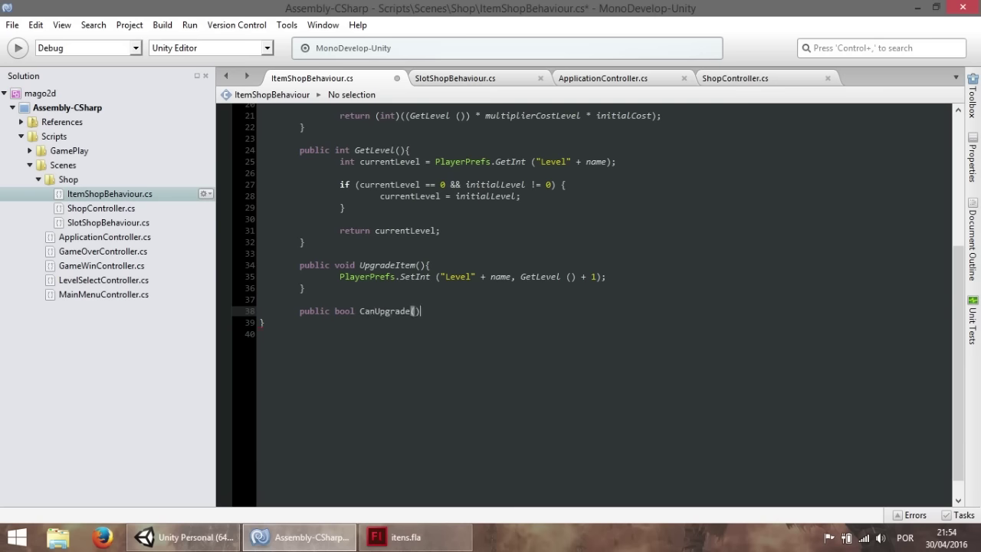
type("){")
key("Return")
key("ctrl+s")
scroll(428, 247, "up", 2)
scroll(428, 248, "up", 1)
scroll(428, 248, "down", 3)
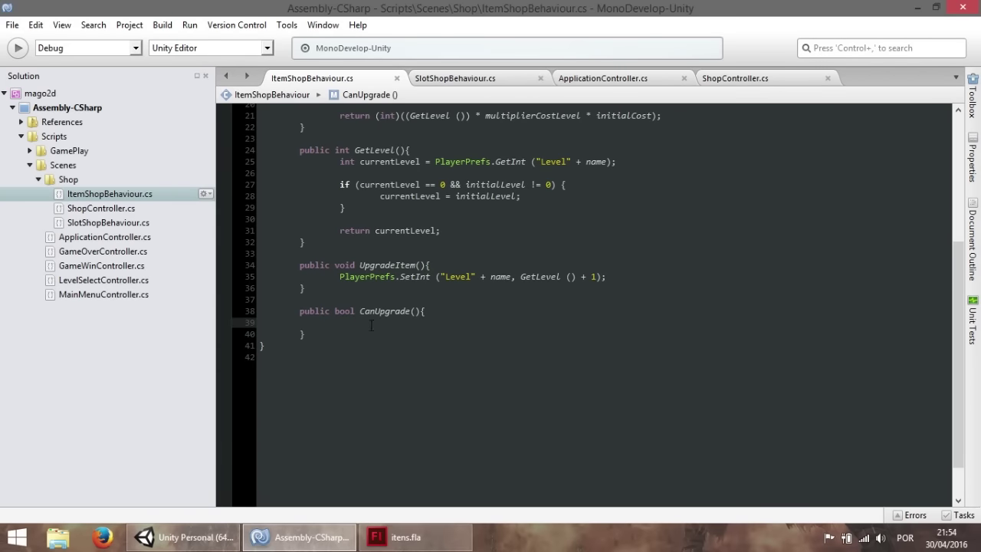
scroll(362, 310, "up", 2)
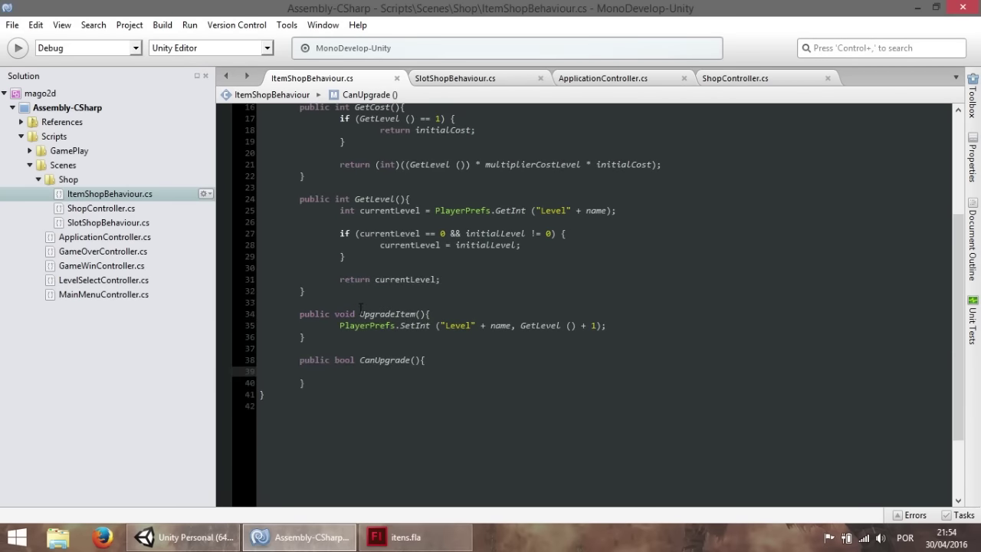
scroll(362, 310, "up", 2)
scroll(382, 314, "down", 1)
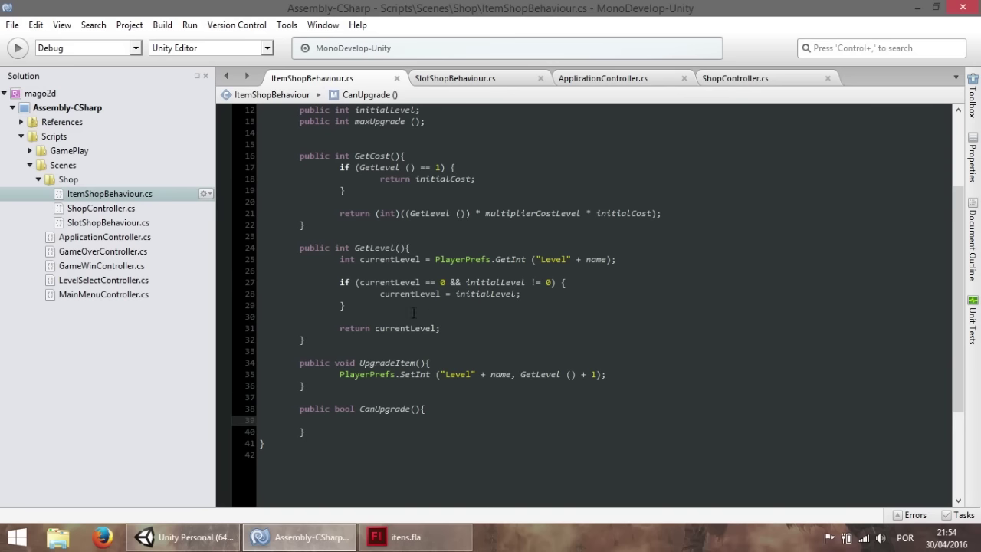
Step: Make CanUpgrade return GetLevel() < maxUpgrade, reusing a copied GetLevel() call
key("Tab")
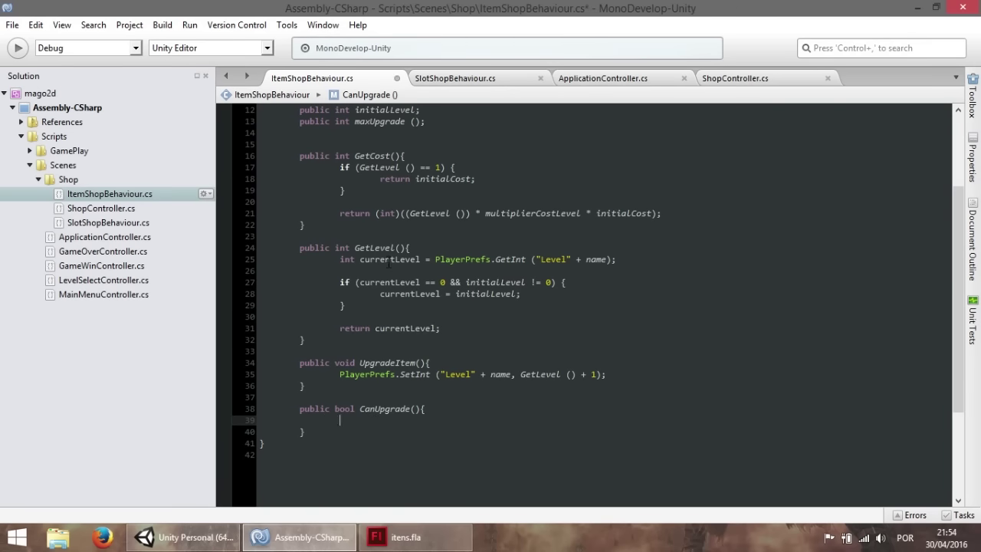
left_click_drag(353, 248, 430, 246)
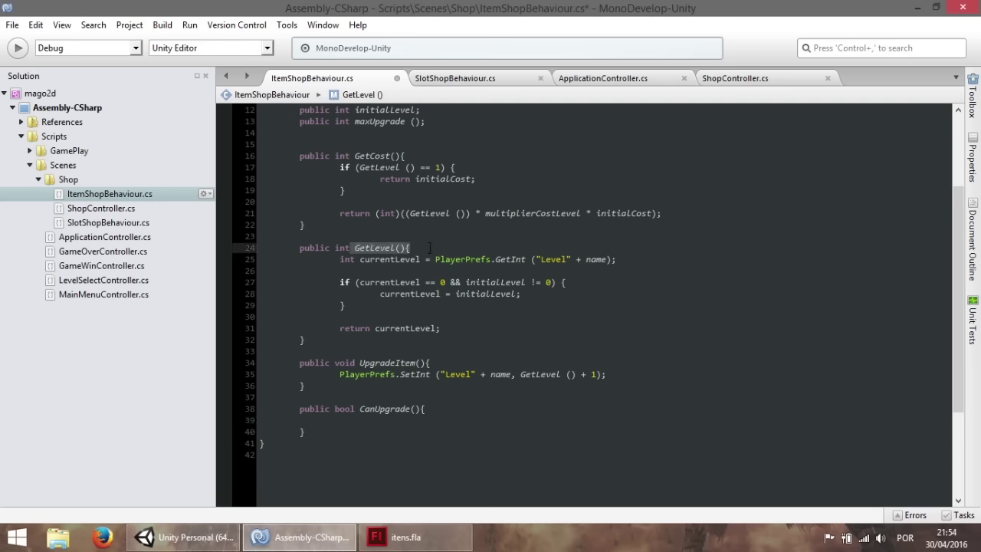
left_click(351, 420)
type("return")
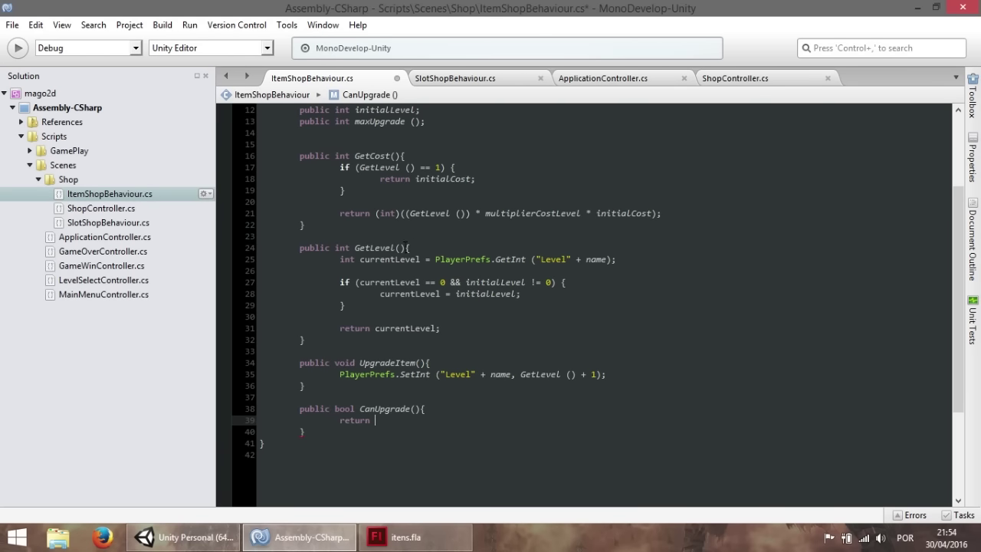
left_click_drag(405, 248, 355, 248)
key("ctrl+c")
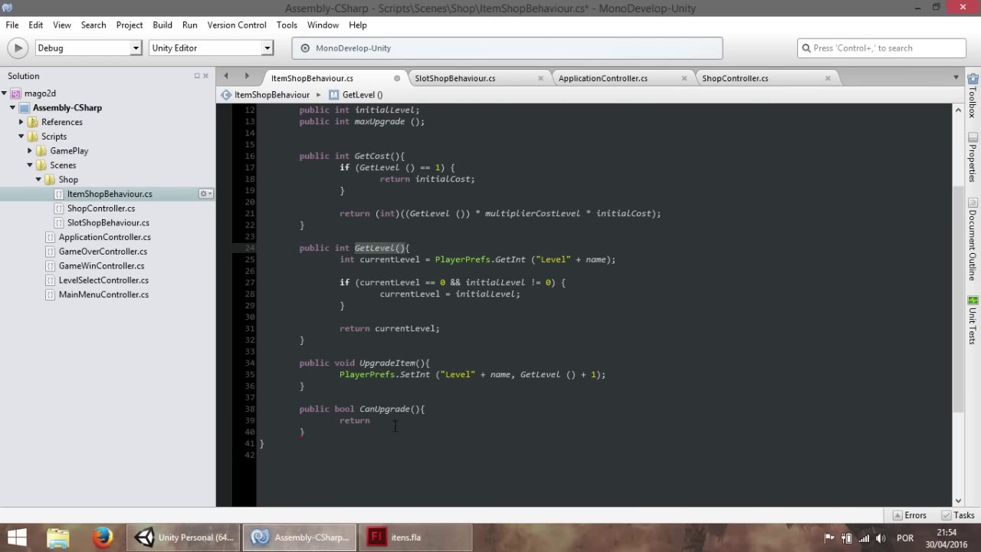
left_click(388, 420)
key("ctrl+v")
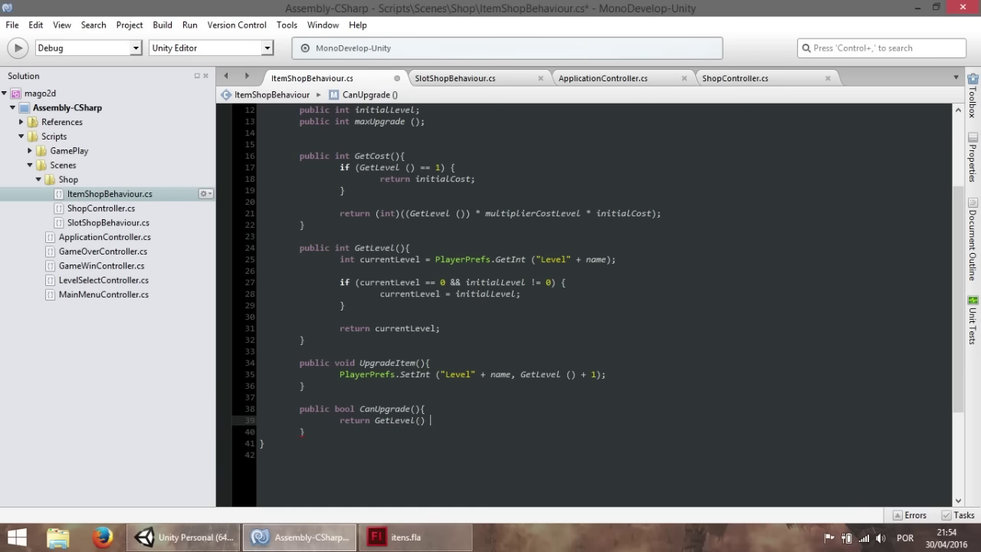
type("< max")
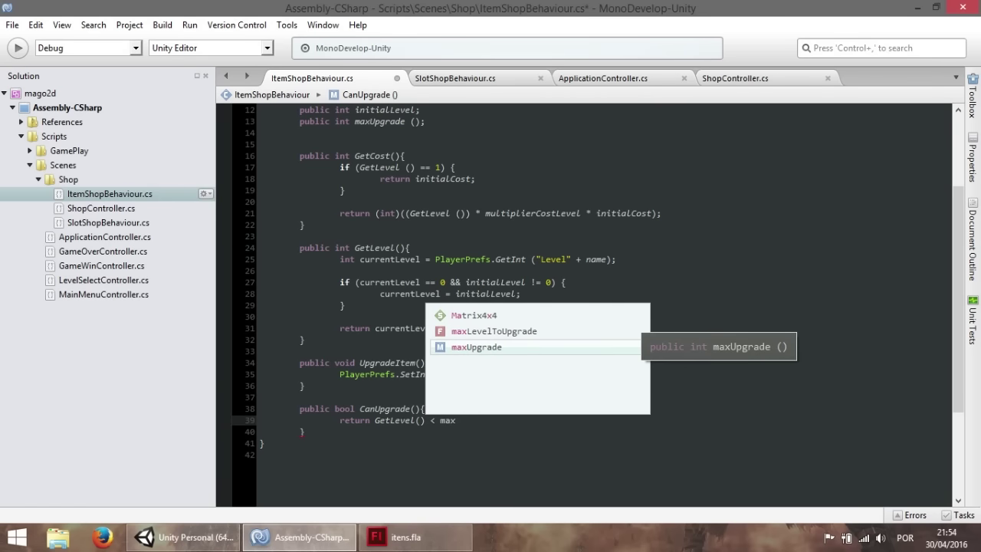
key("Return")
Step: Rename the field declaration to maxUpgradeLevel and save
scroll(510, 325, "up", 4)
left_click(405, 248)
key("Delete")
type("Level")
key("Delete")
scroll(432, 263, "down", 5)
key("ctrl+s")
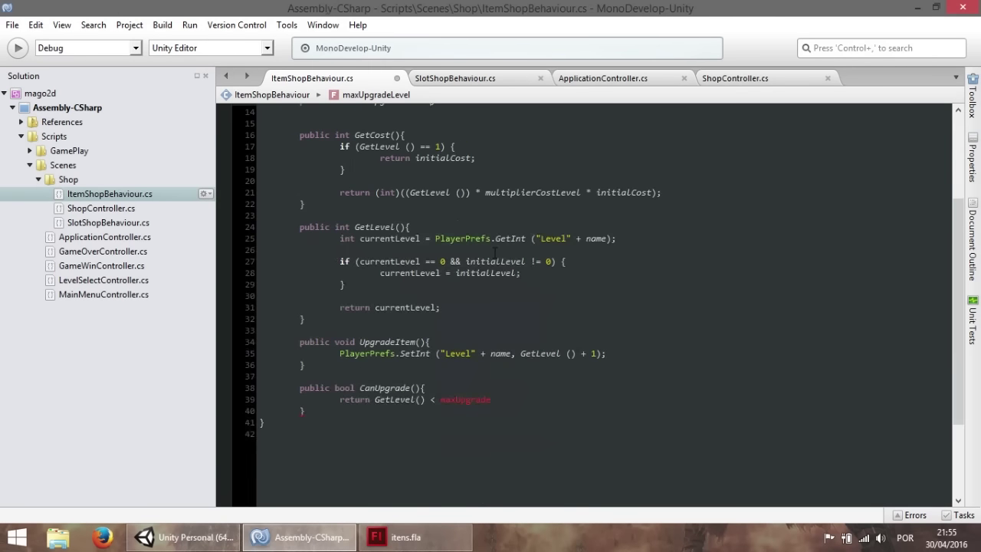
Step: Finish the return statement as GetLevel() < maxUpgradeLevel; and save
scroll(432, 262, "up", 5)
scroll(433, 262, "down", 5)
left_click(492, 399)
type("Level")
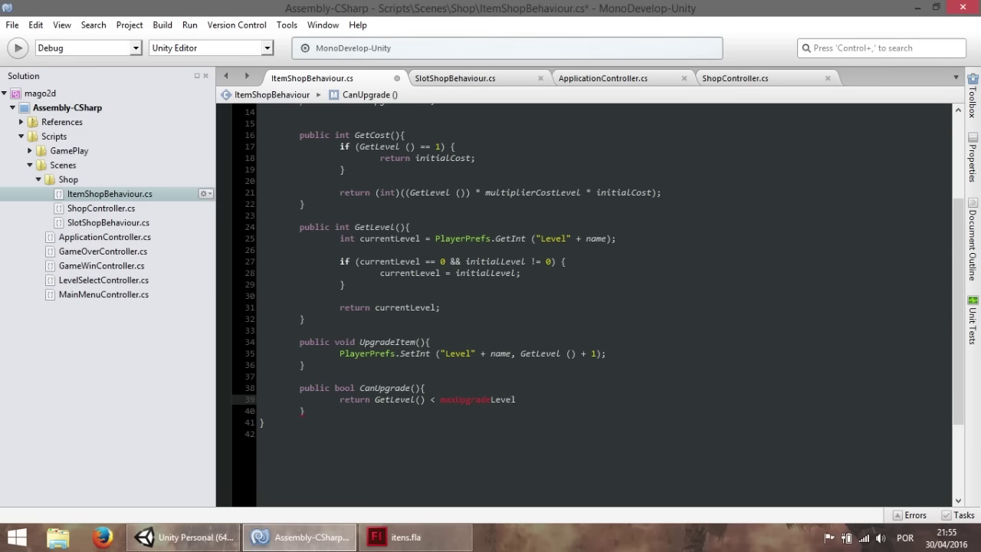
type(";")
left_click(509, 409)
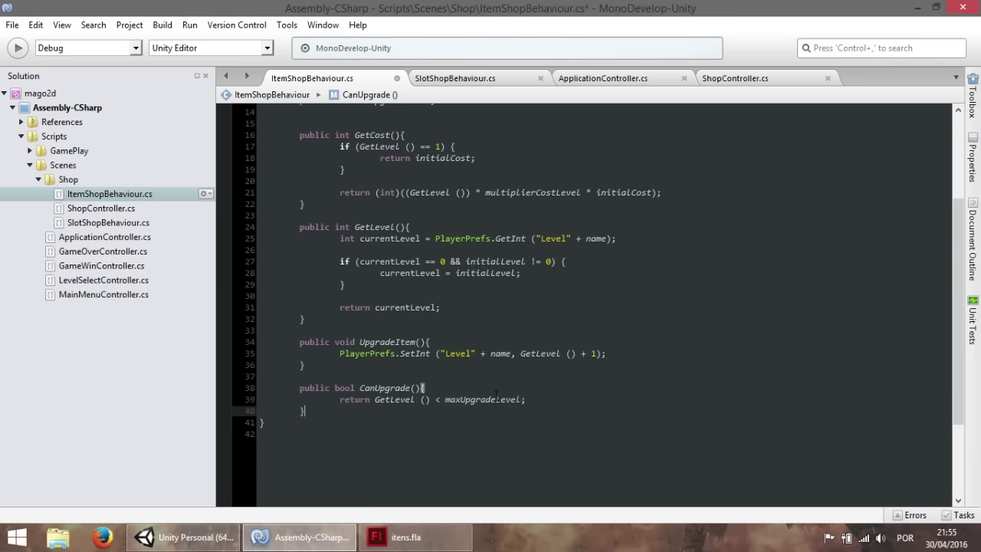
left_click(496, 399)
key("ctrl+s")
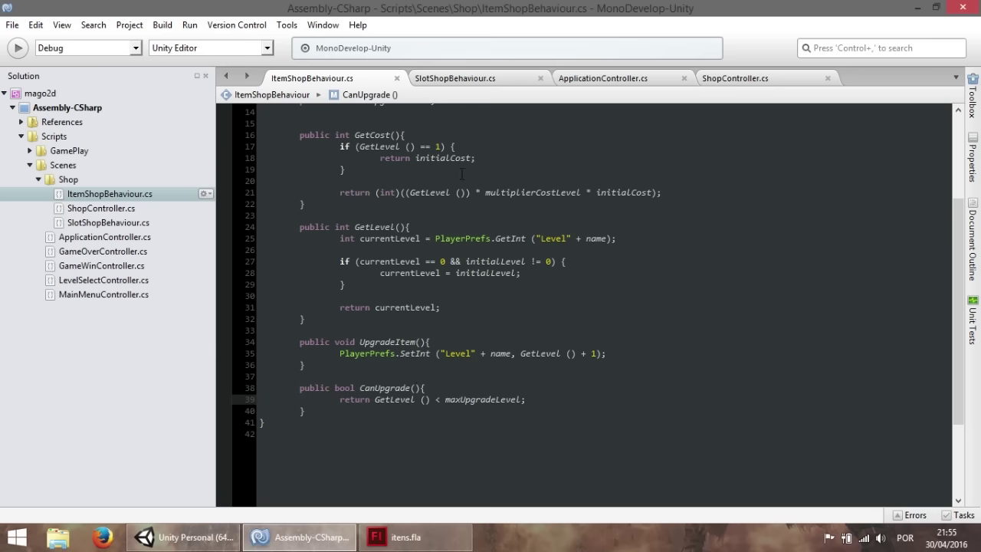
left_click(437, 82)
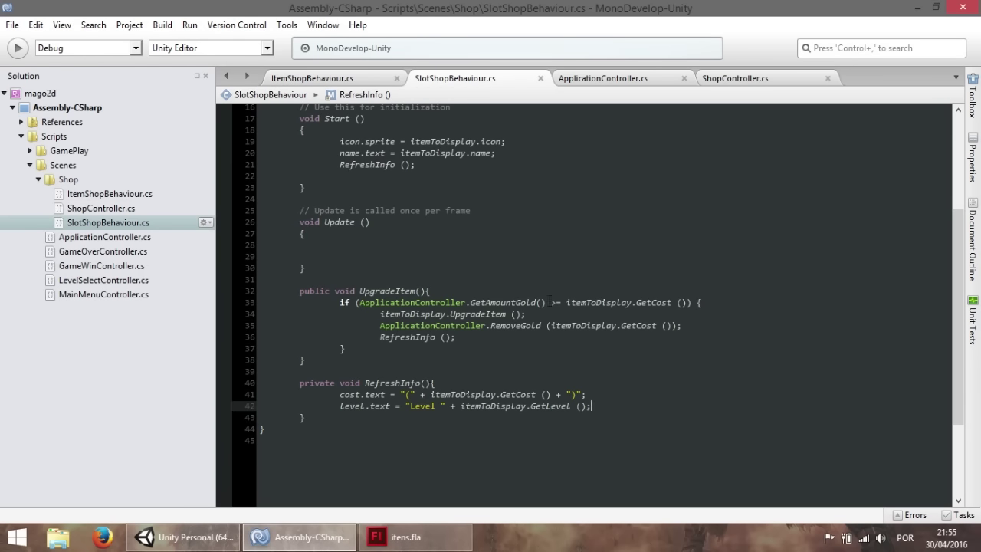
Step: Append '&& itemToDisplay.CanUpgrade()' to UpgradeItem's if condition and save the script
left_click(681, 303)
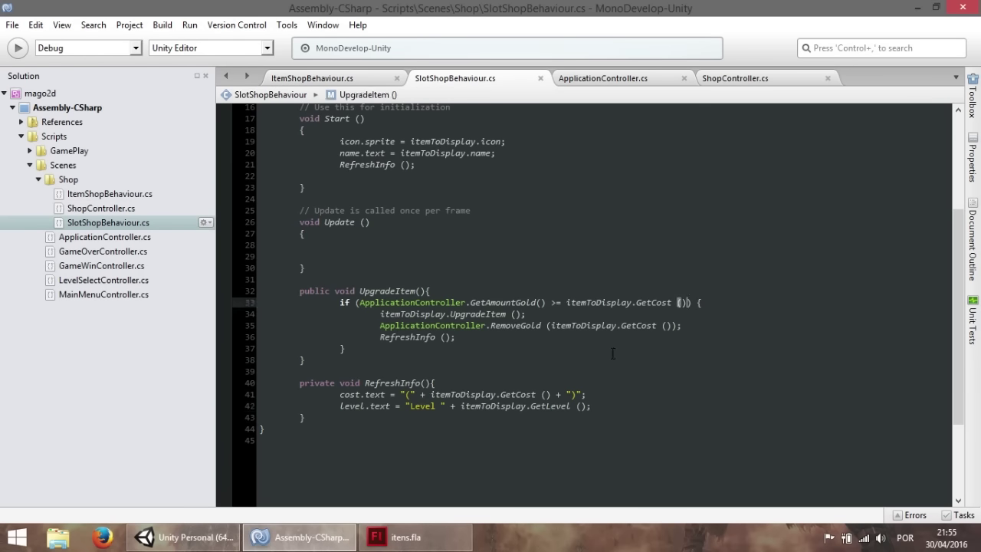
key("Return")
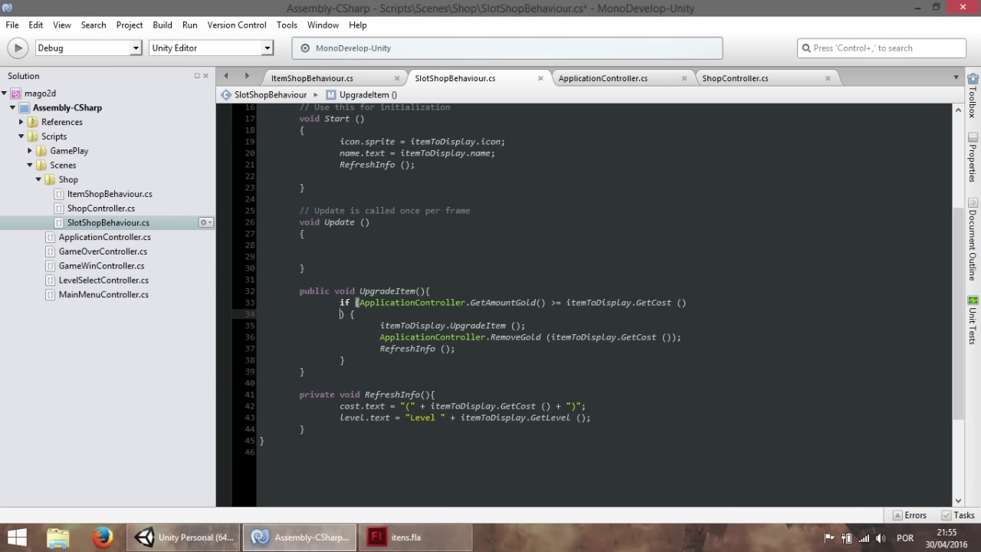
key("ctrl+z")
type(" && ) {")
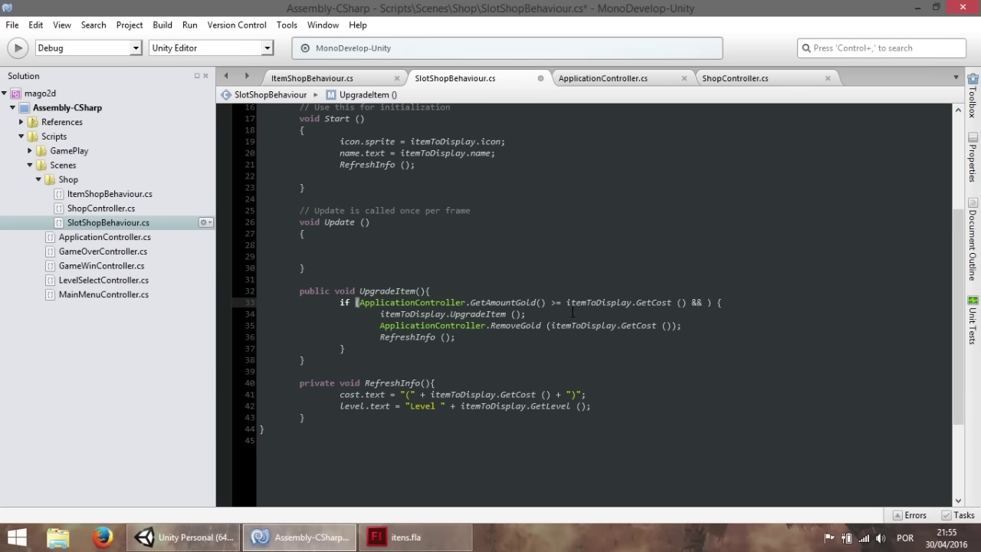
double_click(578, 326)
key("ctrl+c")
left_click(706, 302)
key("ctrl+v")
type(".Can")
key("Return")
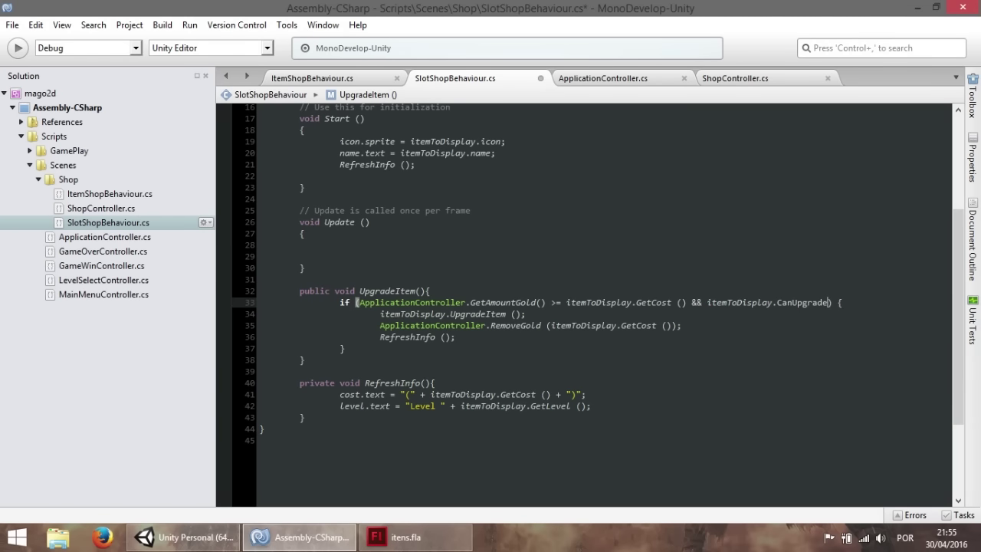
type("(")
key("ctrl+s")
Step: Start a new empty line after the level text line in RefreshInfo
left_click(522, 313)
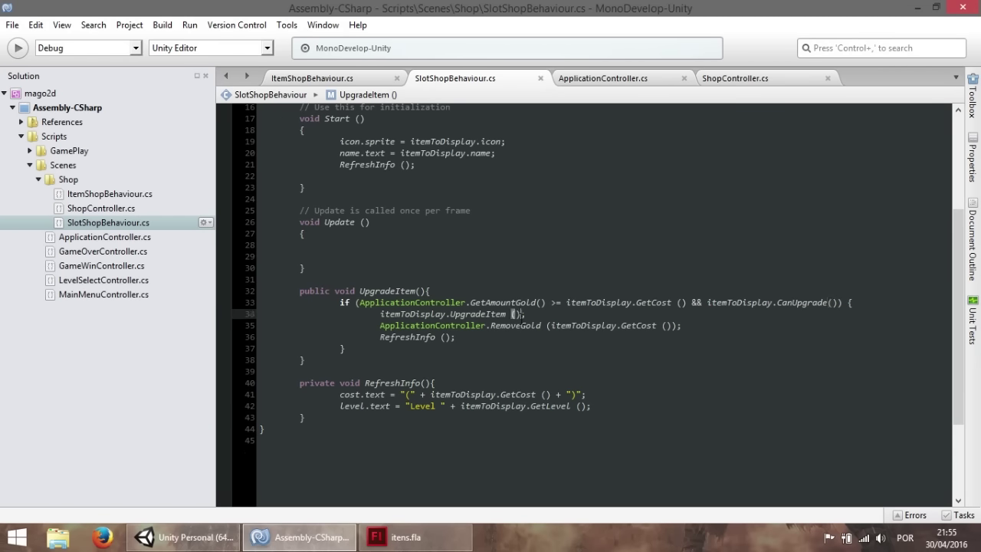
left_click(464, 337)
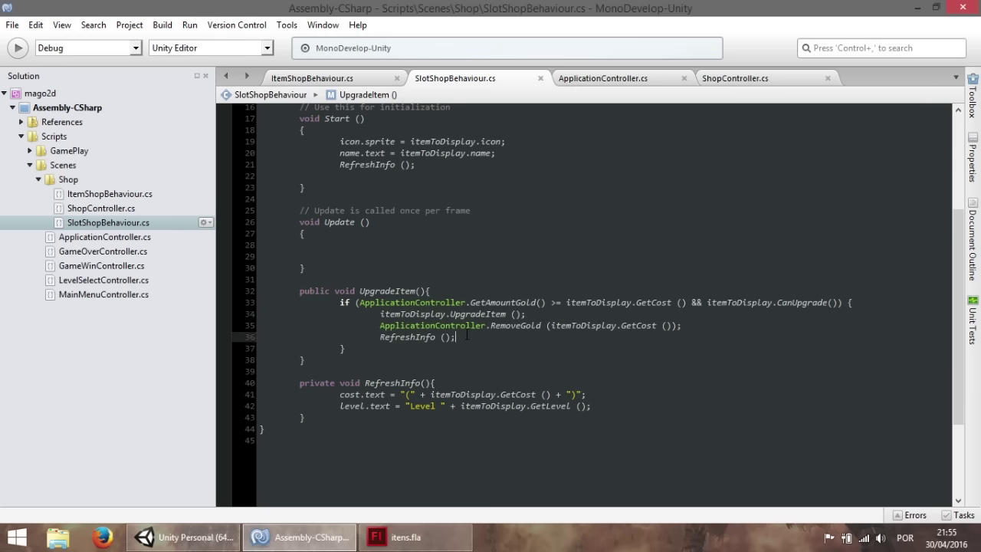
key("Return")
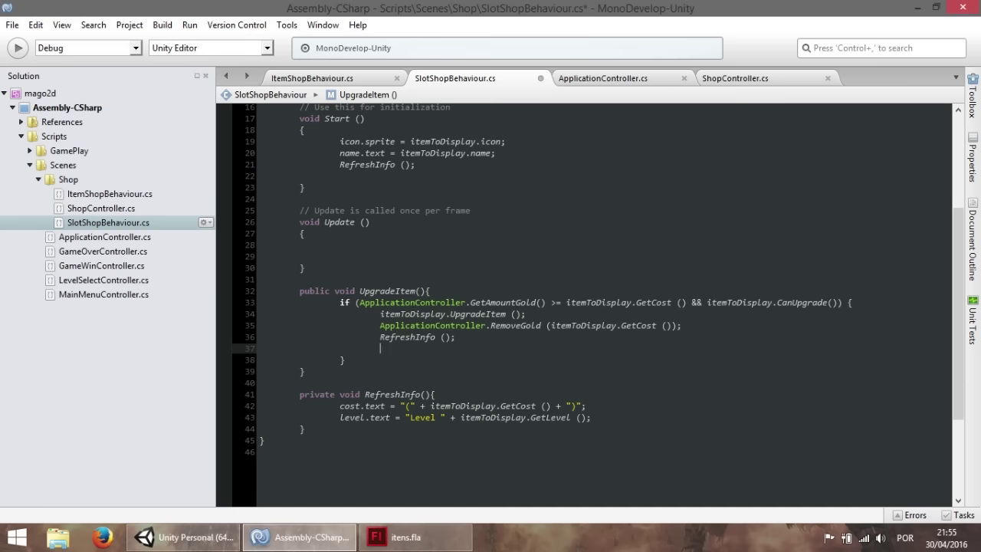
key("BackSpace")
key("BackSpace")
key("BackSpace")
key("BackSpace")
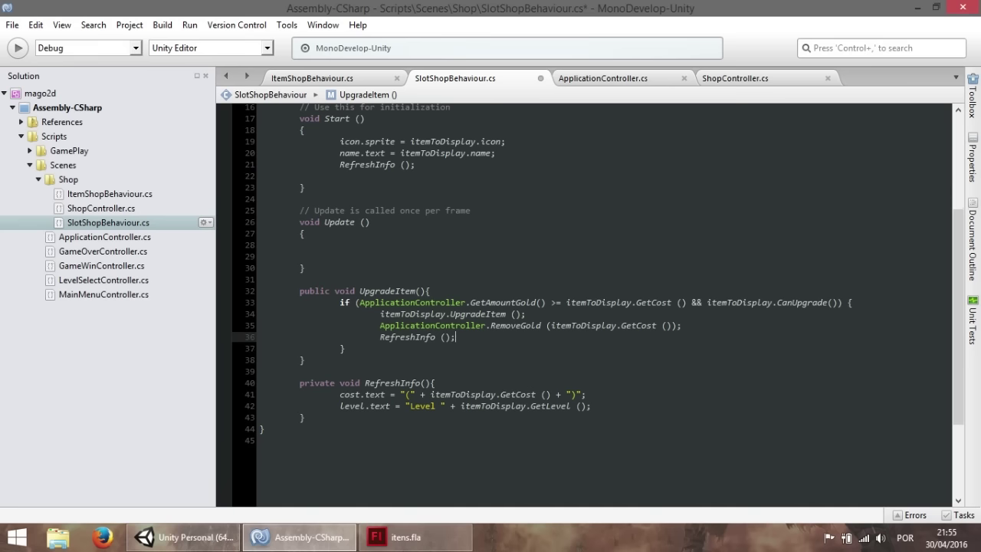
key("Down")
key("Down")
key("Down")
scroll(535, 382, "up", 2)
scroll(535, 383, "up", 2)
scroll(582, 391, "down", 4)
left_click(628, 405)
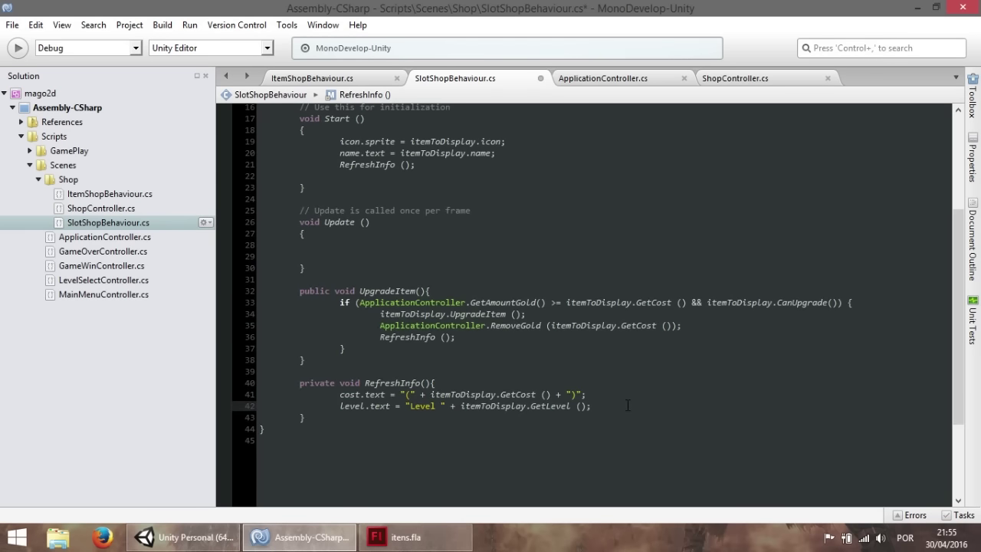
key("Return")
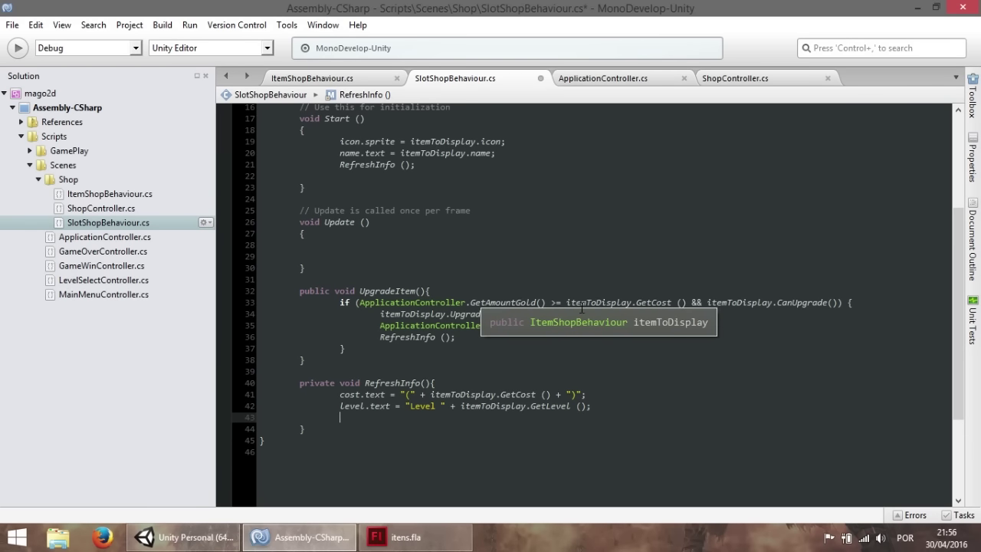
Step: Add an 'if (!itemToDisplay.CanUpgrade()) { }' block in RefreshInfo, with a blank line above it
type("if(")
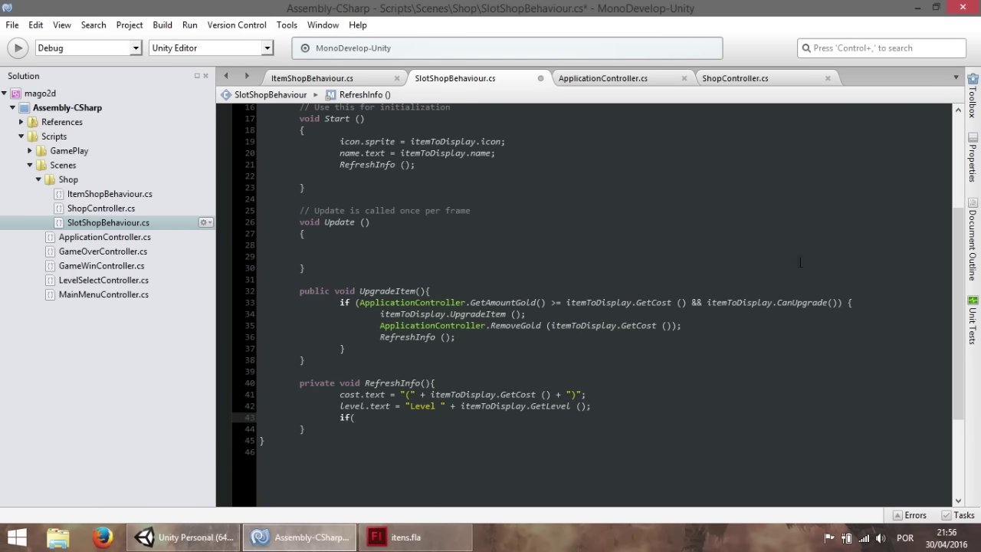
left_click_drag(841, 303, 707, 304)
key("ctrl+c")
left_click(354, 417)
type("!")
key("ctrl+v")
type("){")
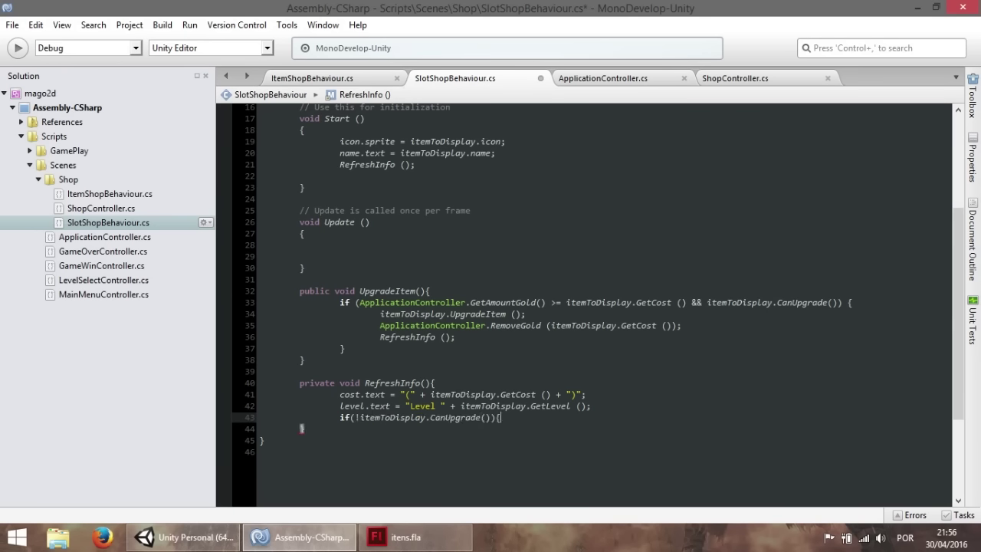
key("Return")
type("}")
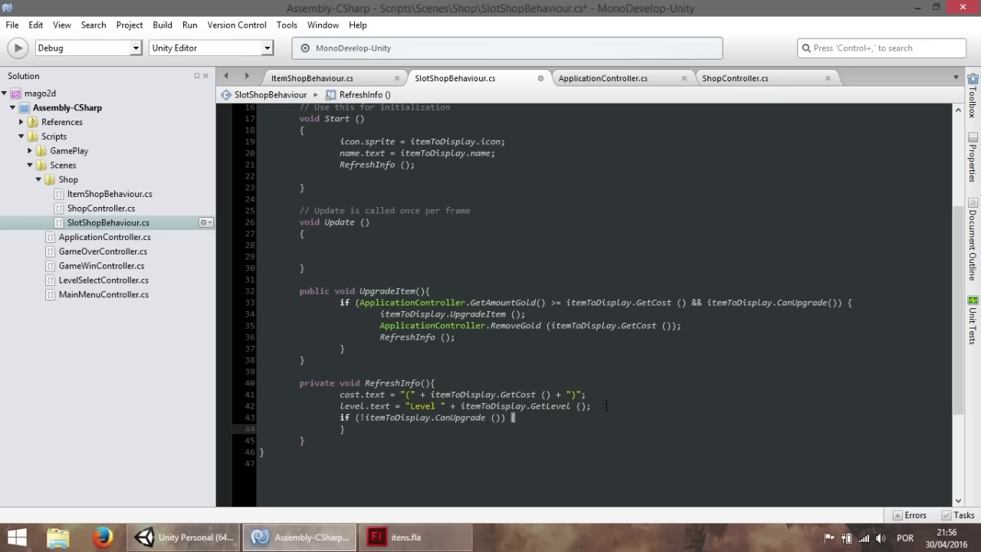
left_click(601, 405)
key("Return")
left_click(484, 429)
left_click(528, 429)
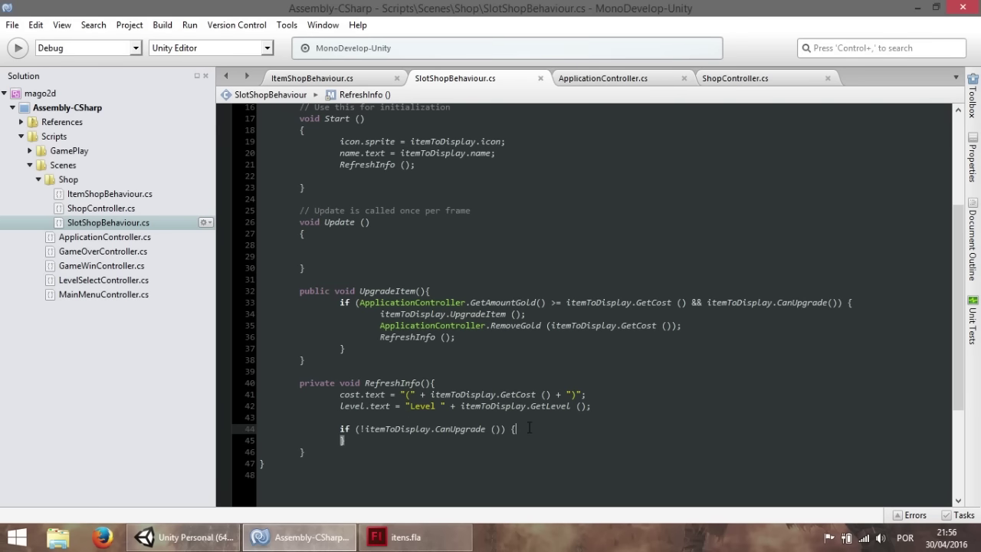
key("Return")
Step: Inside the block, write 'buttonToUpgrade.gameObject.SetActive(false);', save, and return to Unity
type("butt")
key("Return")
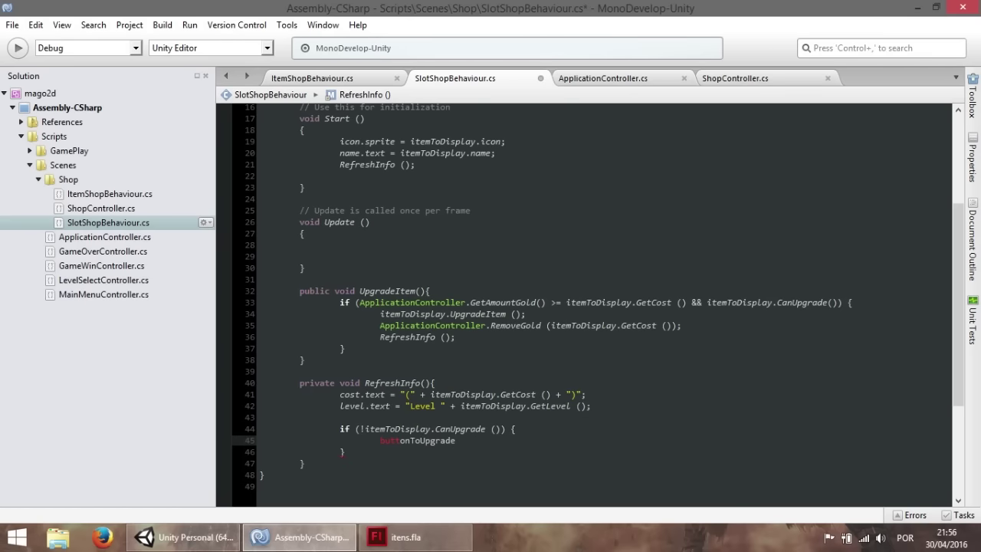
type(".ga")
key("BackSpace")
key("BackSpace")
type("set")
key("BackSpace")
key("BackSpace")
key("BackSpace")
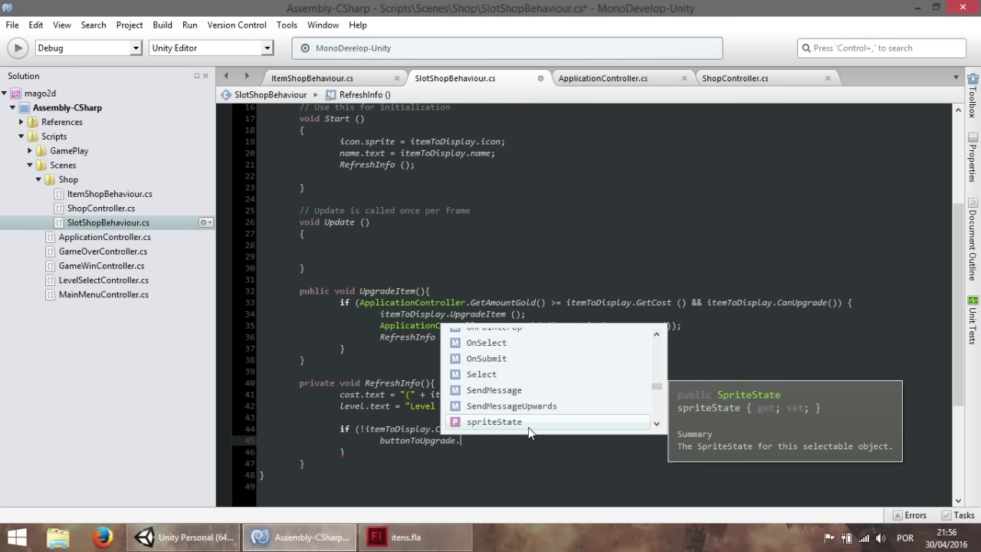
type("gam")
key("Return")
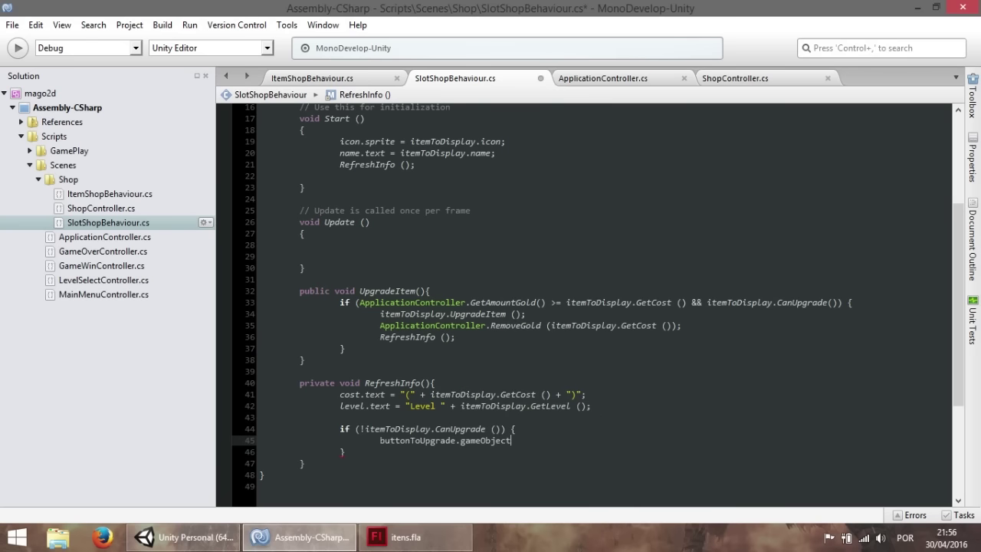
type(".se")
key("Return")
type("(")
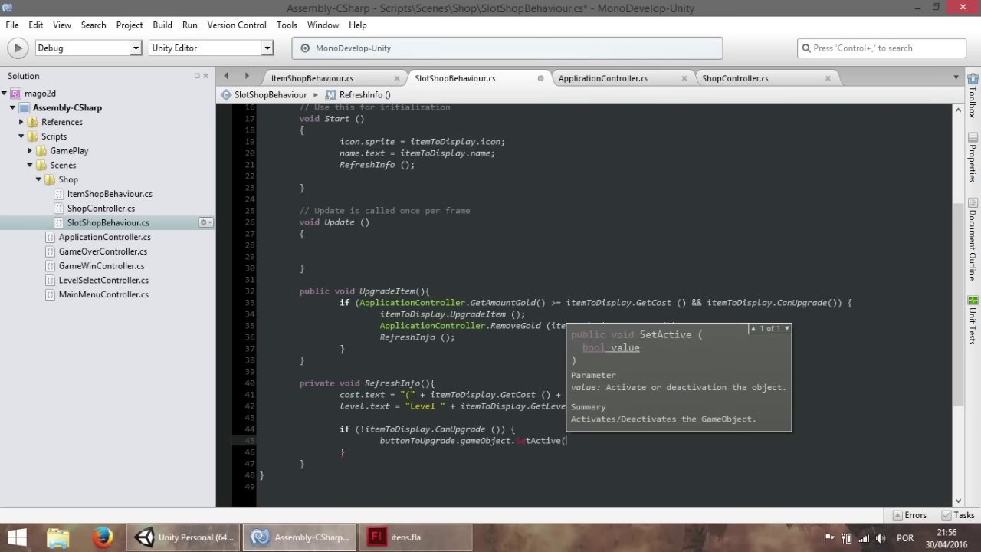
type("false);")
key("ctrl+s")
left_click(512, 314)
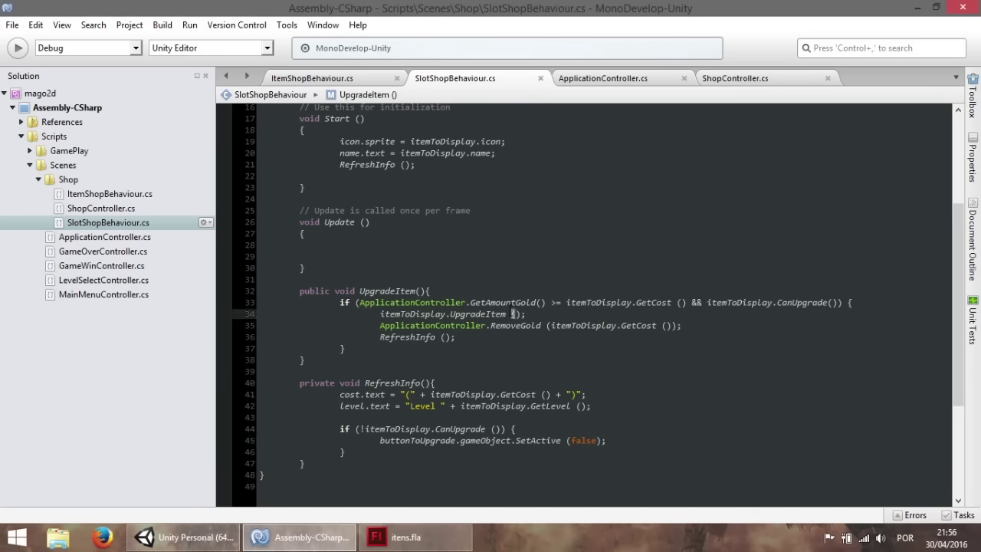
left_click(184, 536)
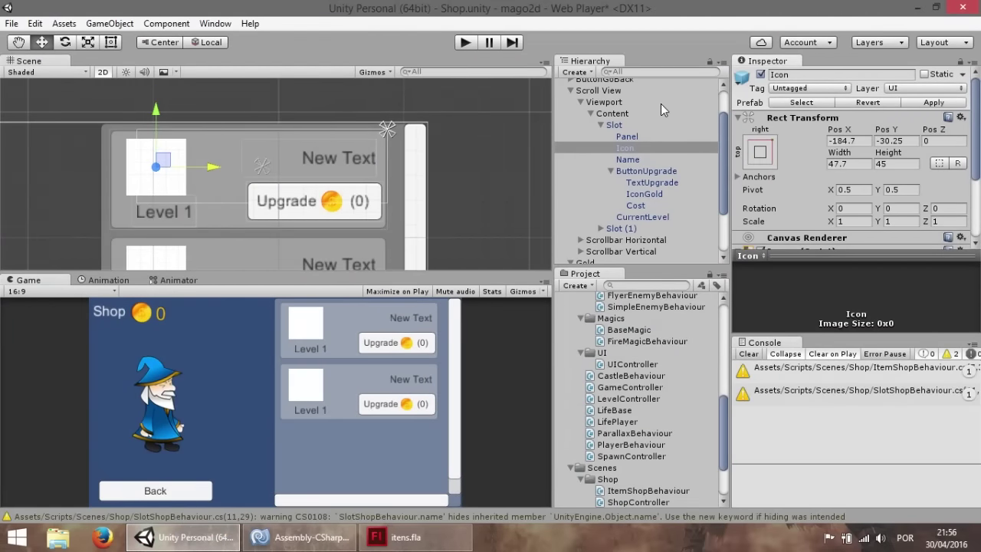
Step: Set the FireBallItemShop asset's Max Upgrade Level to 6 in the Inspector
left_click(647, 171)
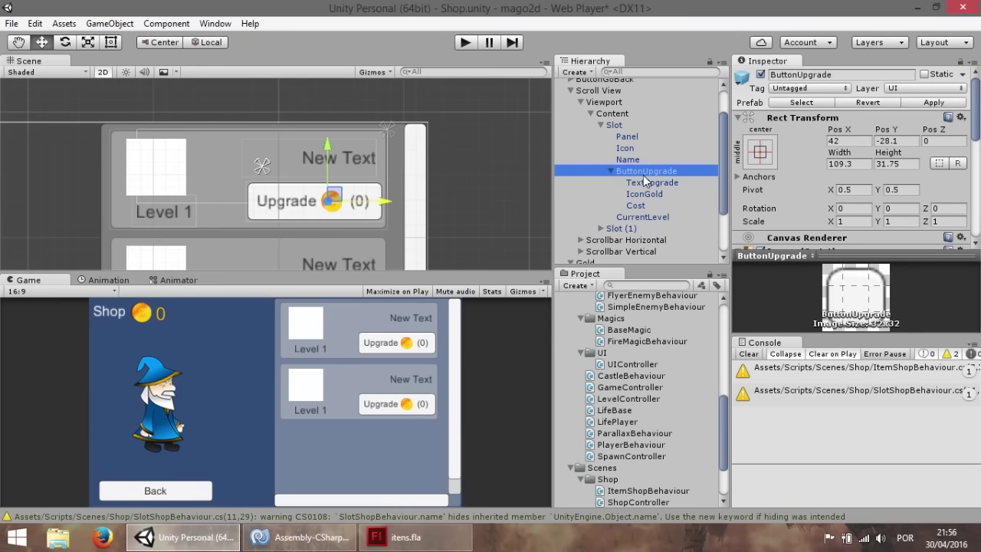
scroll(652, 421, "up", 5)
scroll(651, 417, "up", 3)
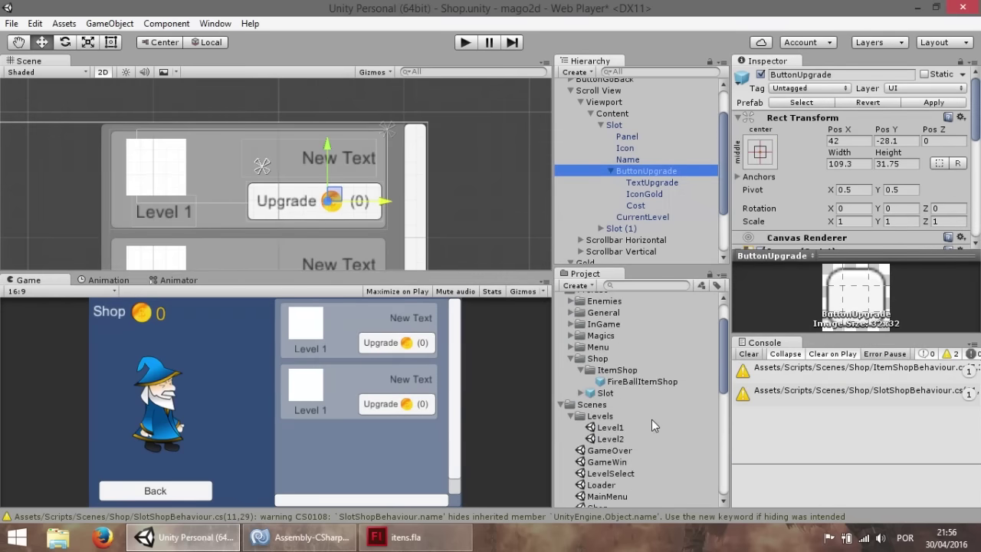
left_click(639, 376)
scroll(898, 239, "down", 1)
left_click(851, 250)
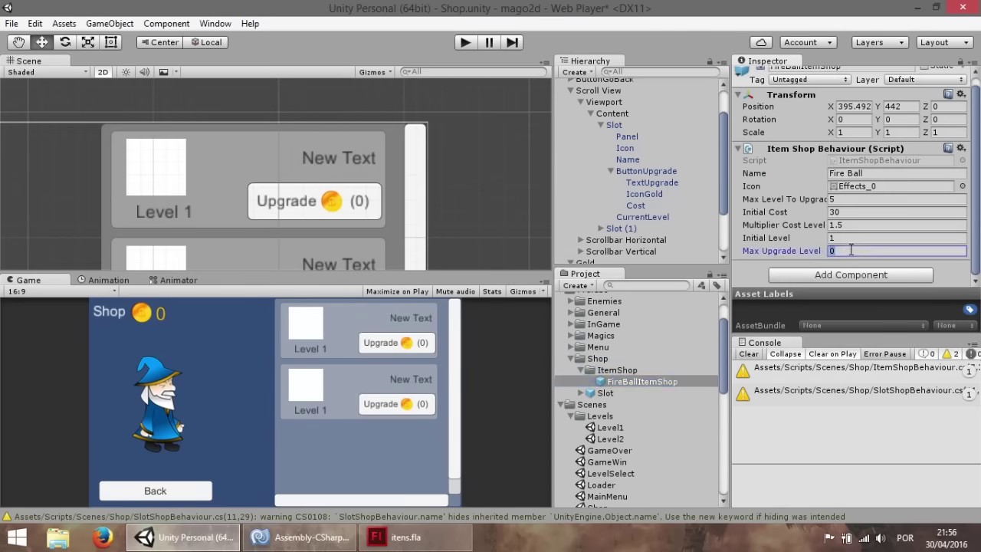
type("6")
Step: Run the Shop scene in play mode to test it, then stop
left_click(464, 43)
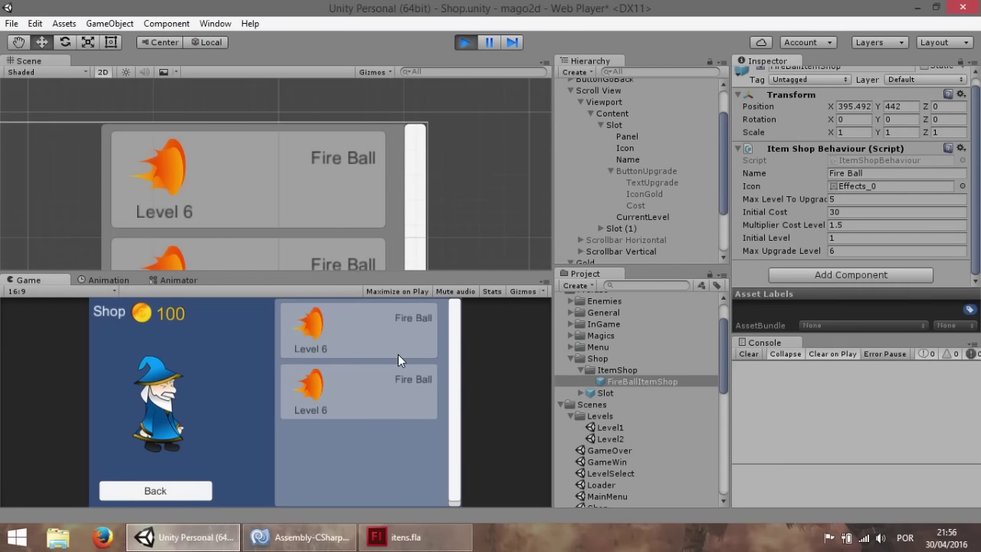
left_click(464, 42)
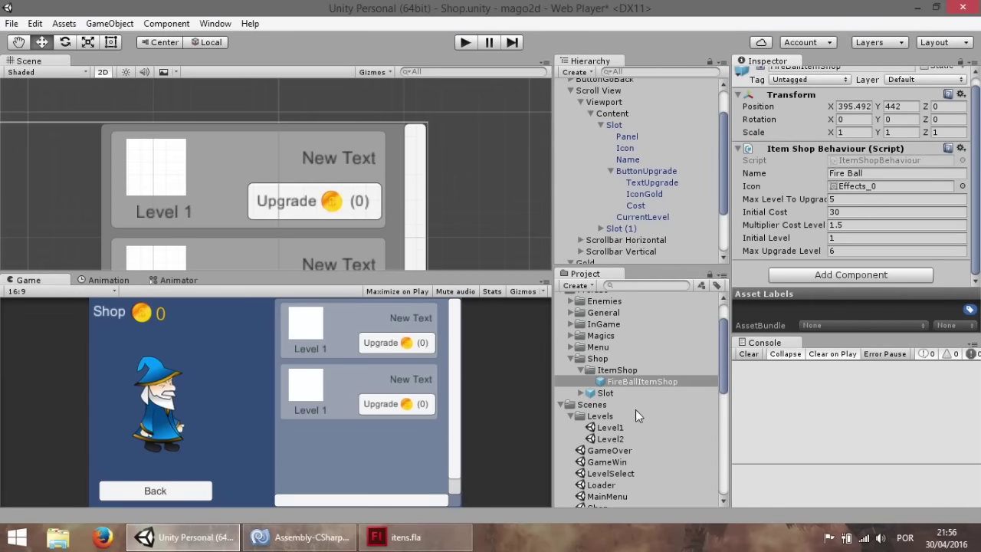
scroll(626, 447, "down", 3)
Step: Play from the Loader scene, open the Shop, and upgrade Fire Ball five times to Level 6
double_click(604, 398)
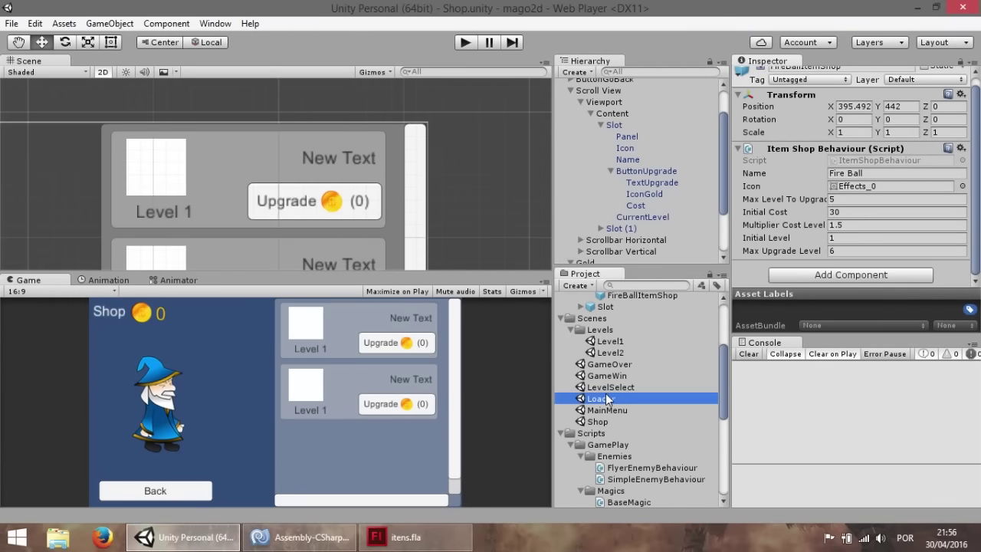
left_click(465, 42)
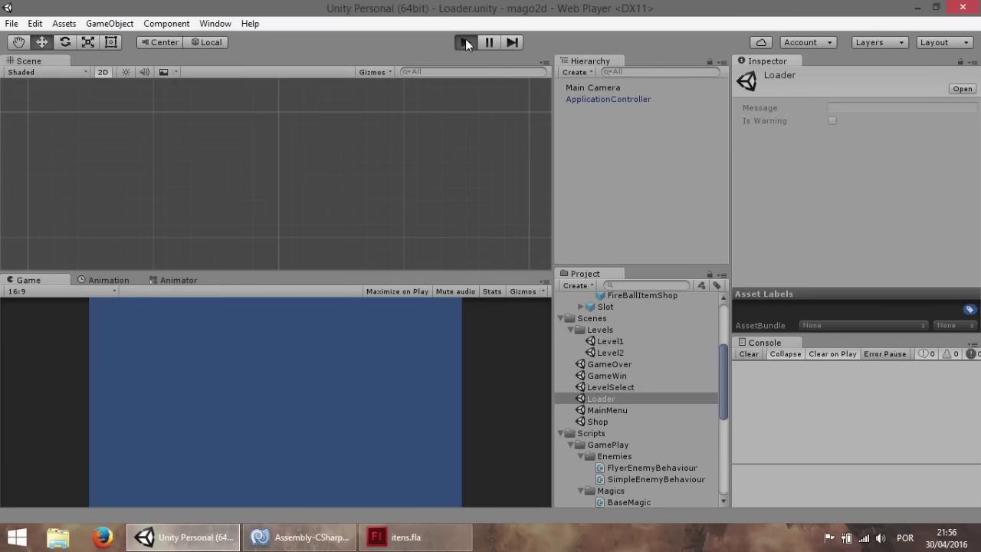
left_click(277, 407)
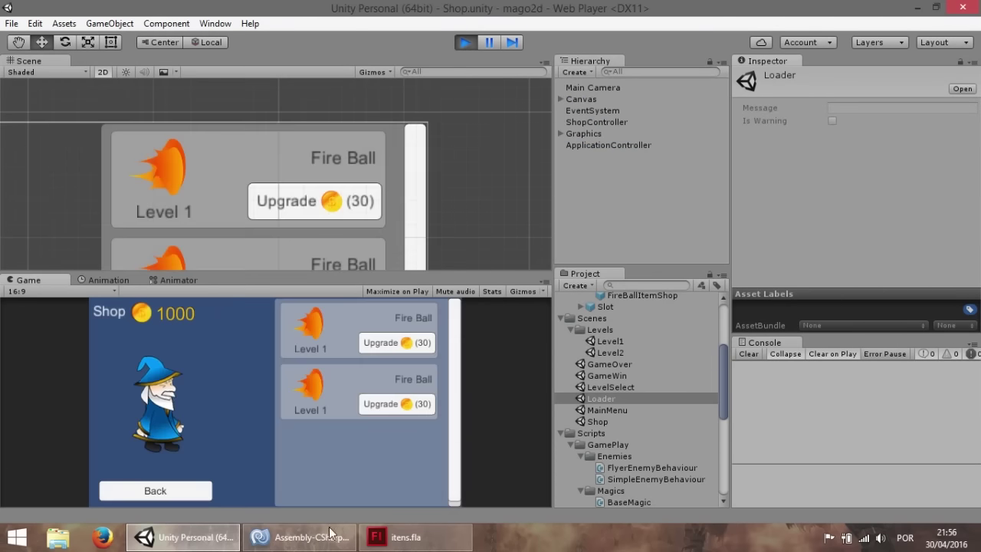
left_click(389, 342)
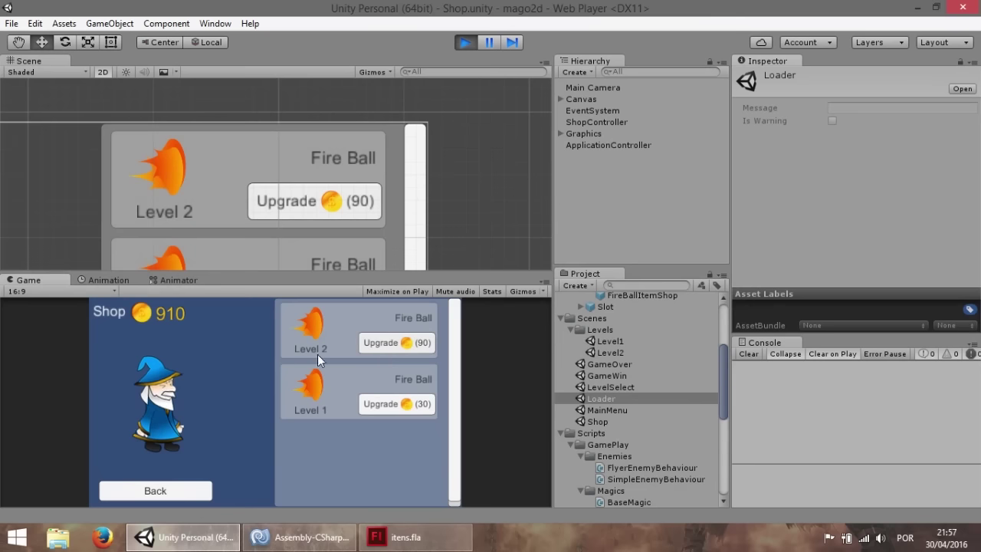
left_click(366, 342)
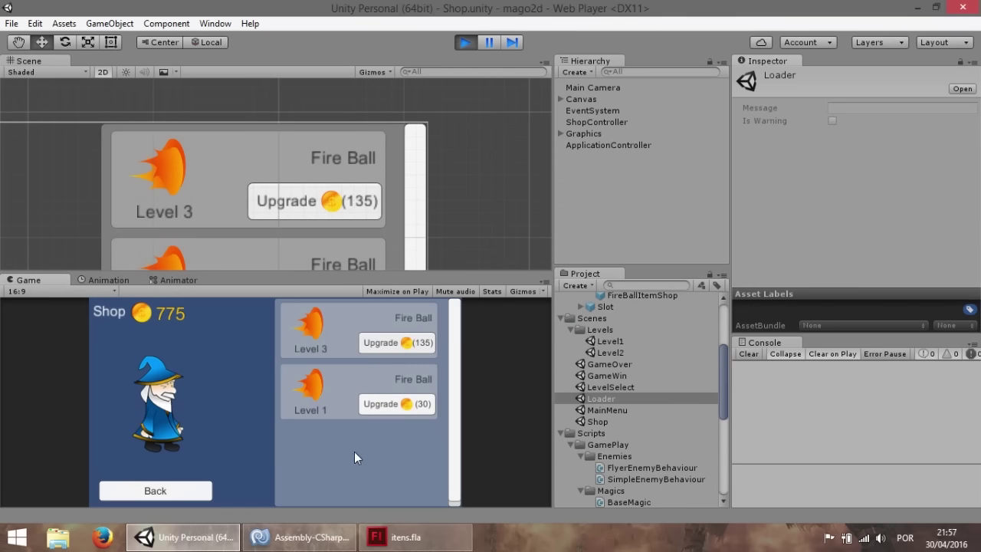
left_click(373, 344)
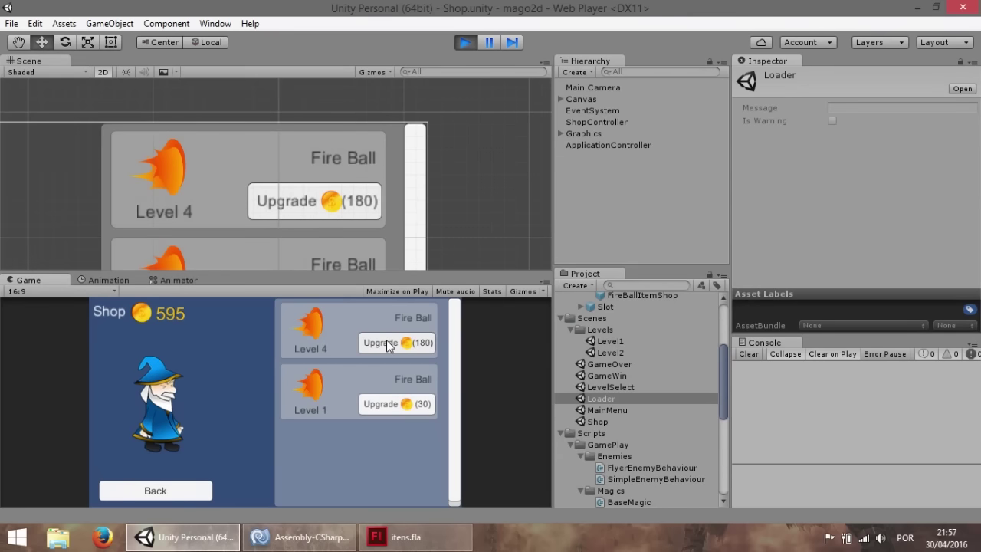
left_click(387, 344)
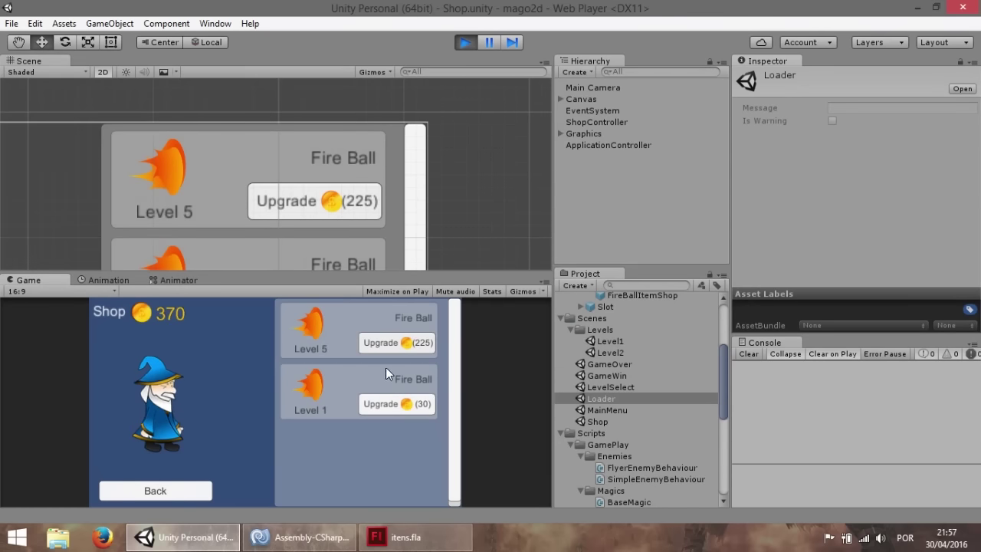
left_click(391, 342)
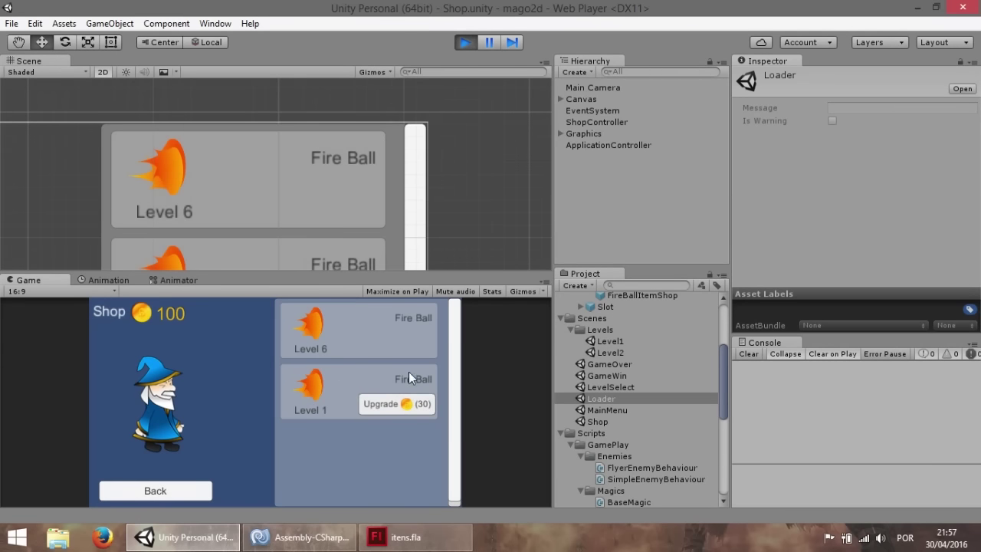
Step: Go back to the main menu, reopen the Shop to check levels, then stop play mode
left_click(162, 490)
left_click(267, 418)
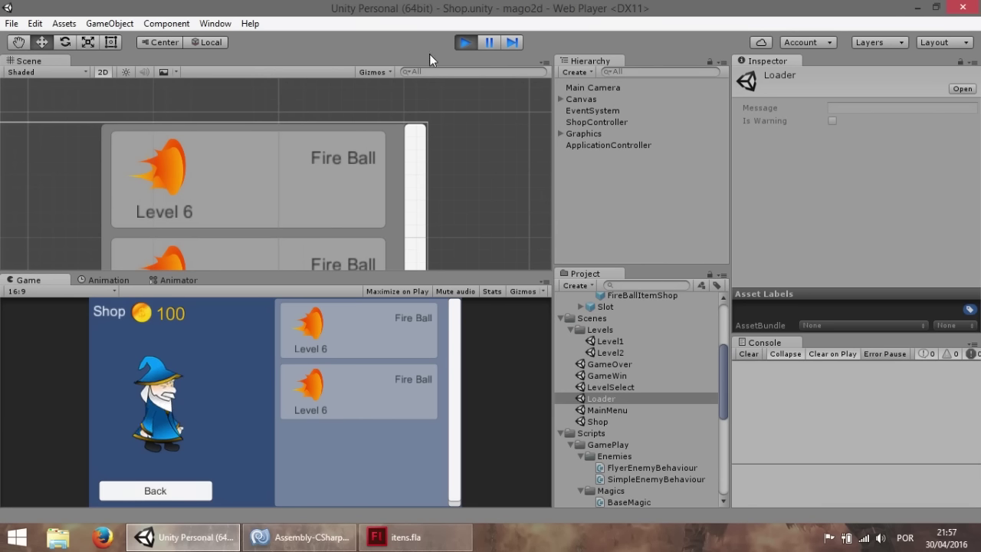
left_click(464, 42)
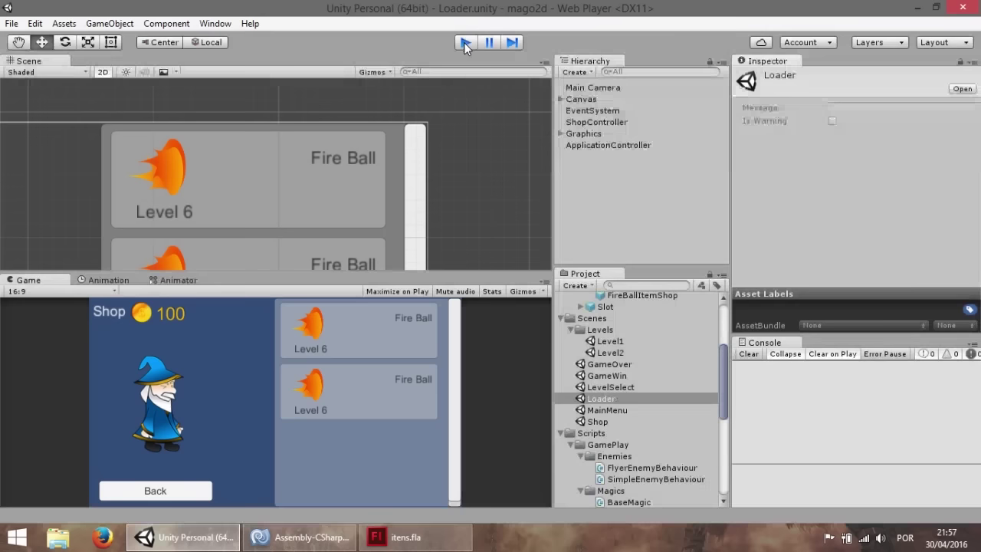
left_click(619, 176)
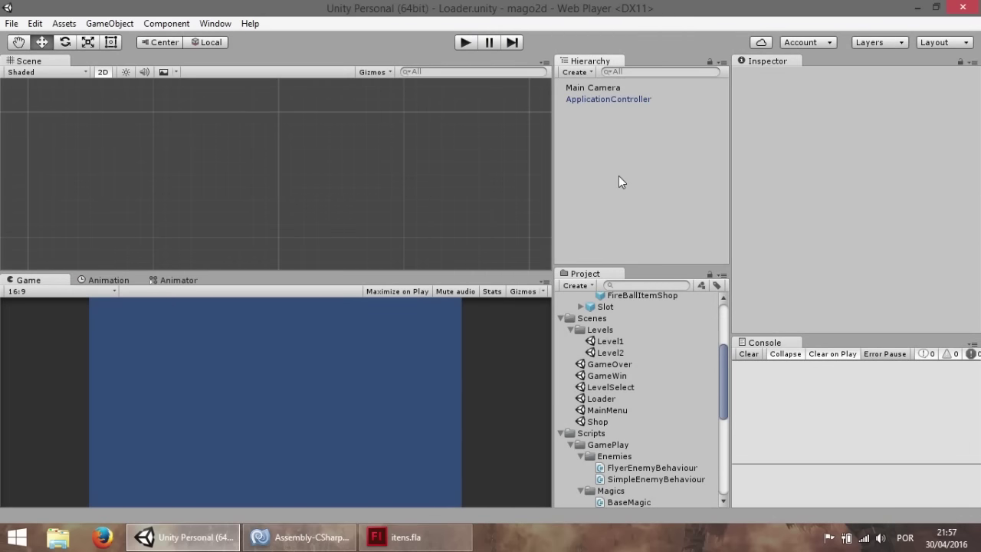
left_click(337, 541)
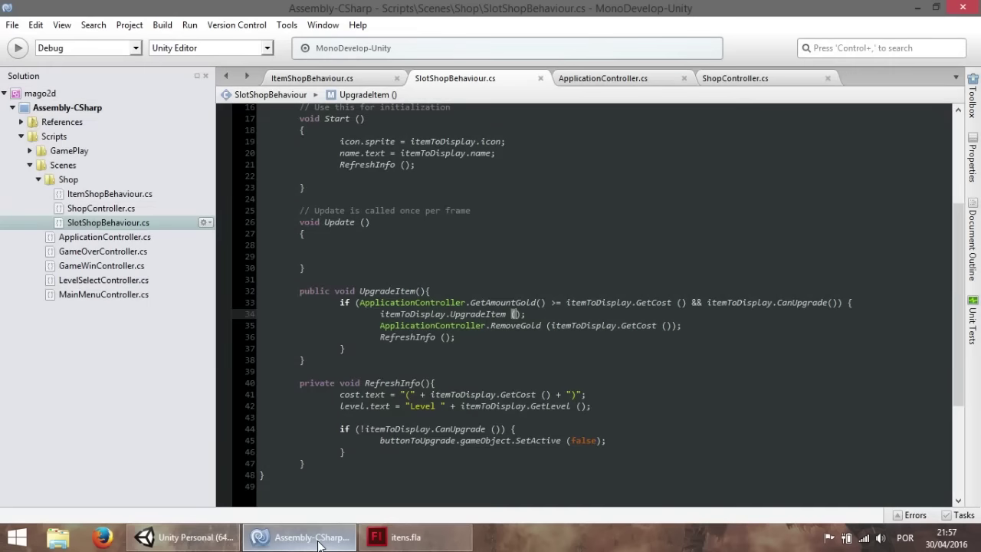
left_click(722, 226)
scroll(723, 226, "down", 3)
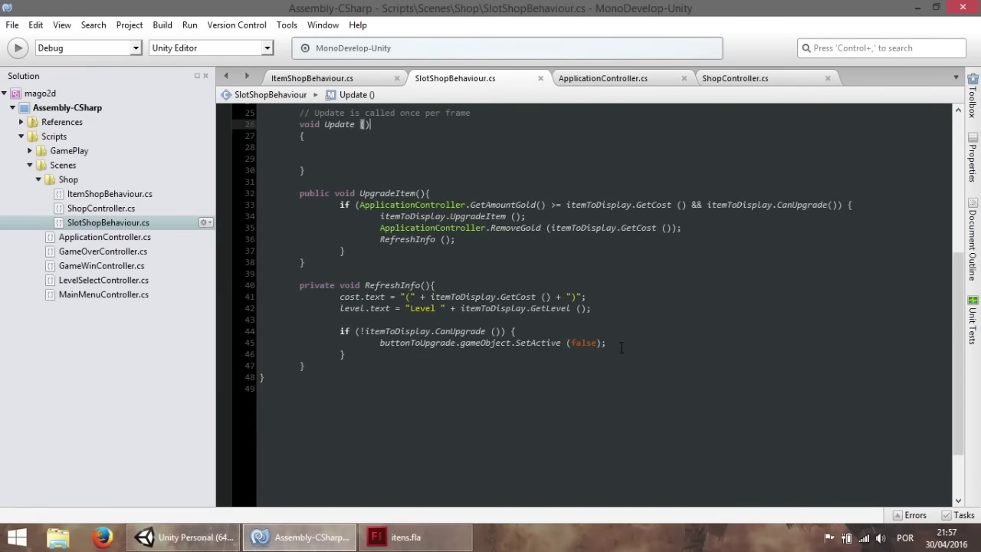
scroll(621, 348, "up", 8)
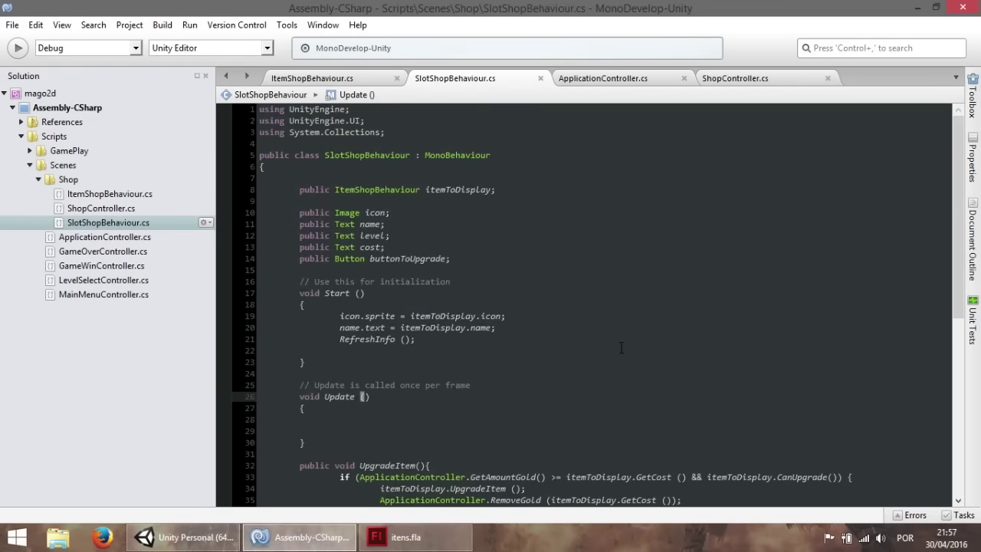
scroll(621, 347, "down", 6)
scroll(621, 348, "down", 4)
scroll(621, 347, "up", 9)
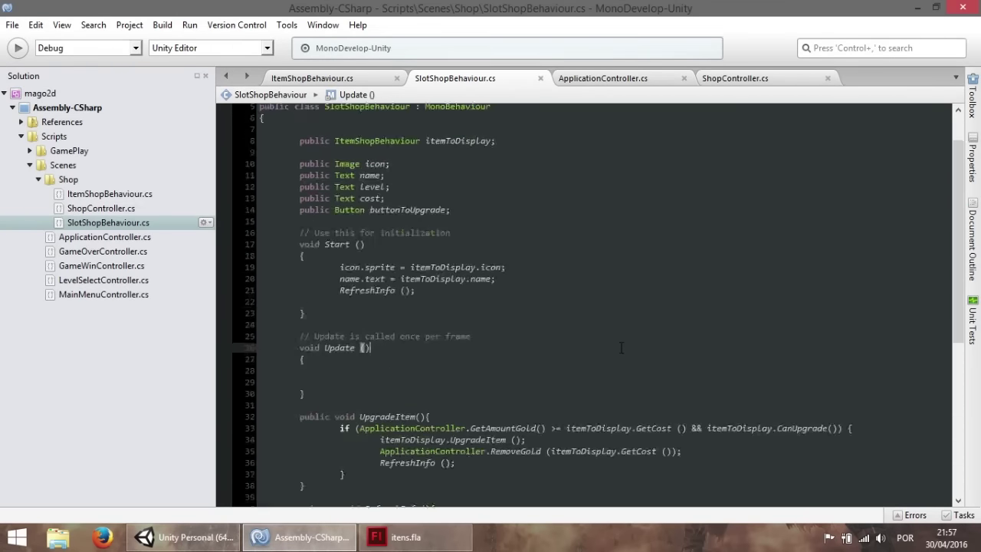
scroll(621, 348, "up", 2)
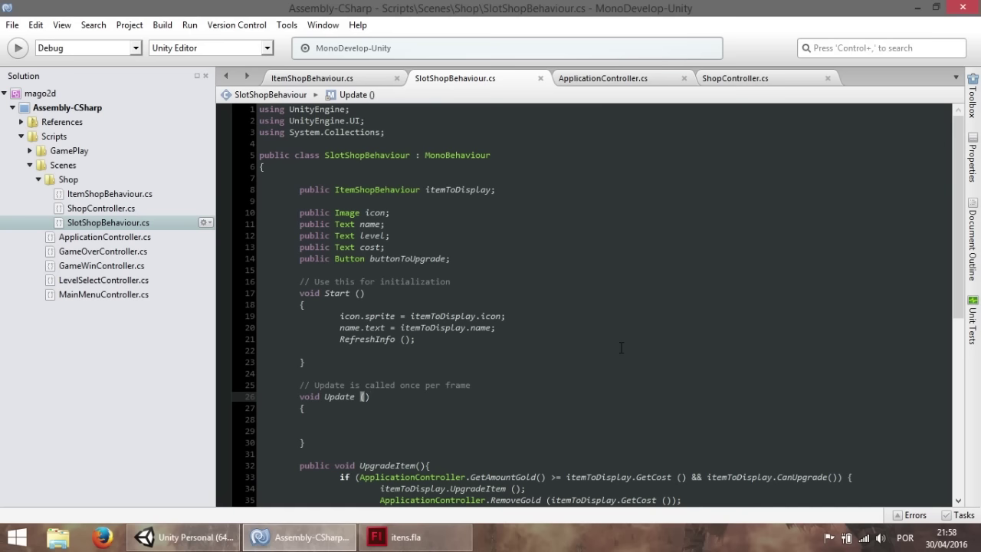
left_click(207, 537)
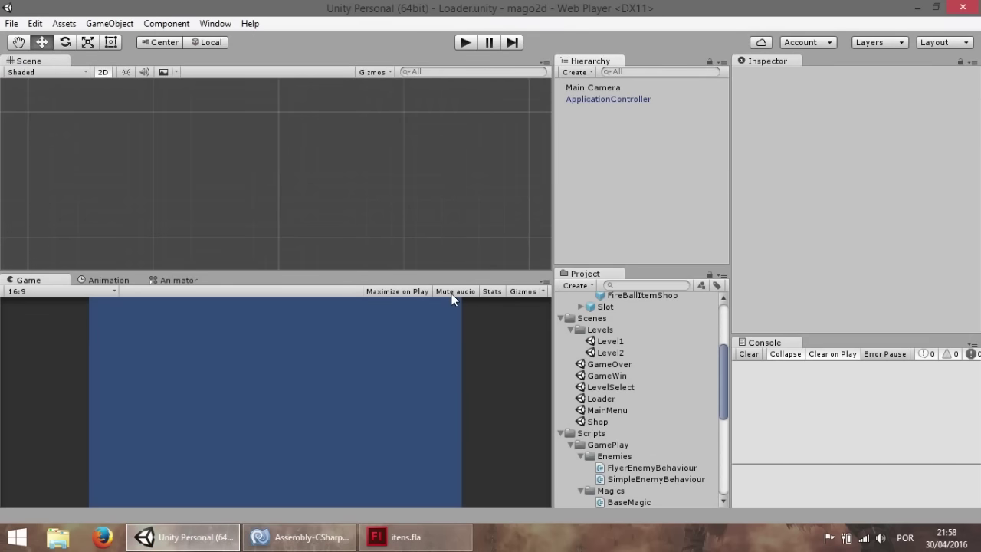